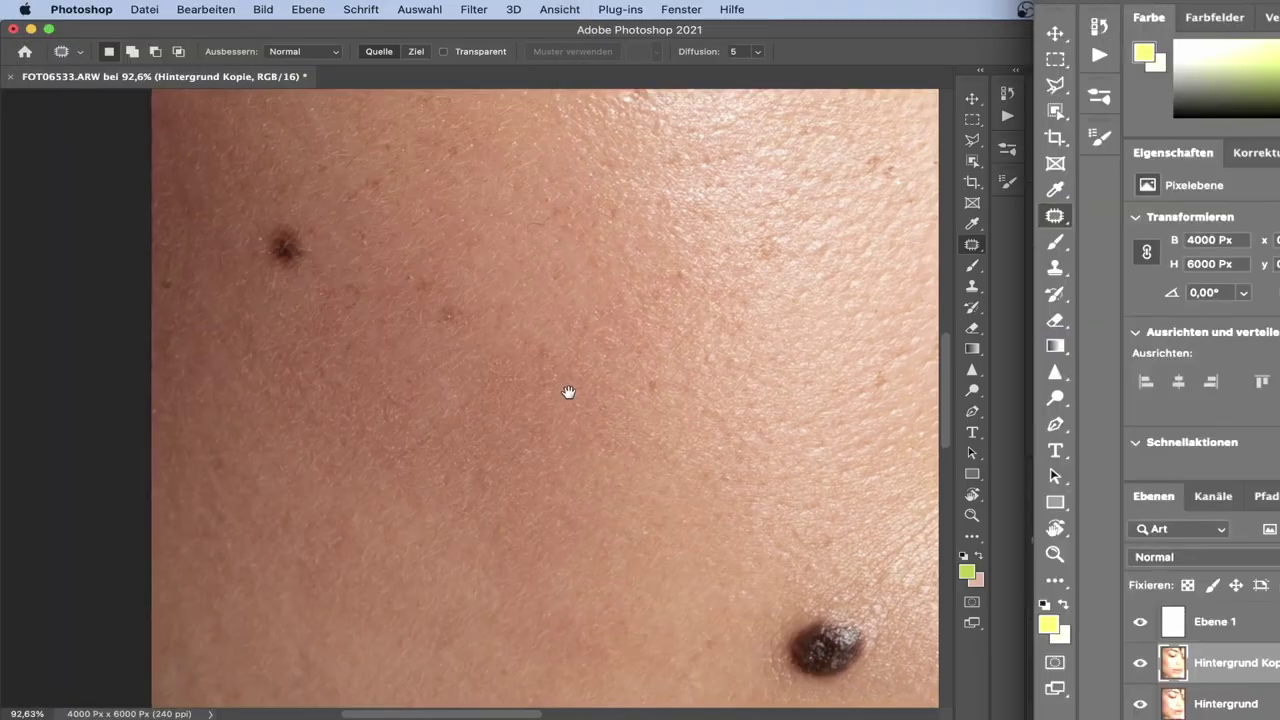
Pan across the close-up portrait to inspect the skin, mole, nose, eyes and hair
{"action": "left_click_drag", "start_coordinate": [566, 391], "coordinate": [517, 306]}
{"action": "mouse_move", "coordinate": [583, 374]}
{"action": "left_mouse_down"}
{"action": "mouse_move", "coordinate": [507, 313]}
{"action": "mouse_move", "coordinate": [440, 297]}
{"action": "mouse_move", "coordinate": [583, 217]}
{"action": "left_mouse_up"}
{"action": "mouse_move", "coordinate": [497, 380]}
{"action": "left_mouse_down"}
{"action": "mouse_move", "coordinate": [491, 257]}
{"action": "mouse_move", "coordinate": [436, 254]}
{"action": "left_mouse_up"}
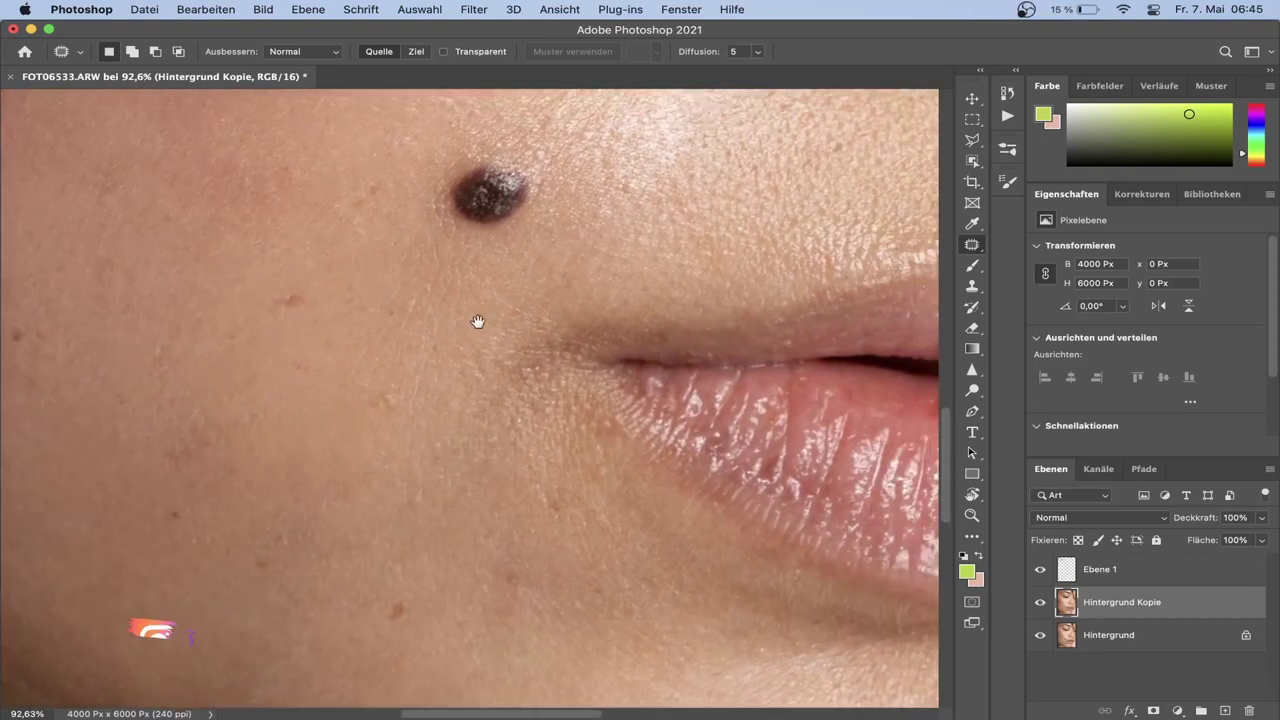
{"action": "mouse_move", "coordinate": [474, 320]}
{"action": "left_mouse_down"}
{"action": "mouse_move", "coordinate": [343, 380]}
{"action": "mouse_move", "coordinate": [366, 428]}
{"action": "mouse_move", "coordinate": [354, 471]}
{"action": "left_mouse_up"}
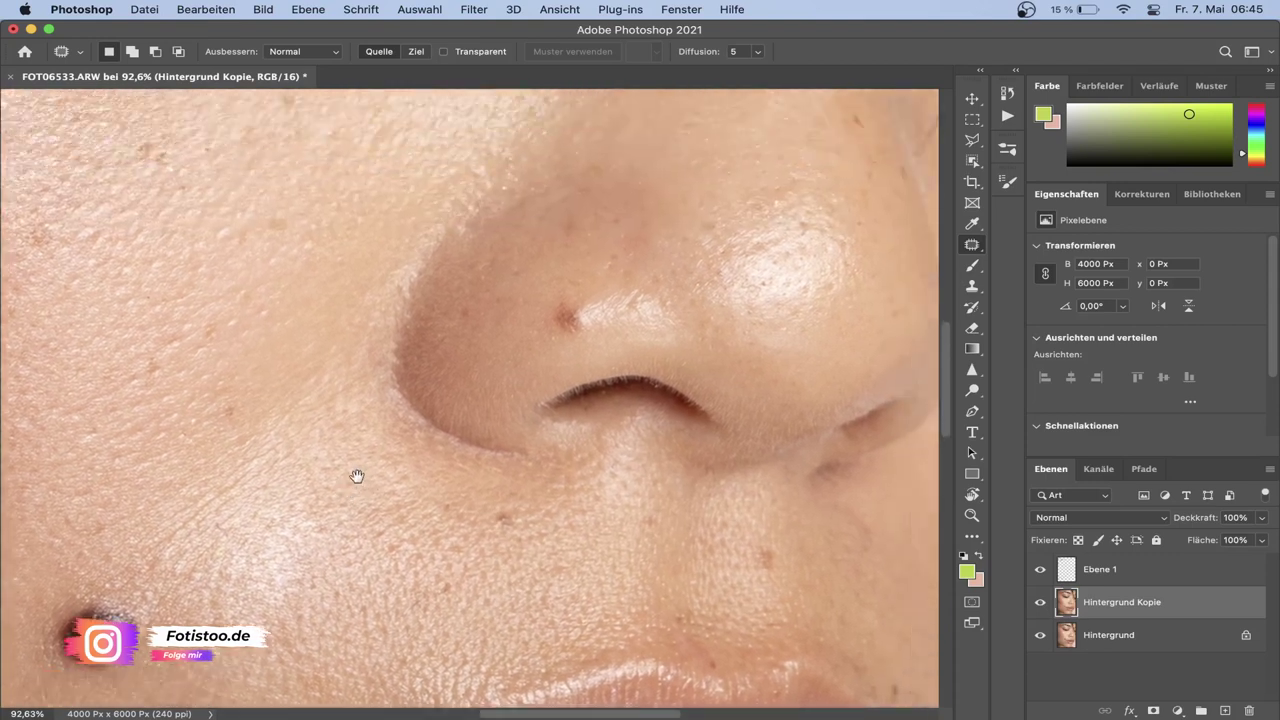
{"action": "left_click_drag", "start_coordinate": [443, 343], "coordinate": [454, 460]}
{"action": "left_click_drag", "start_coordinate": [400, 240], "coordinate": [436, 399]}
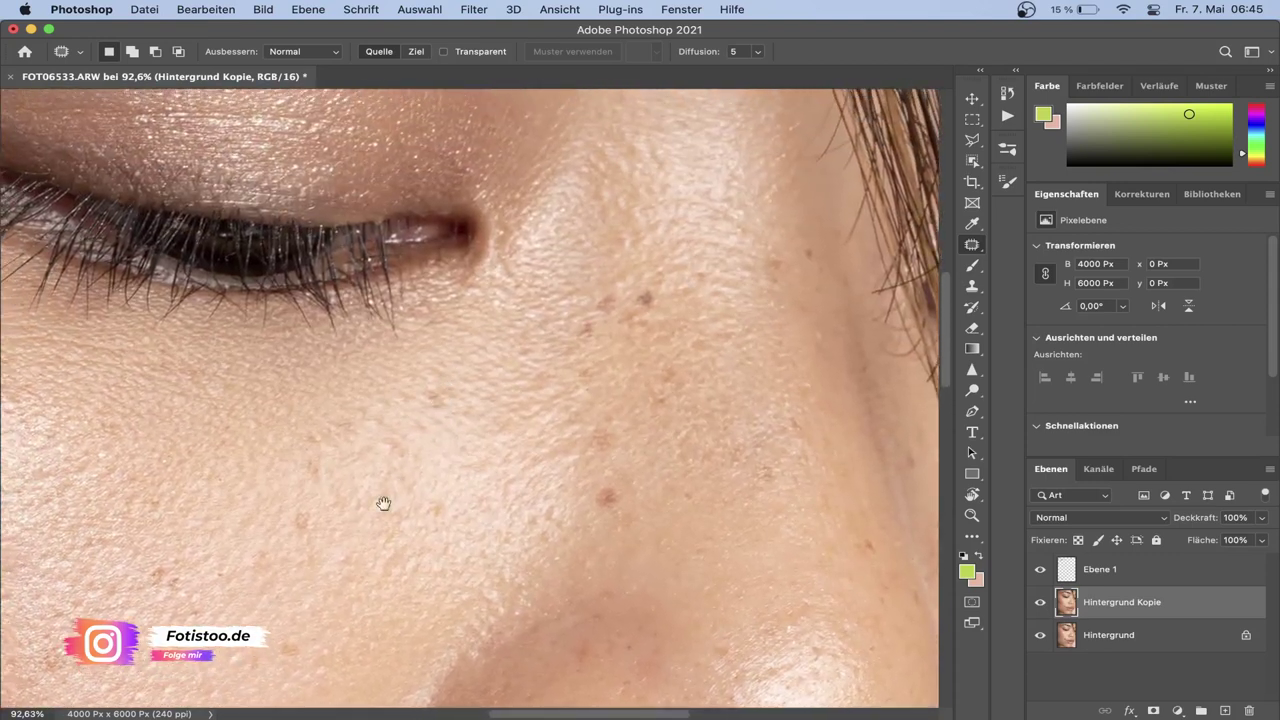
{"action": "left_click_drag", "start_coordinate": [490, 216], "coordinate": [480, 446]}
{"action": "left_click_drag", "start_coordinate": [551, 508], "coordinate": [423, 451]}
{"action": "mouse_move", "coordinate": [720, 444]}
{"action": "left_mouse_down"}
{"action": "mouse_move", "coordinate": [470, 444]}
{"action": "mouse_move", "coordinate": [434, 457]}
{"action": "mouse_move", "coordinate": [474, 254]}
{"action": "left_mouse_up"}
{"action": "scroll", "coordinate": [423, 443], "scroll_direction": "down", "scroll_amount": 5}
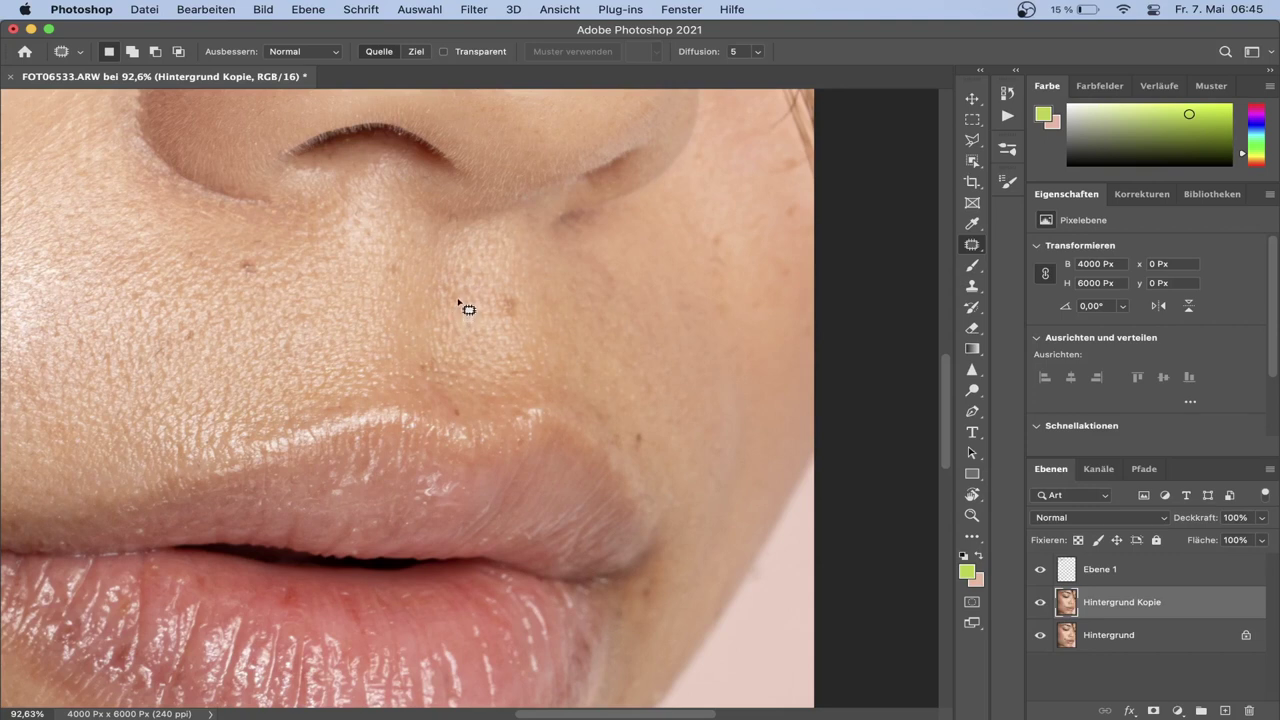
Zoom out to show the whole face and select the empty layer Ebene 1
{"action": "key", "text": "z"}
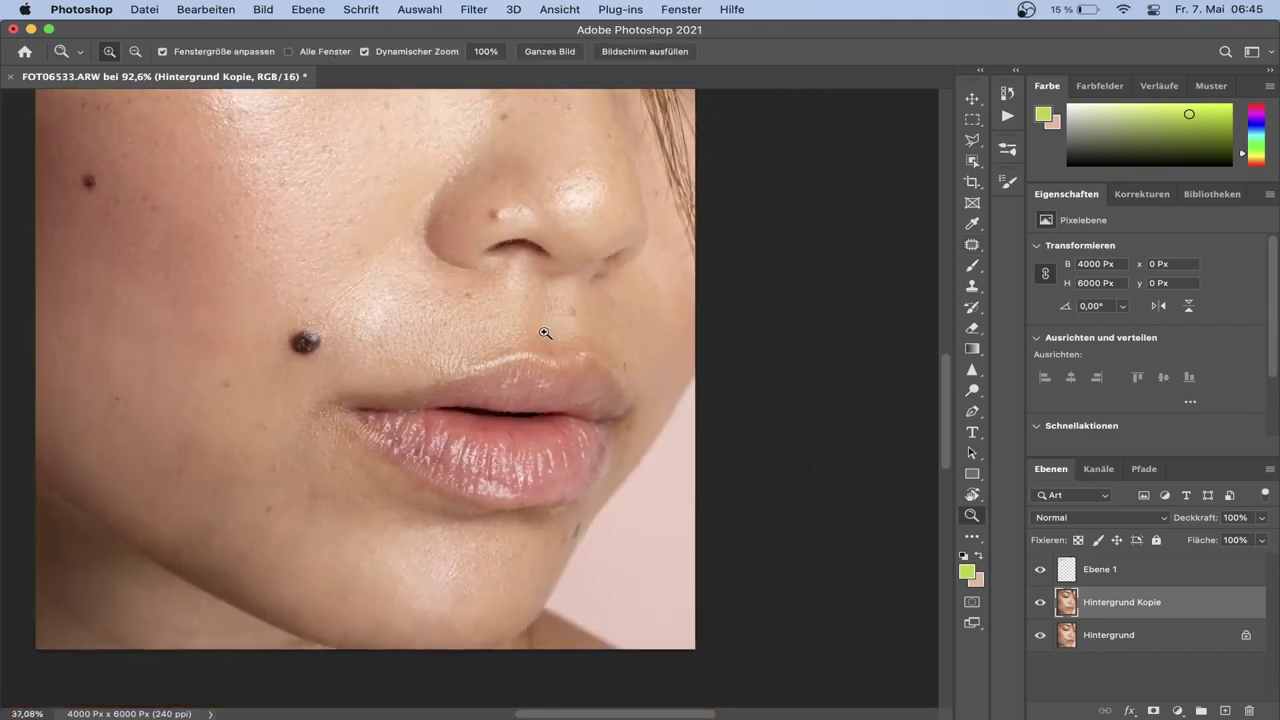
{"action": "mouse_move", "coordinate": [586, 326]}
{"action": "left_mouse_down"}
{"action": "mouse_move", "coordinate": [533, 348]}
{"action": "mouse_move", "coordinate": [437, 357]}
{"action": "left_mouse_up"}
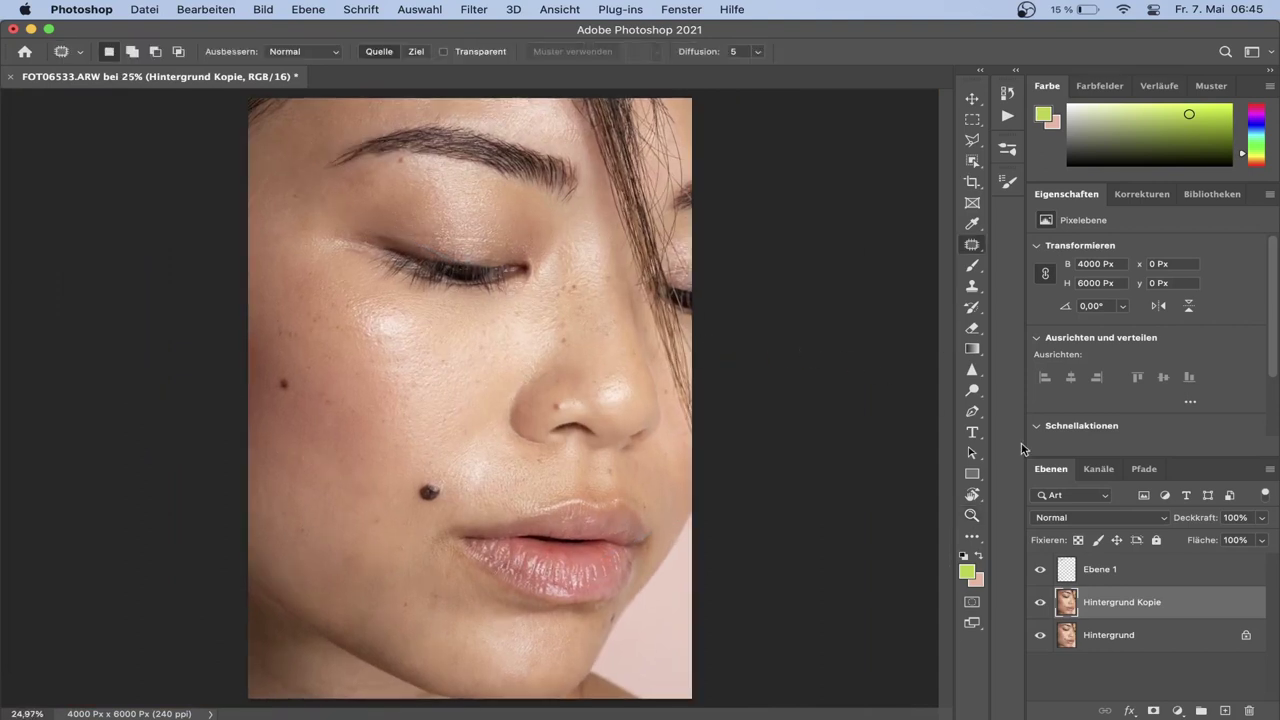
{"action": "left_click", "coordinate": [1131, 569]}
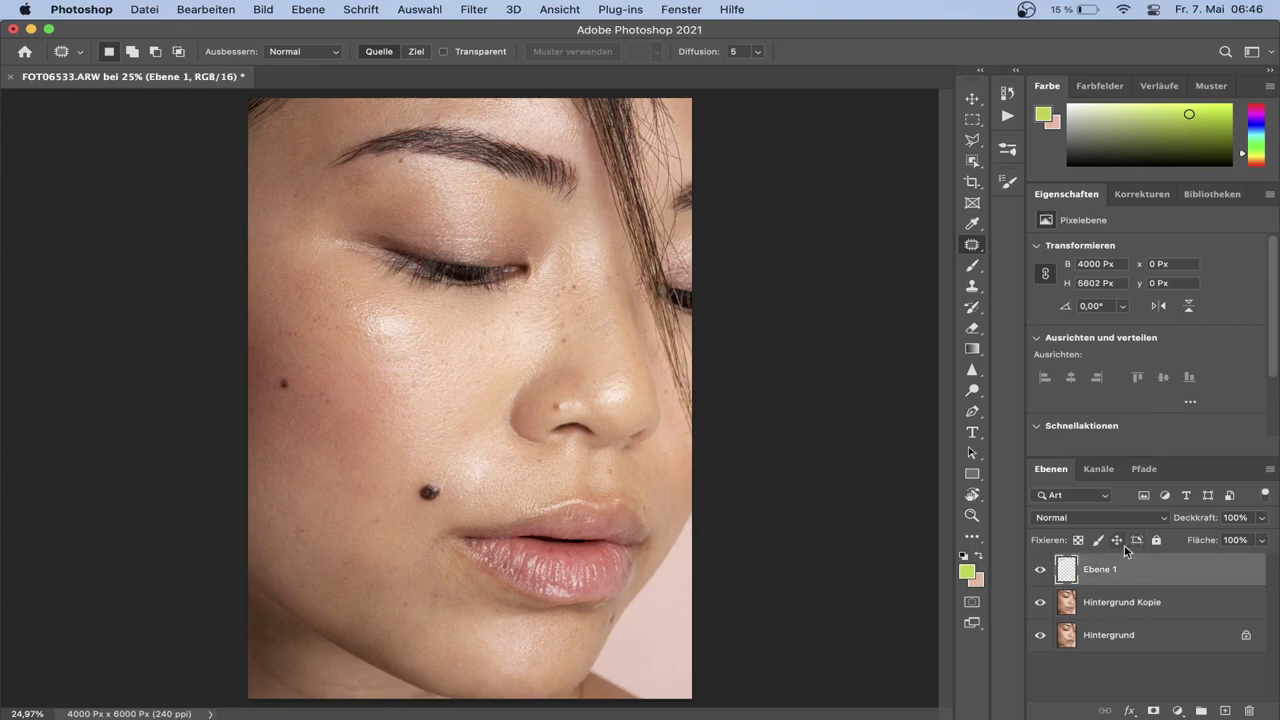
Play the D&B + Check action, then select the new Dodge curve layer
{"action": "left_click", "coordinate": [1007, 118]}
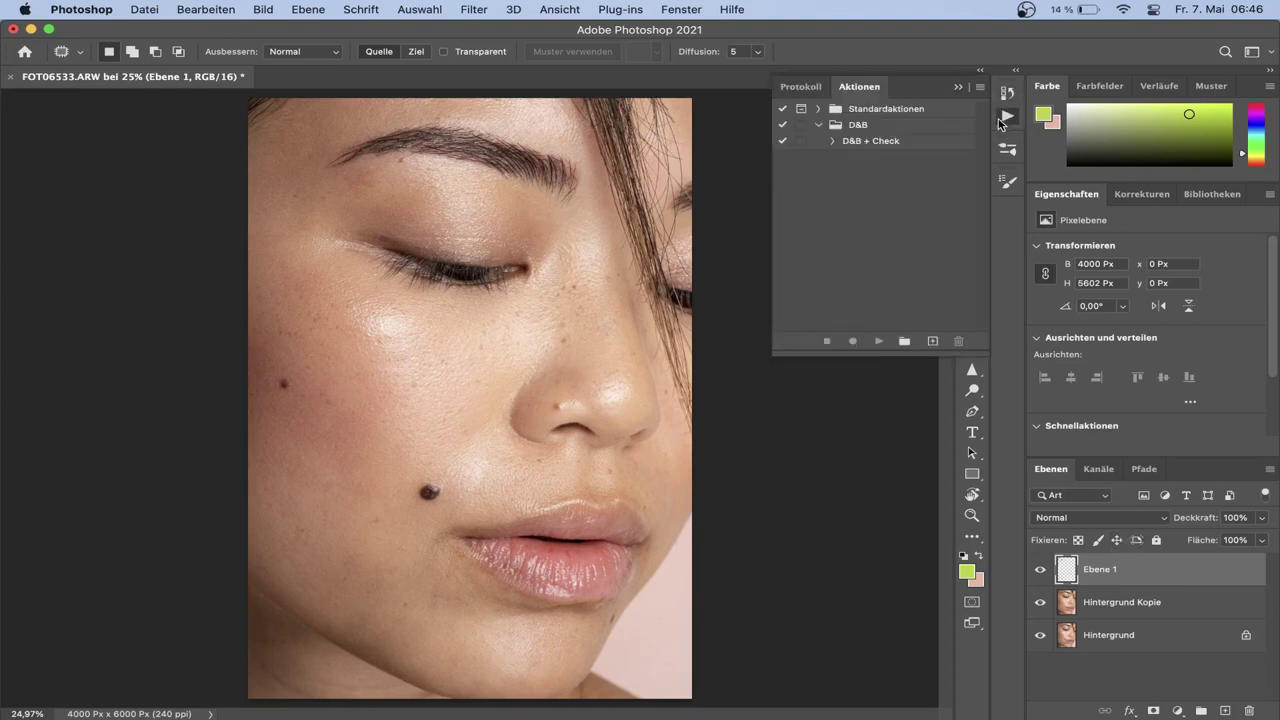
{"action": "left_click", "coordinate": [906, 145]}
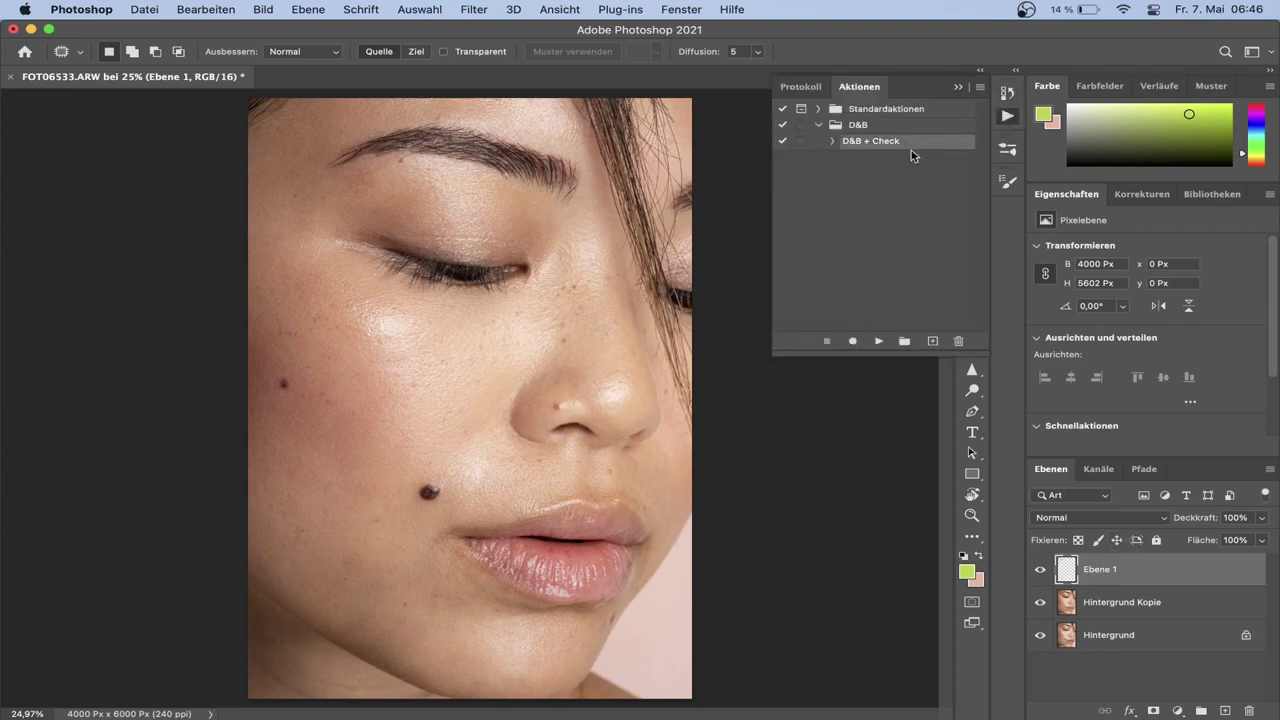
{"action": "left_click", "coordinate": [884, 342]}
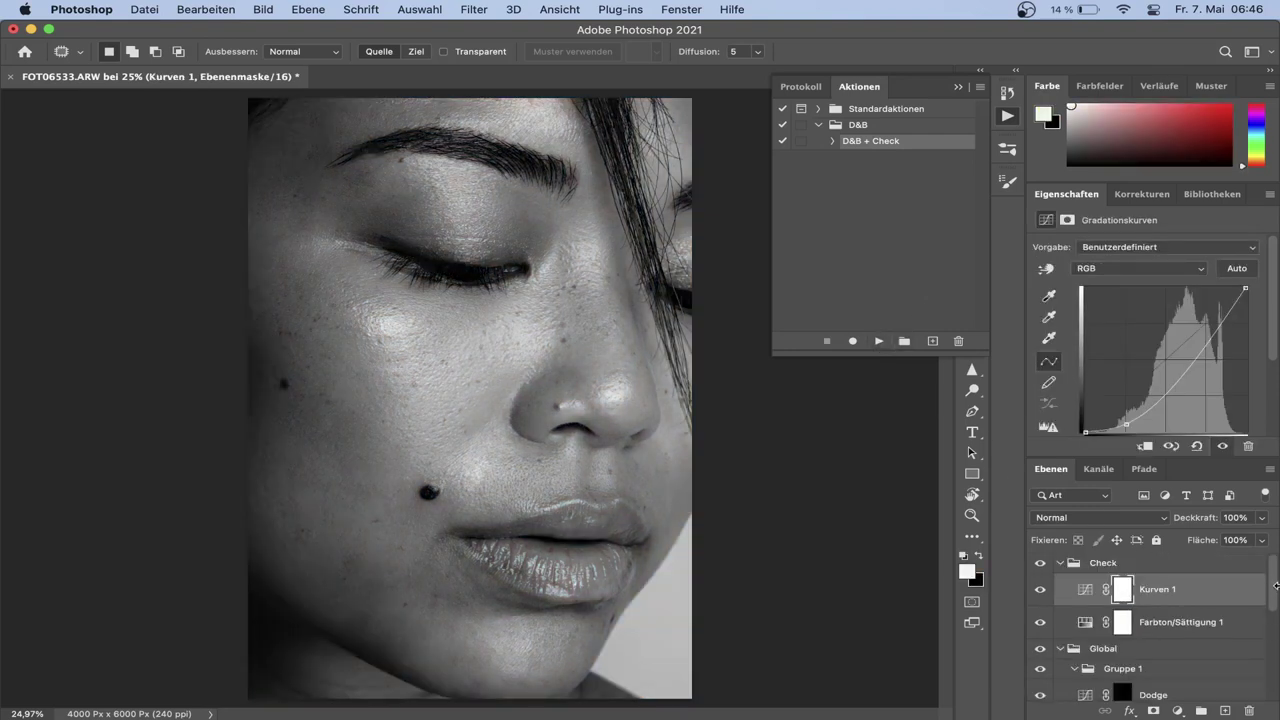
{"action": "left_click_drag", "start_coordinate": [1274, 590], "coordinate": [1276, 661]}
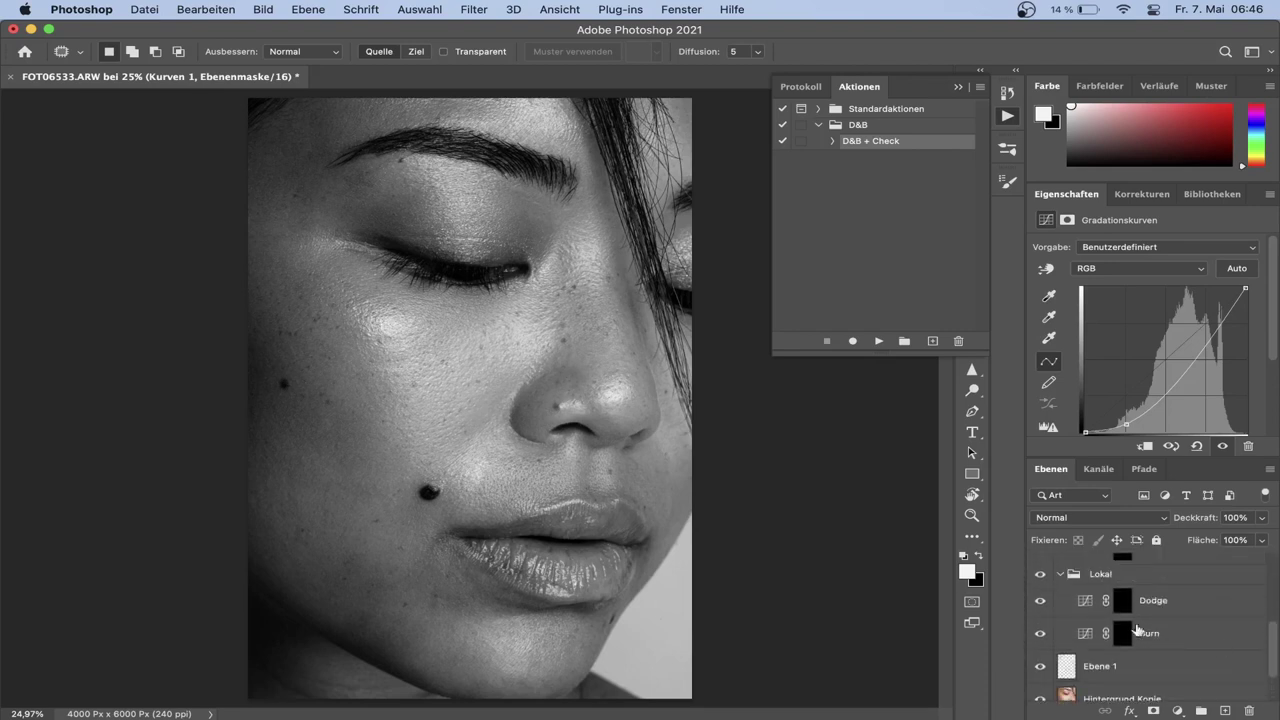
{"action": "left_click", "coordinate": [1155, 601]}
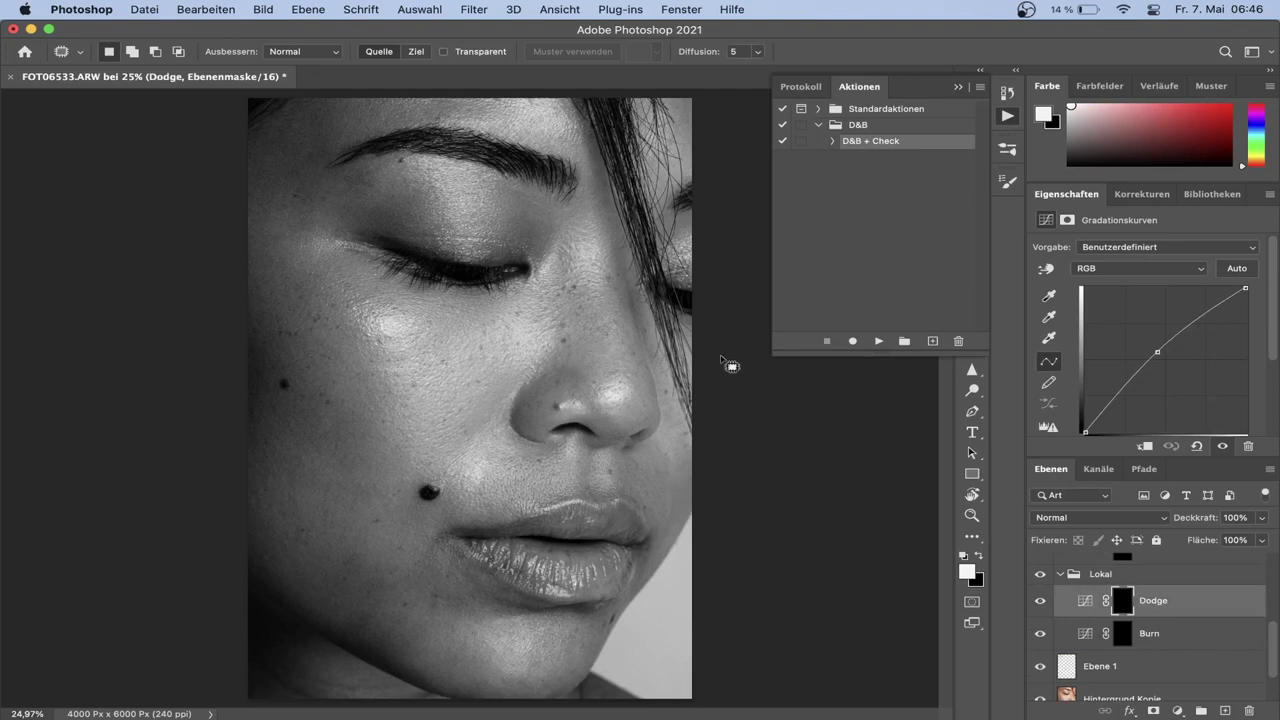
{"action": "left_click", "coordinate": [1008, 119]}
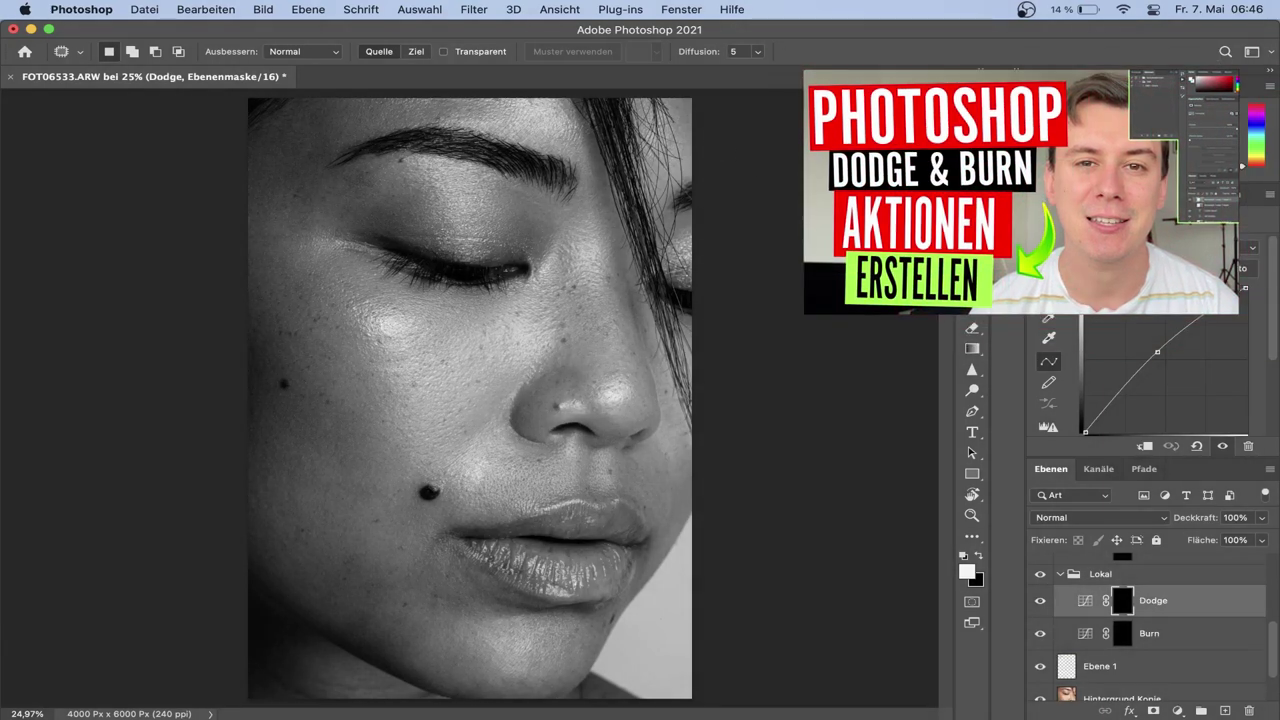
Set up the Brush at 2% flow and size 175, zoomed in on the eye
{"action": "key", "text": "b"}
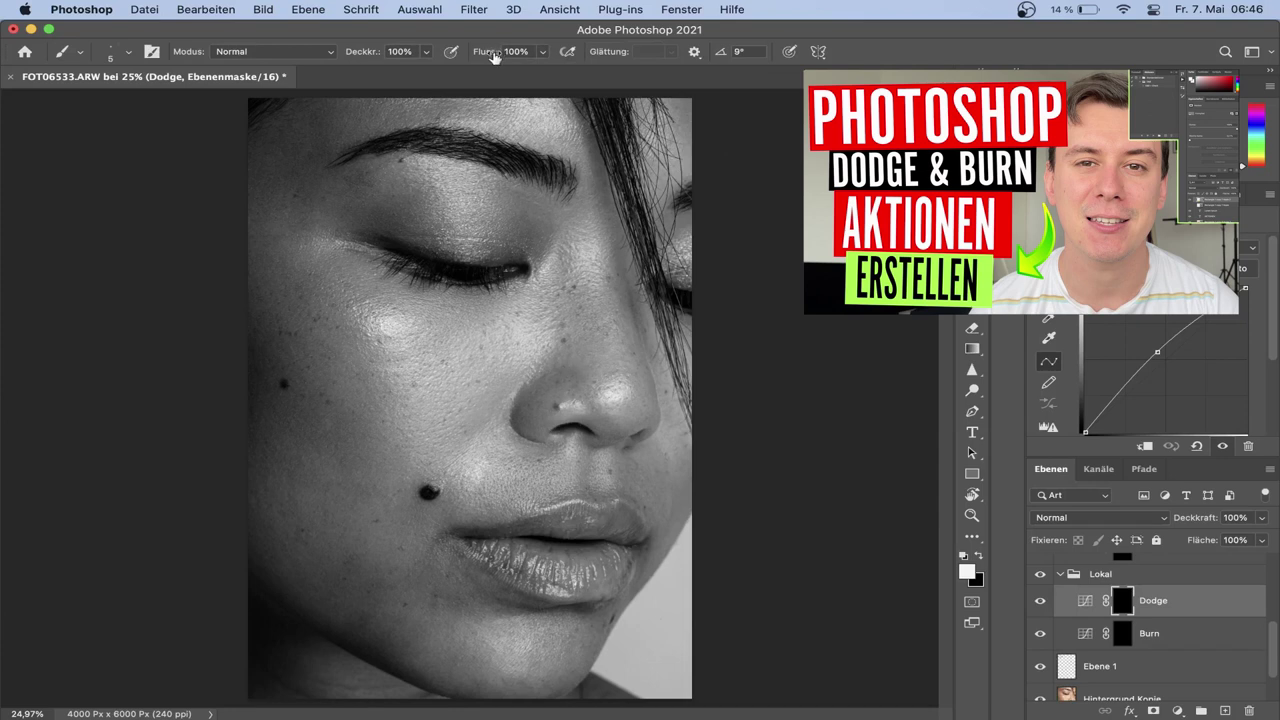
{"action": "left_click_drag", "start_coordinate": [493, 57], "coordinate": [348, 145]}
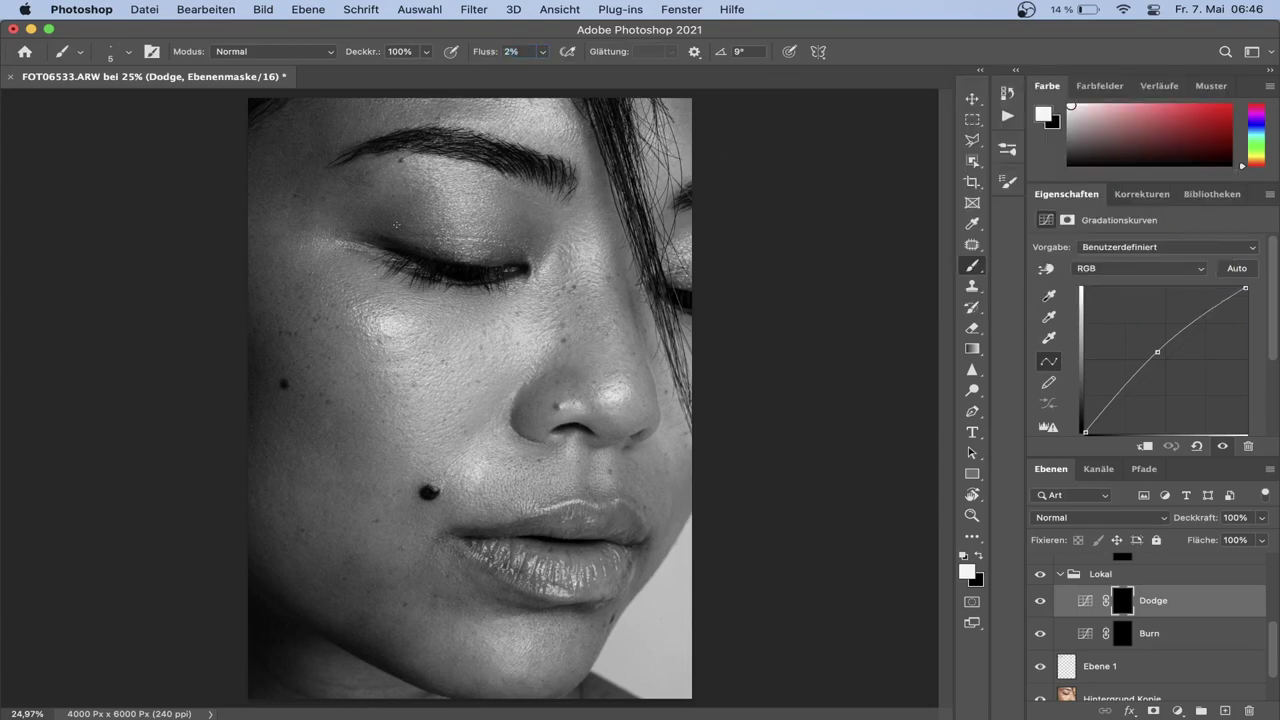
{"action": "left_click_drag", "start_coordinate": [408, 245], "coordinate": [486, 300]}
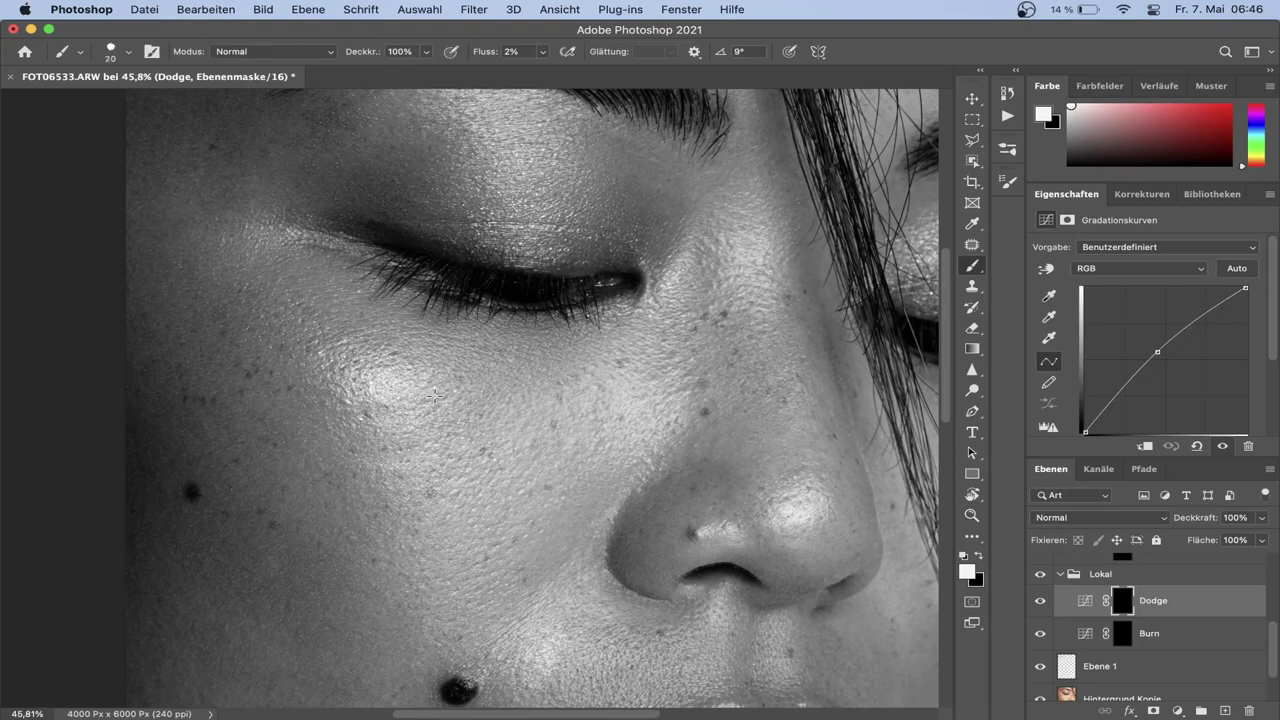
{"action": "key", "text": "bracketright"}
{"action": "key", "text": "bracketright"}
{"action": "key", "text": "bracketright"}
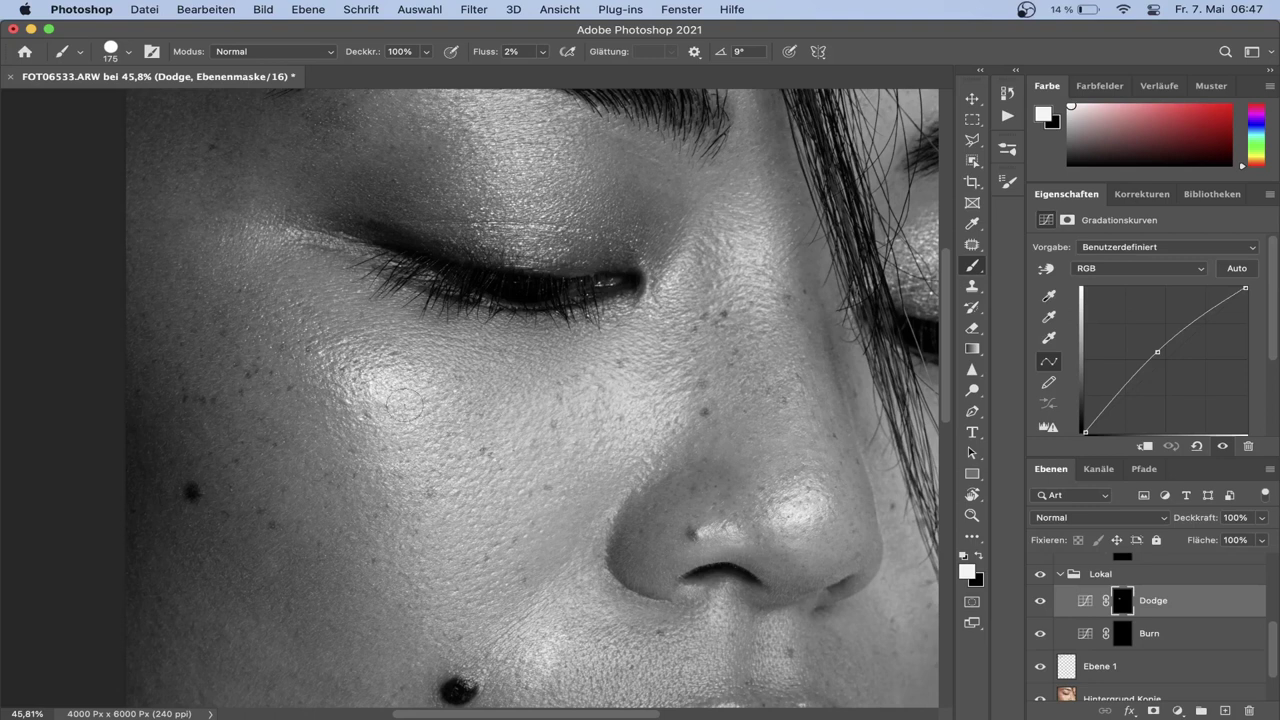
Brighten the cheek on the Dodge mask, then zoom in close below the eyebrow
{"action": "left_click_drag", "start_coordinate": [376, 385], "coordinate": [400, 385]}
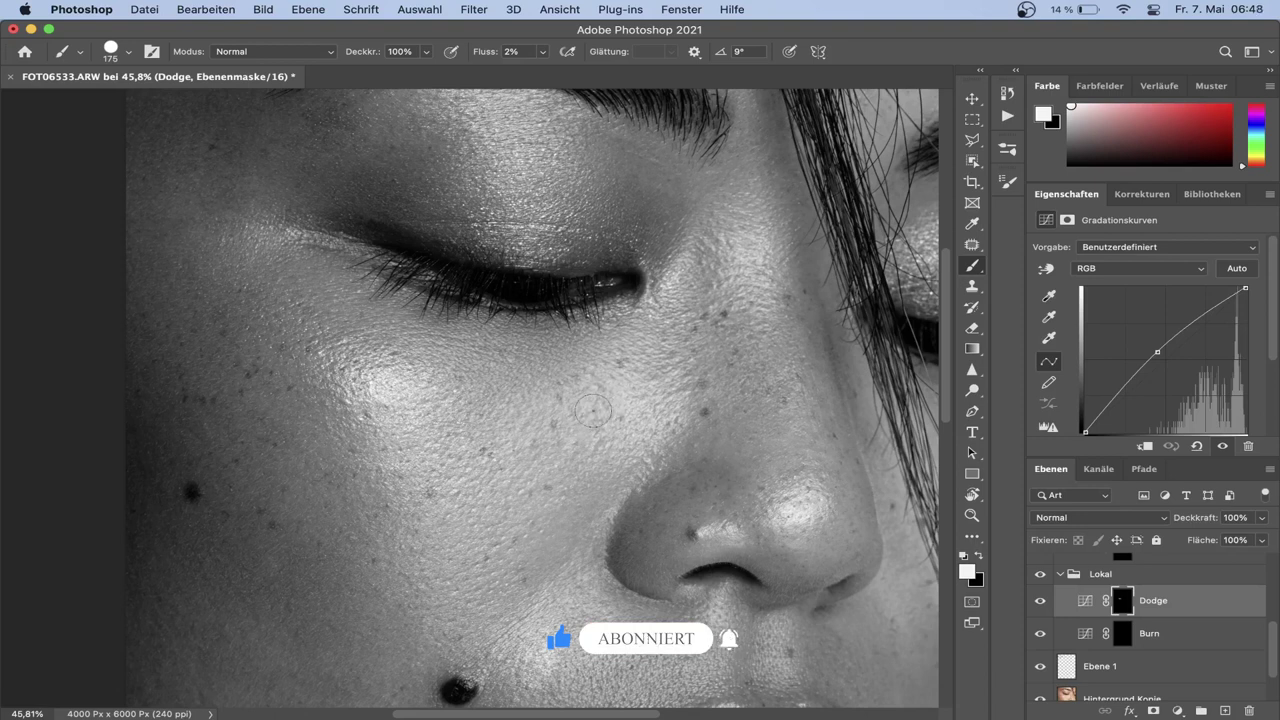
{"action": "left_click_drag", "start_coordinate": [424, 282], "coordinate": [533, 517]}
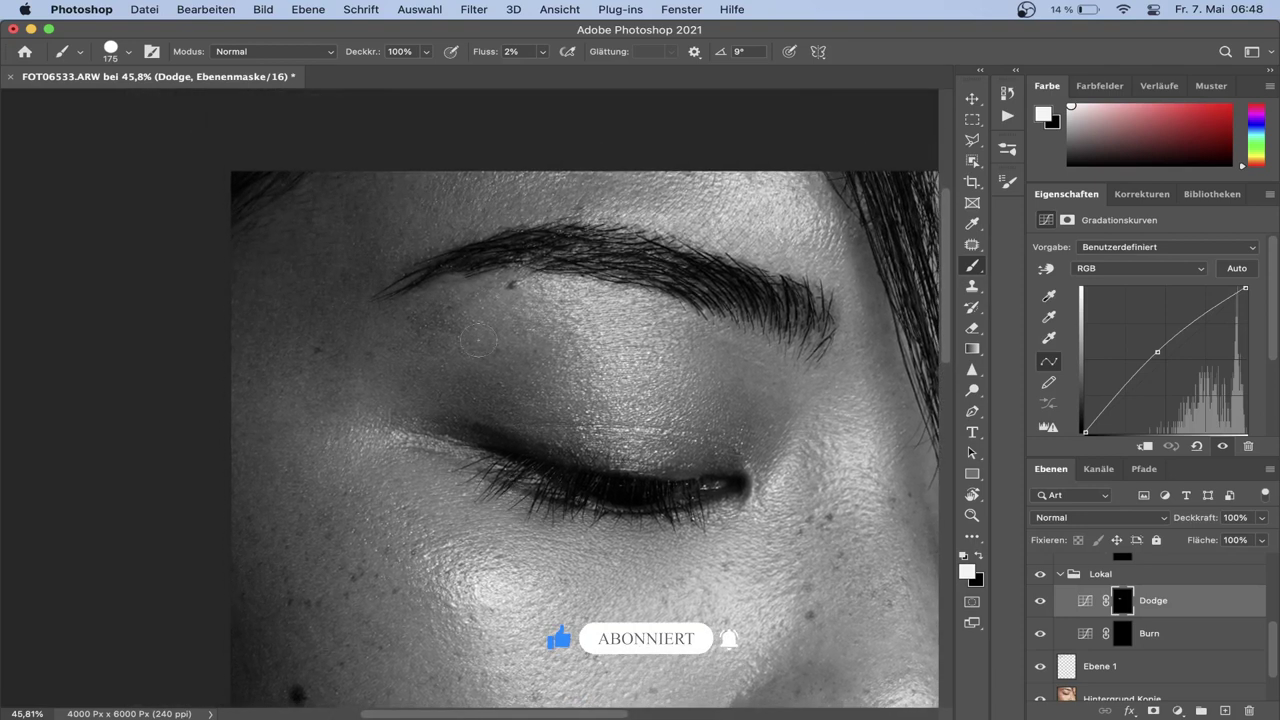
{"action": "key", "text": "z"}
{"action": "left_click_drag", "start_coordinate": [456, 352], "coordinate": [520, 357]}
Gently brighten the skin below the eyebrow with the brush, then zoom back out
{"action": "key", "text": "b"}
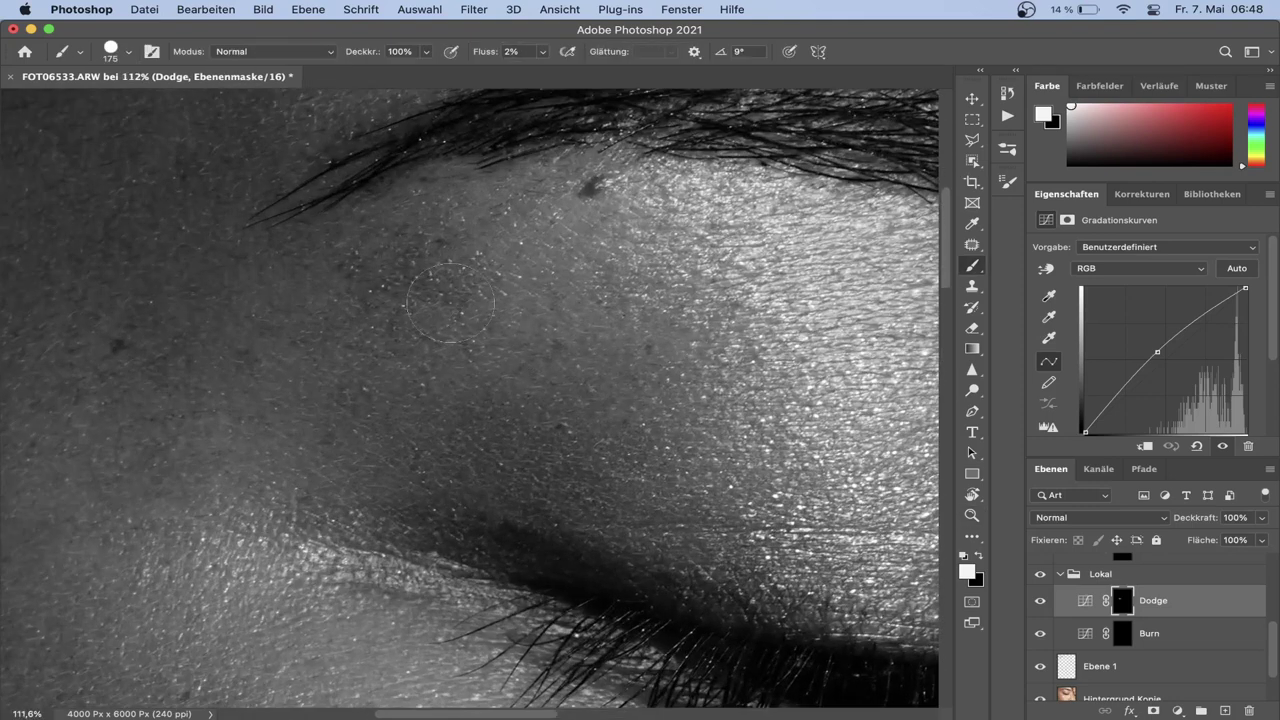
{"action": "left_click_drag", "start_coordinate": [410, 262], "coordinate": [354, 288]}
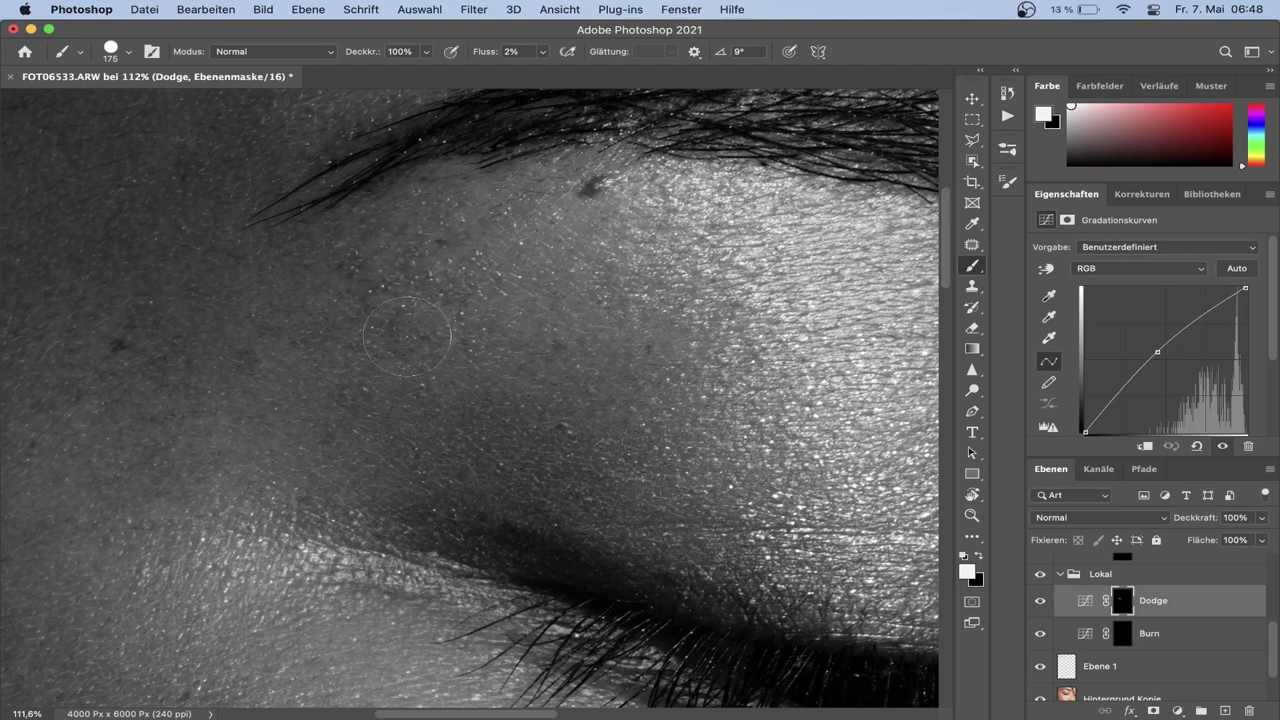
{"action": "mouse_move", "coordinate": [354, 288]}
{"action": "left_mouse_down"}
{"action": "mouse_move", "coordinate": [475, 318]}
{"action": "mouse_move", "coordinate": [170, 360]}
{"action": "mouse_move", "coordinate": [143, 294]}
{"action": "mouse_move", "coordinate": [143, 317]}
{"action": "mouse_move", "coordinate": [190, 305]}
{"action": "mouse_move", "coordinate": [320, 342]}
{"action": "mouse_move", "coordinate": [353, 270]}
{"action": "mouse_move", "coordinate": [300, 292]}
{"action": "left_mouse_up"}
{"action": "key", "text": "z"}
{"action": "key", "text": "b"}
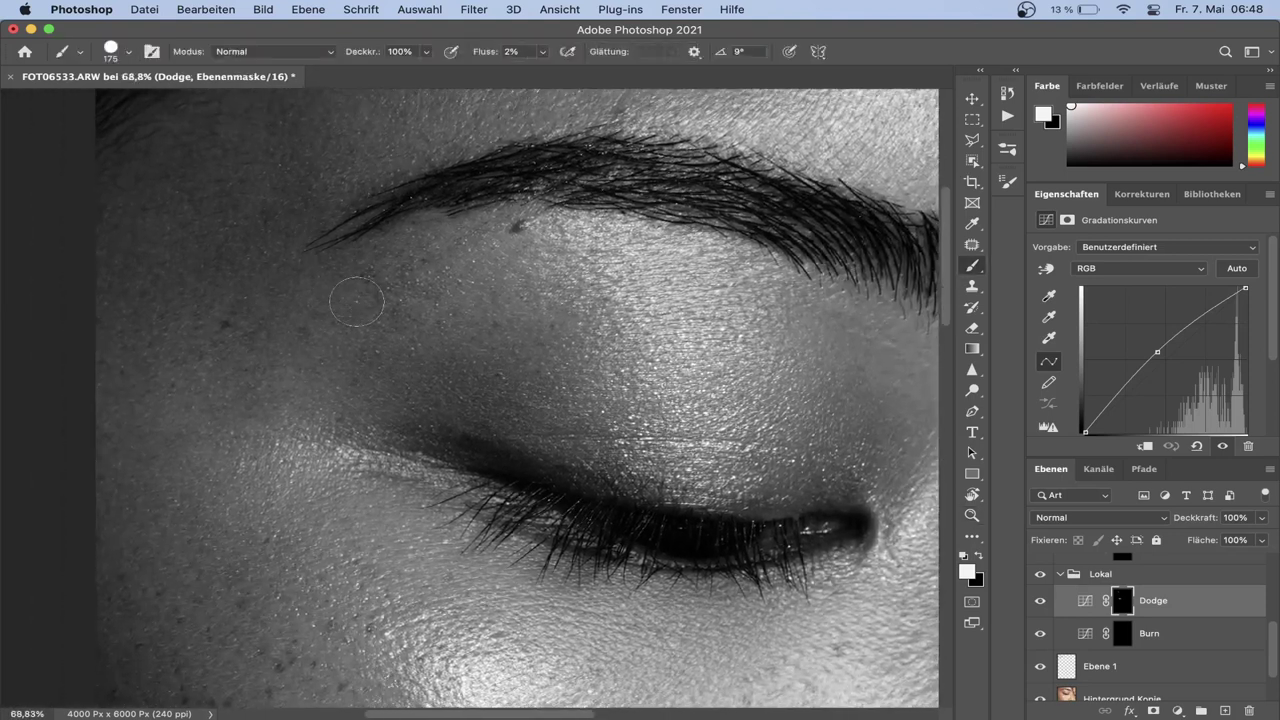
{"action": "scroll", "coordinate": [337, 286], "scroll_direction": "up", "scroll_amount": 3}
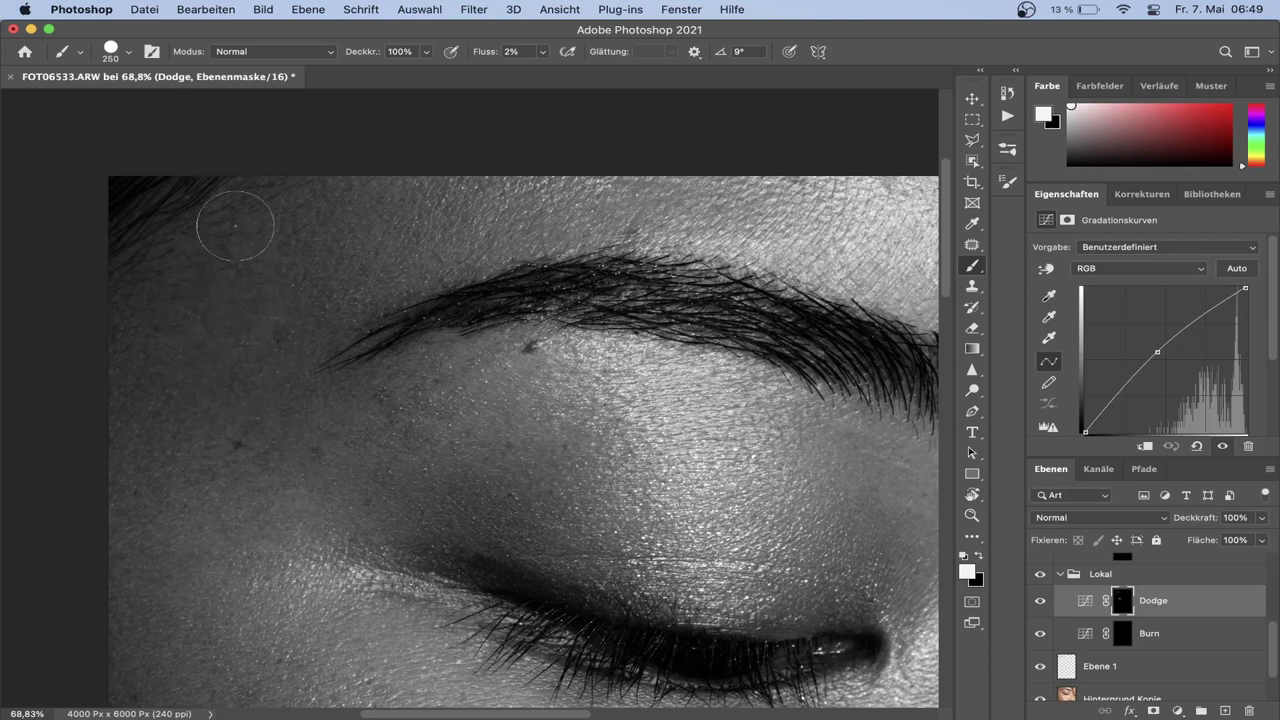
Toggle the Lokal dodge-and-burn group off and on to compare before and after
{"action": "left_click", "coordinate": [1040, 578]}
{"action": "left_click", "coordinate": [1041, 578]}
{"action": "left_click", "coordinate": [1041, 578]}
{"action": "left_click", "coordinate": [1041, 578]}
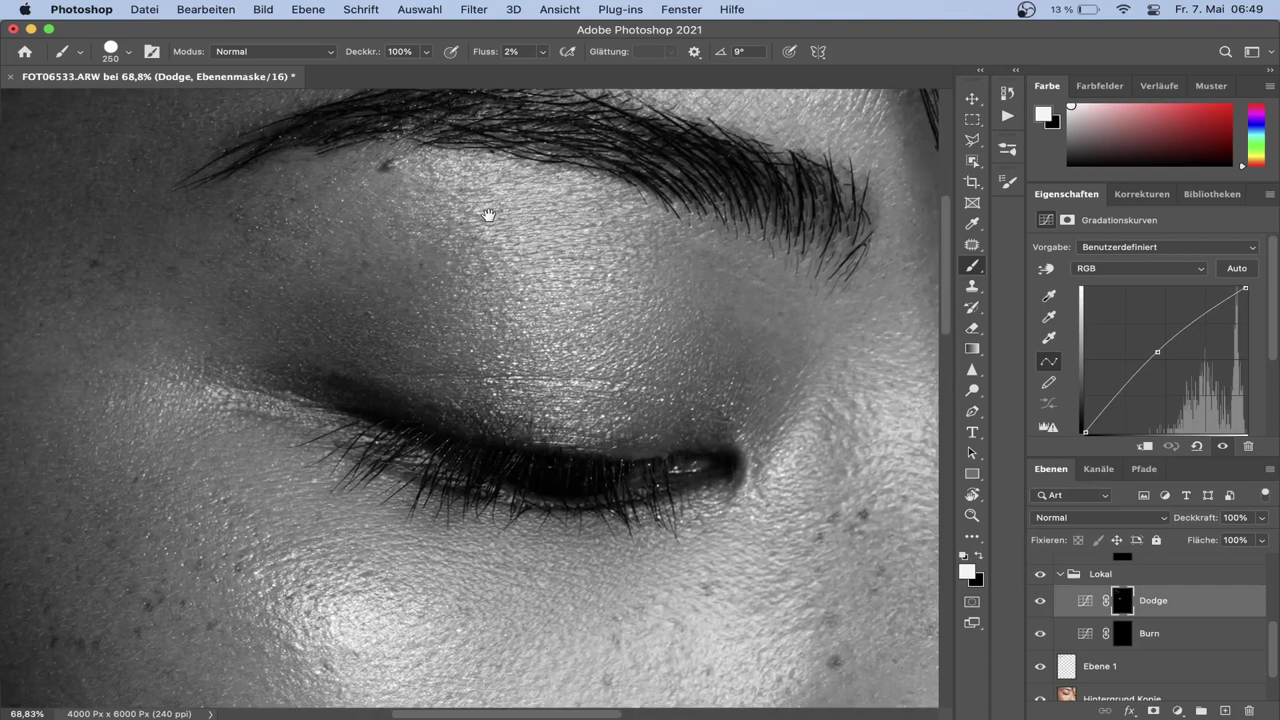
{"action": "scroll", "coordinate": [500, 400], "scroll_direction": "down", "scroll_amount": 5}
Lighten darker skin patches across the cheek and jaw on the Dodge mask
{"action": "left_click_drag", "start_coordinate": [760, 394], "coordinate": [696, 440]}
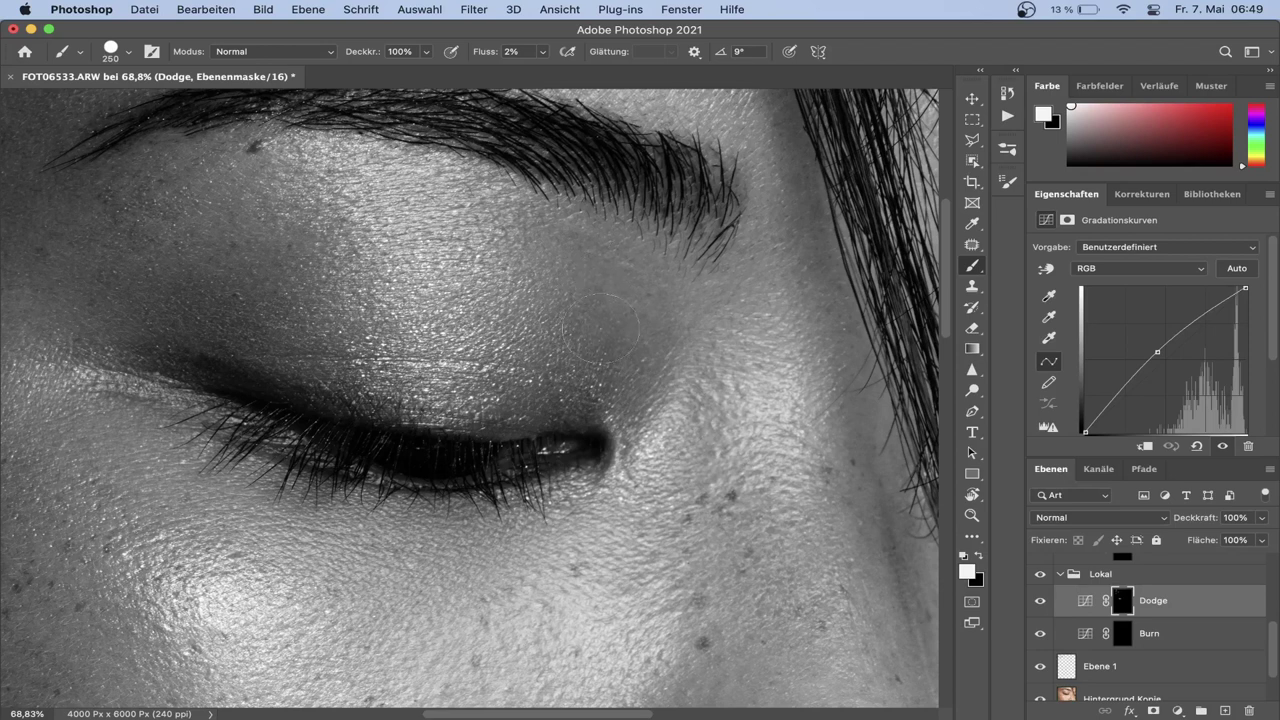
{"action": "left_click_drag", "start_coordinate": [428, 360], "coordinate": [738, 343]}
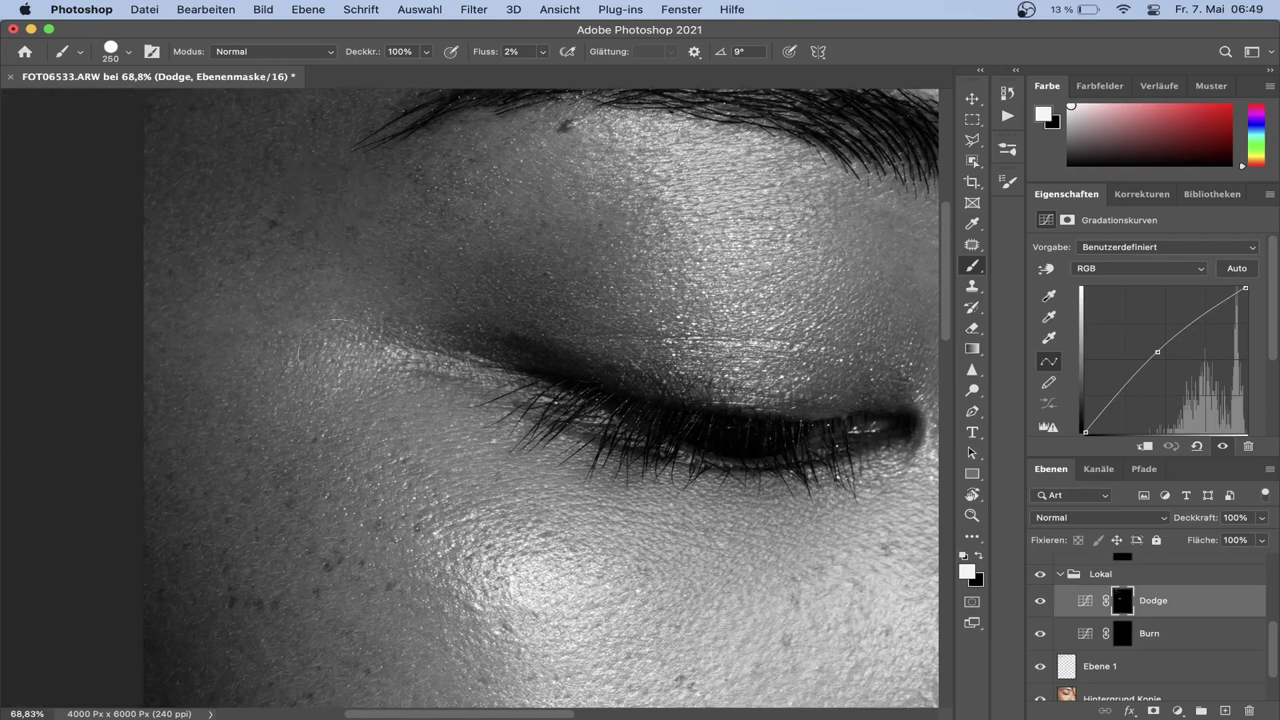
{"action": "scroll", "coordinate": [320, 220], "scroll_direction": "down", "scroll_amount": 5}
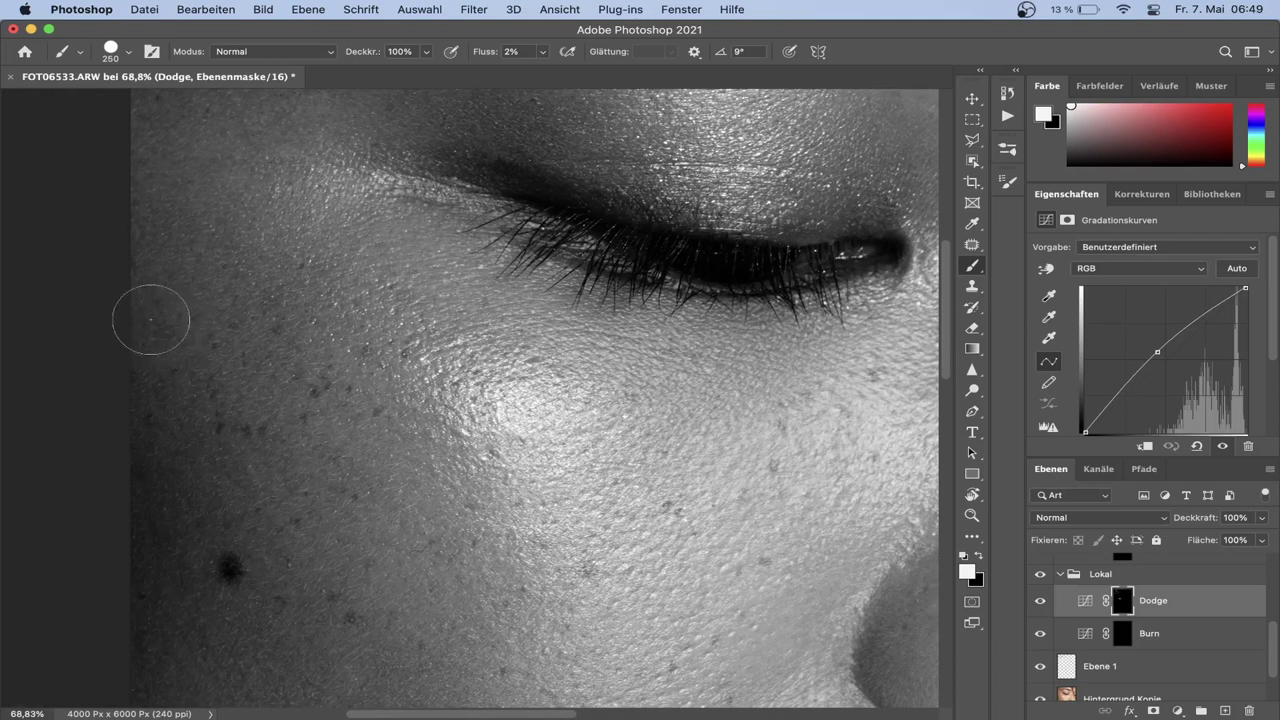
{"action": "scroll", "coordinate": [559, 443], "scroll_direction": "down", "scroll_amount": 5}
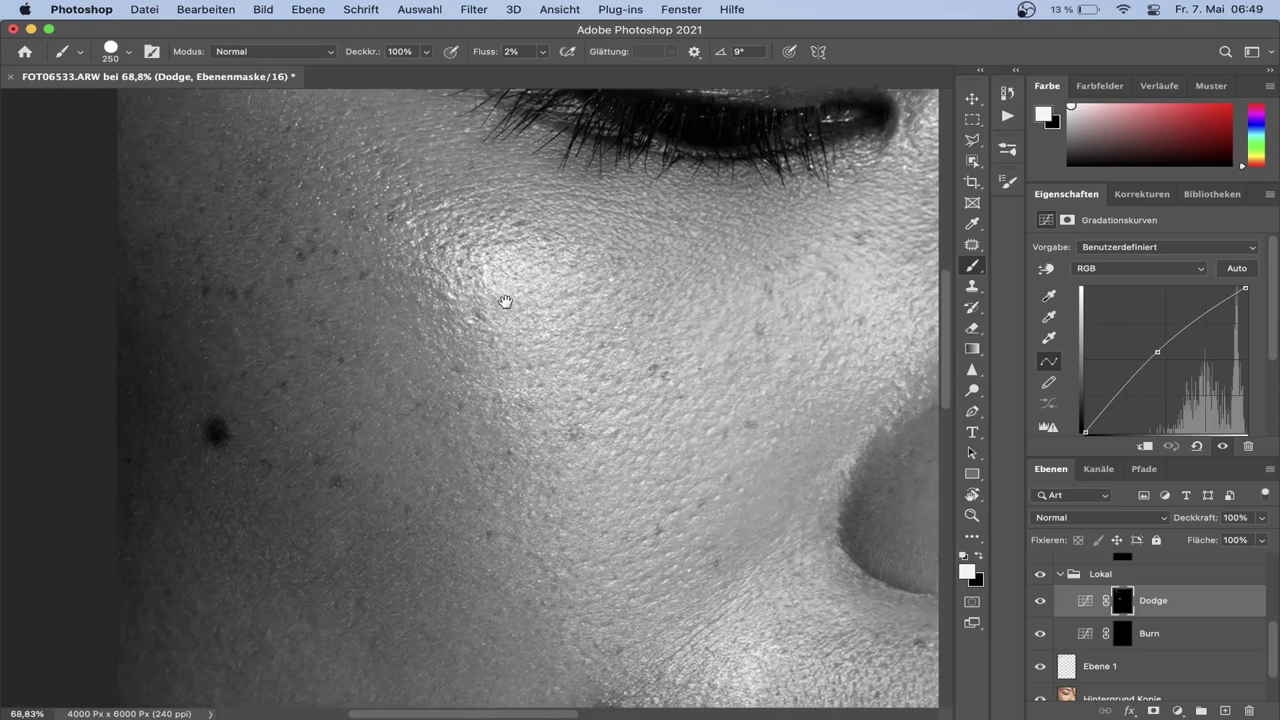
{"action": "scroll", "coordinate": [512, 230], "scroll_direction": "down", "scroll_amount": 5}
{"action": "scroll", "coordinate": [512, 213], "scroll_direction": "down", "scroll_amount": 2}
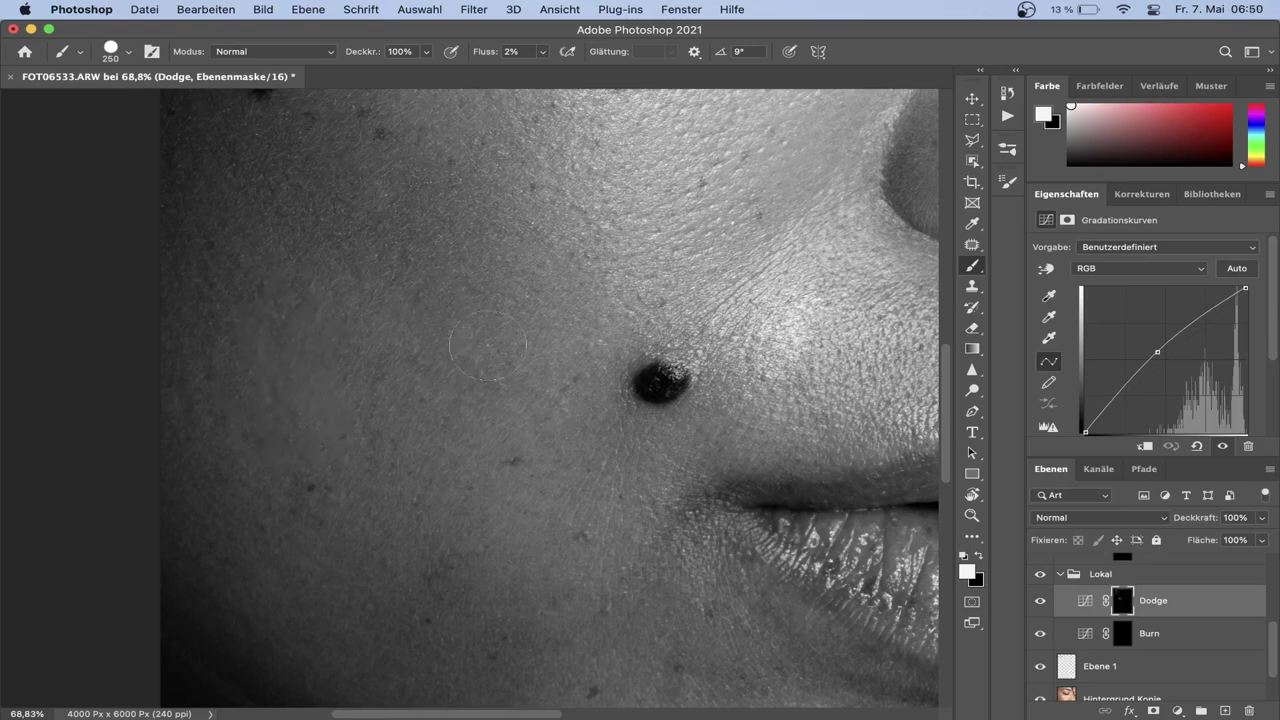
{"action": "scroll", "coordinate": [503, 429], "scroll_direction": "down", "scroll_amount": 3}
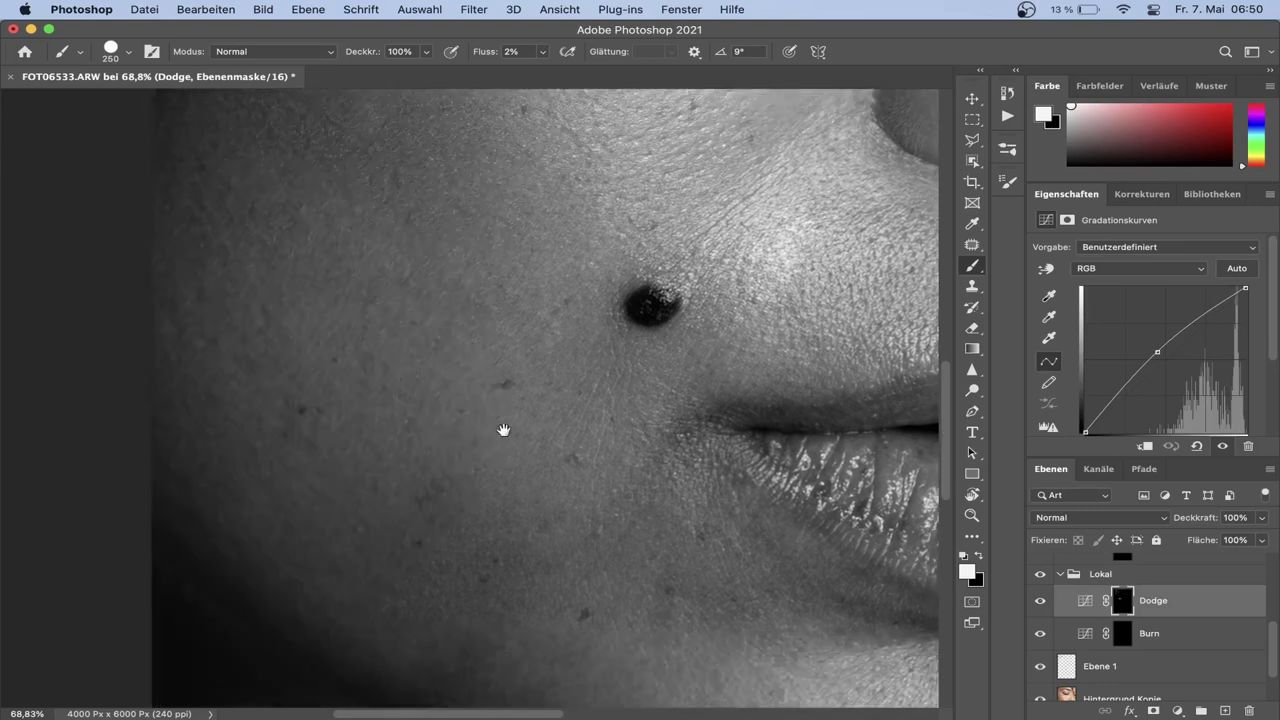
{"action": "scroll", "coordinate": [517, 420], "scroll_direction": "down", "scroll_amount": 2}
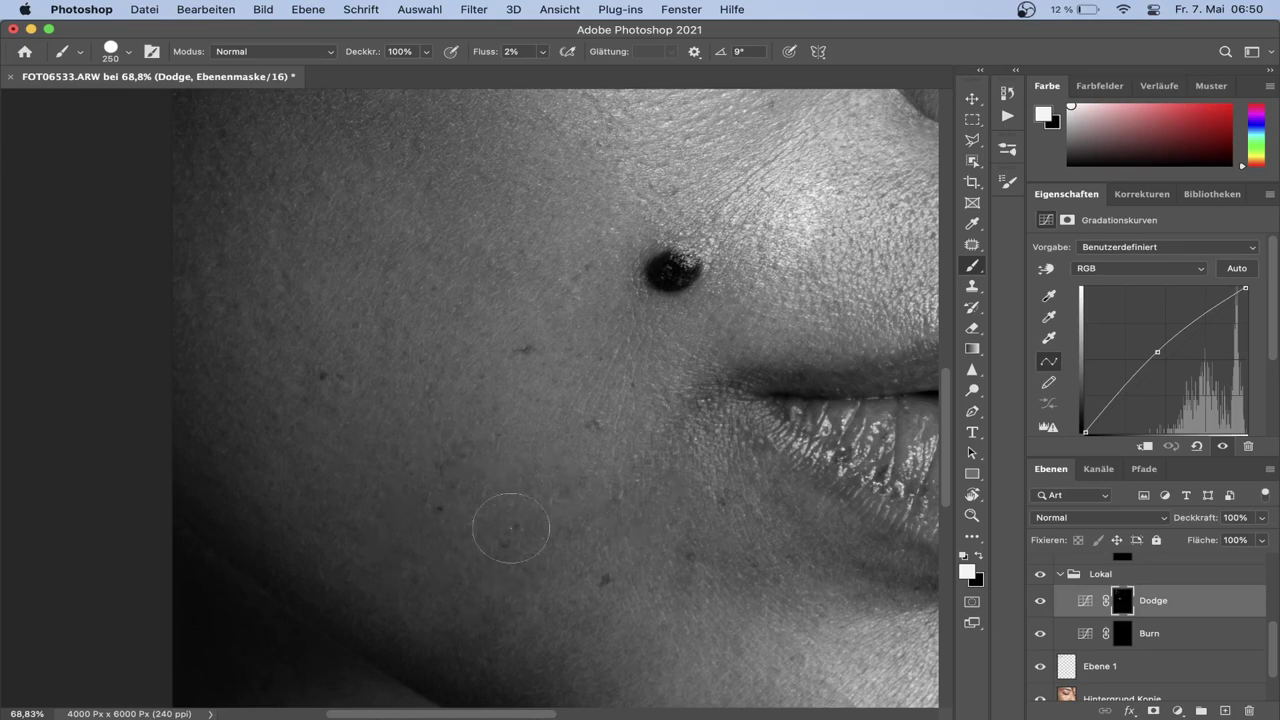
{"action": "scroll", "coordinate": [560, 523], "scroll_direction": "down", "scroll_amount": 3}
{"action": "scroll", "coordinate": [560, 523], "scroll_direction": "right", "scroll_amount": 3}
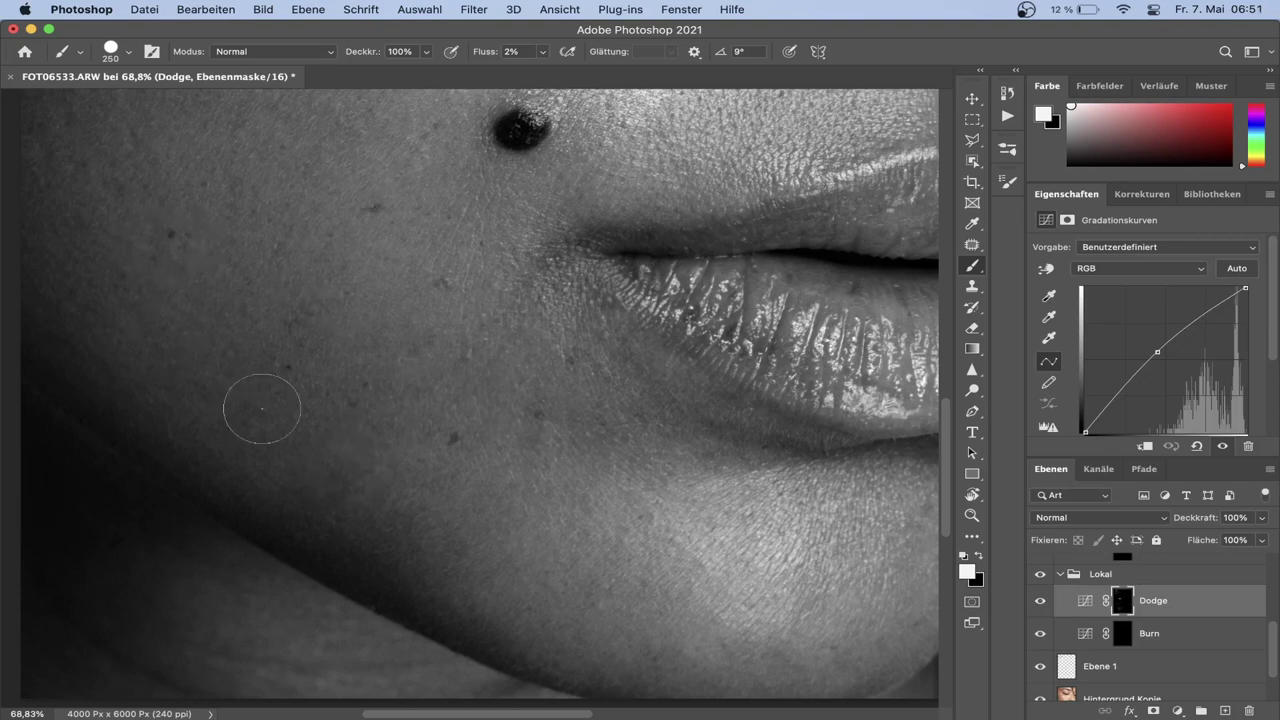
{"action": "scroll", "coordinate": [284, 311], "scroll_direction": "up", "scroll_amount": 3}
{"action": "scroll", "coordinate": [284, 311], "scroll_direction": "left", "scroll_amount": 3}
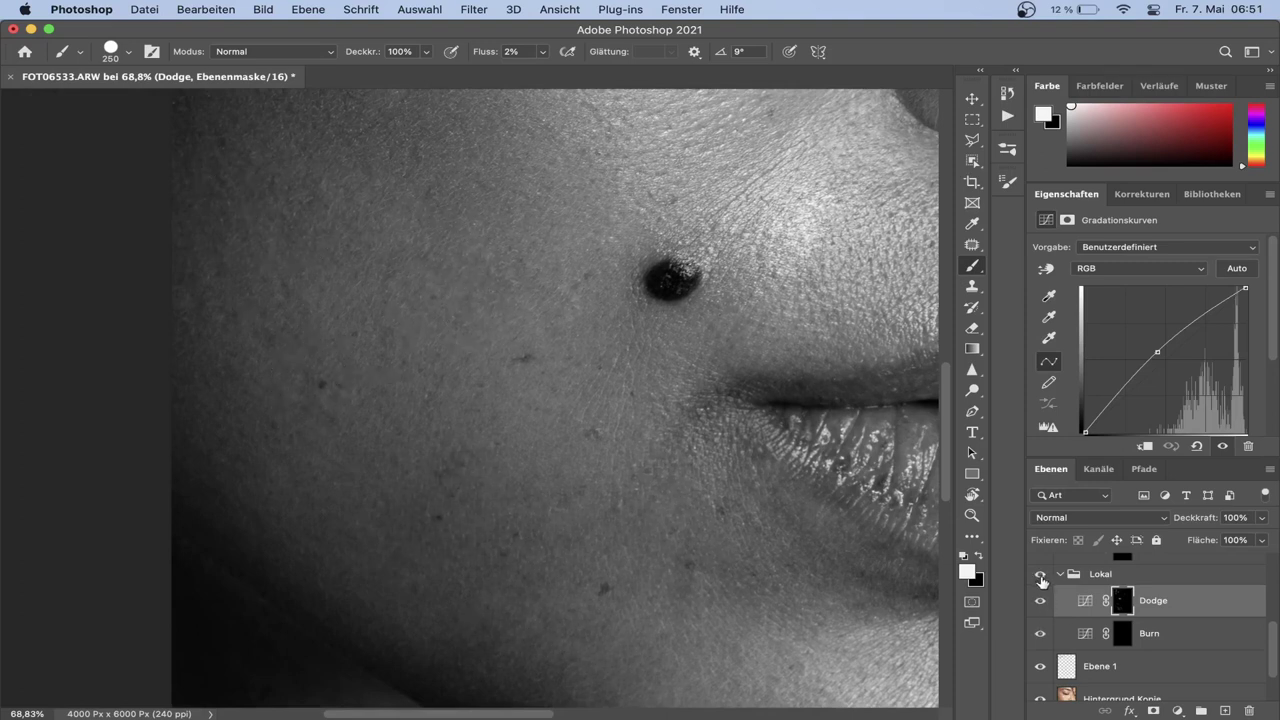
Switch to the Burn mask with a smaller brush and darken bright cheek patches
{"action": "left_click", "coordinate": [1122, 633]}
{"action": "key", "text": "bracketleft"}
{"action": "key", "text": "bracketleft"}
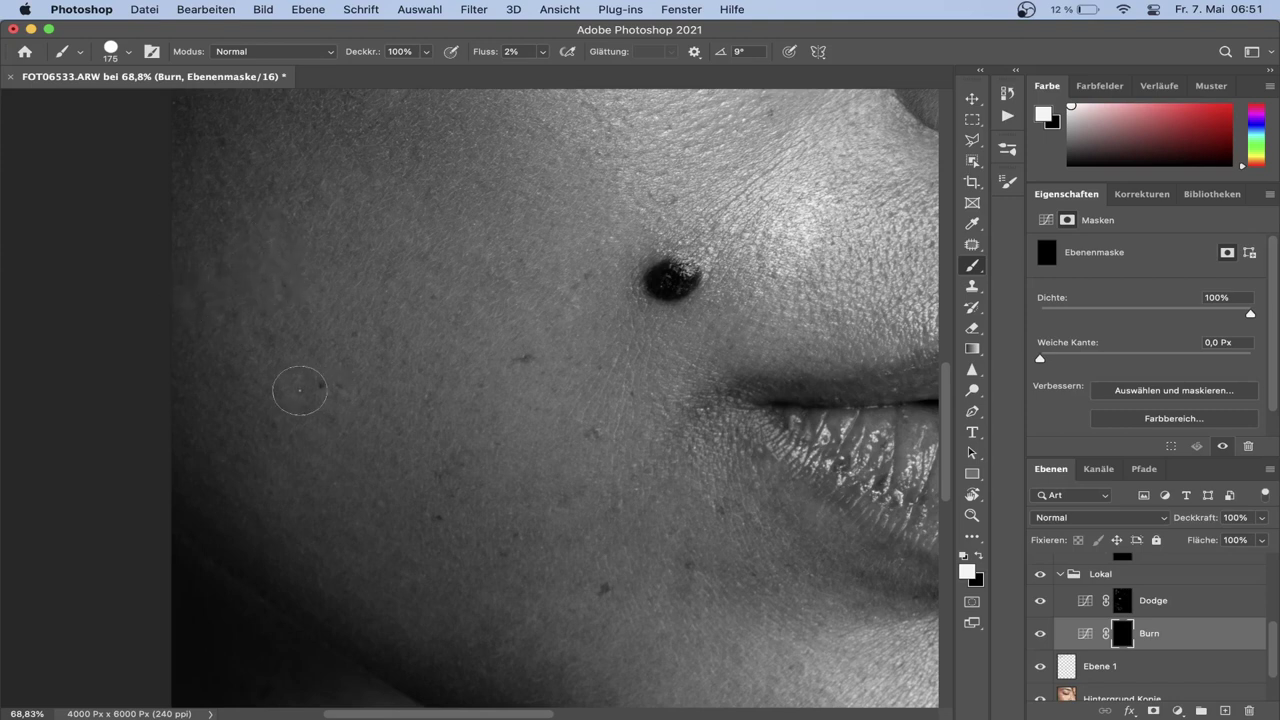
{"action": "left_click_drag", "start_coordinate": [420, 363], "coordinate": [302, 193]}
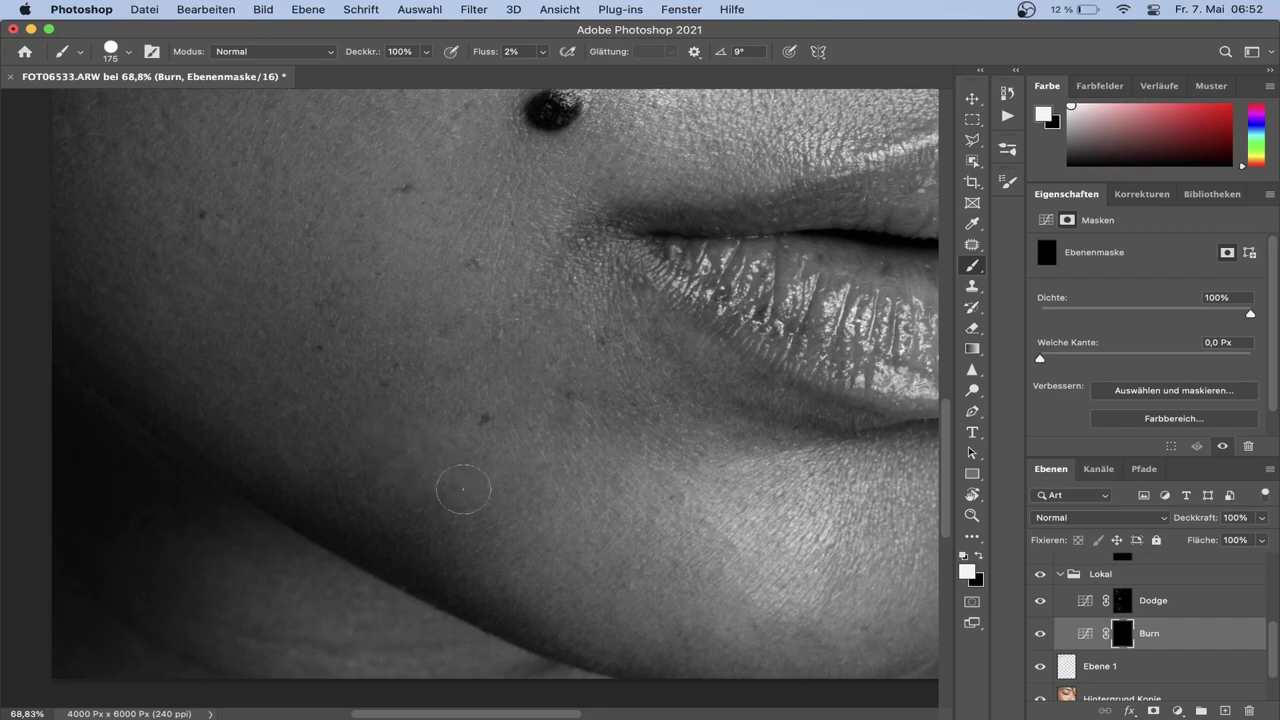
{"action": "scroll", "coordinate": [614, 419], "scroll_direction": "down", "scroll_amount": 3}
{"action": "scroll", "coordinate": [614, 419], "scroll_direction": "right", "scroll_amount": 3}
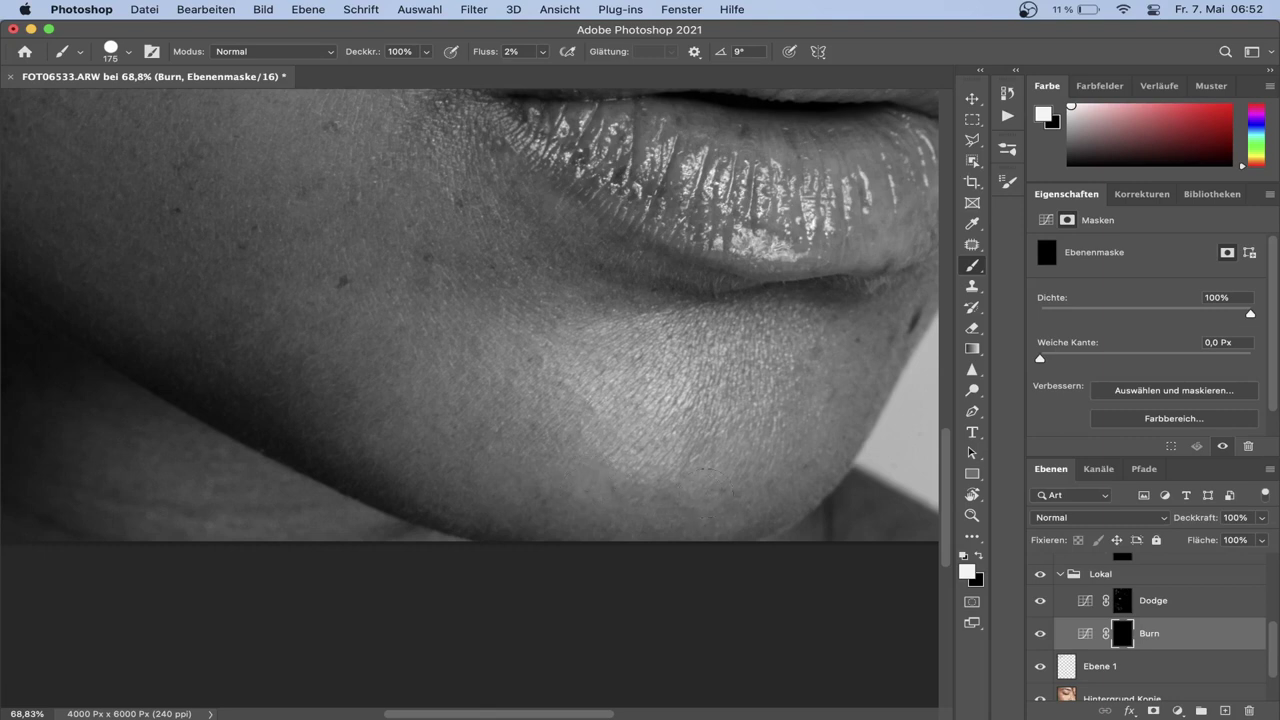
{"action": "mouse_move", "coordinate": [777, 362]}
{"action": "left_mouse_down"}
{"action": "mouse_move", "coordinate": [737, 477]}
{"action": "mouse_move", "coordinate": [771, 463]}
{"action": "mouse_move", "coordinate": [798, 475]}
{"action": "left_mouse_up"}
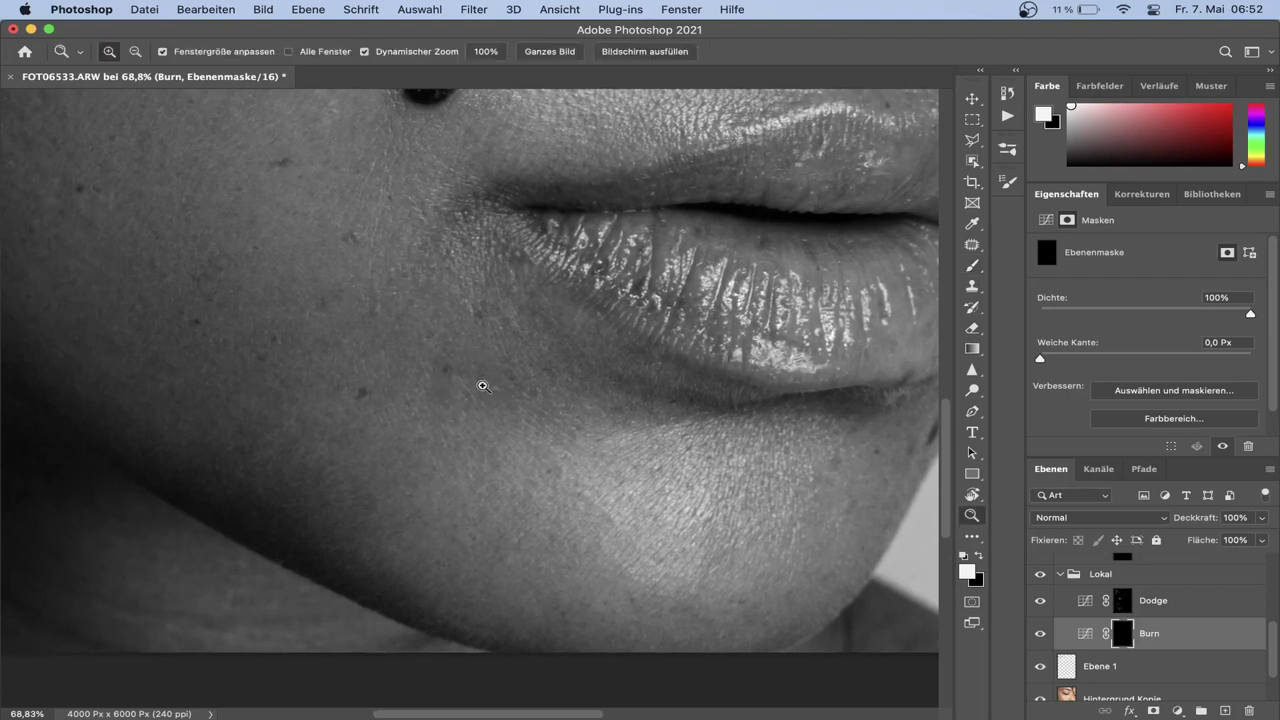
Zoom to 122% and keep burning out light spots along the jaw shadow and lower cheek
{"action": "left_click_drag", "start_coordinate": [482, 383], "coordinate": [528, 400]}
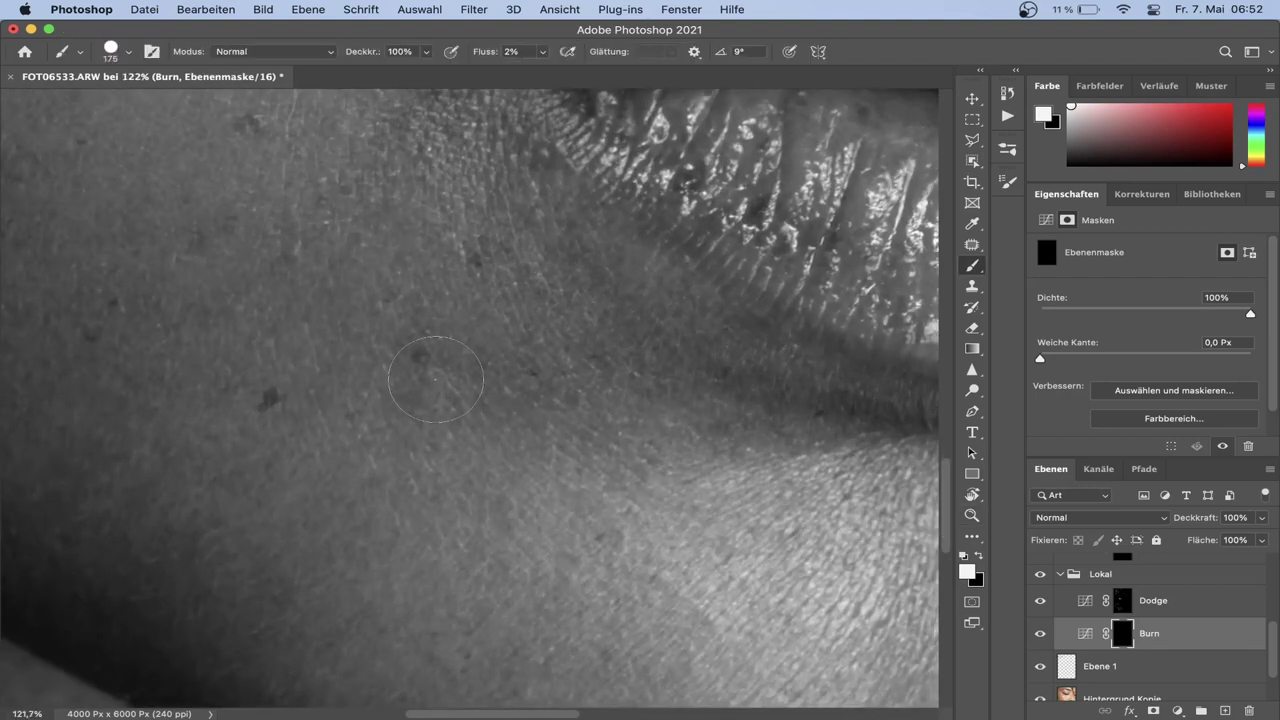
{"action": "mouse_move", "coordinate": [430, 380]}
{"action": "left_mouse_down"}
{"action": "mouse_move", "coordinate": [472, 380]}
{"action": "mouse_move", "coordinate": [399, 380]}
{"action": "left_mouse_up"}
{"action": "scroll", "coordinate": [386, 457], "scroll_direction": "down", "scroll_amount": 5}
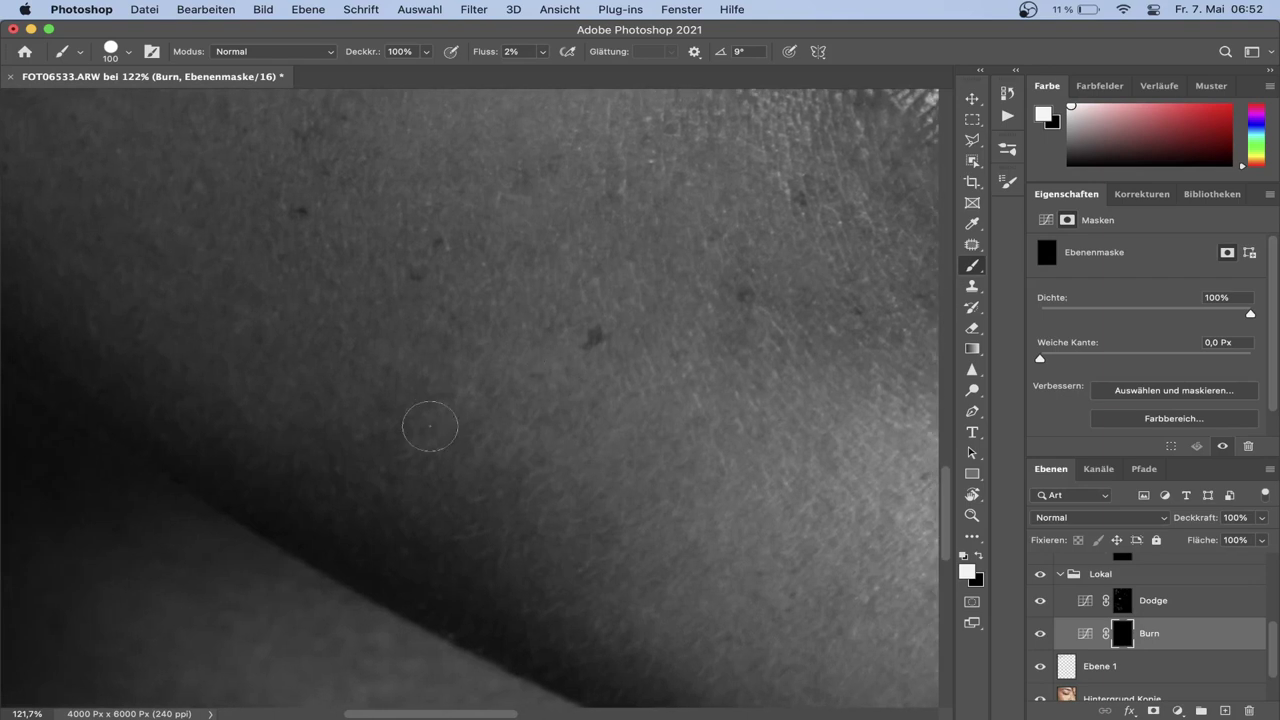
{"action": "scroll", "coordinate": [356, 501], "scroll_direction": "up", "scroll_amount": 3}
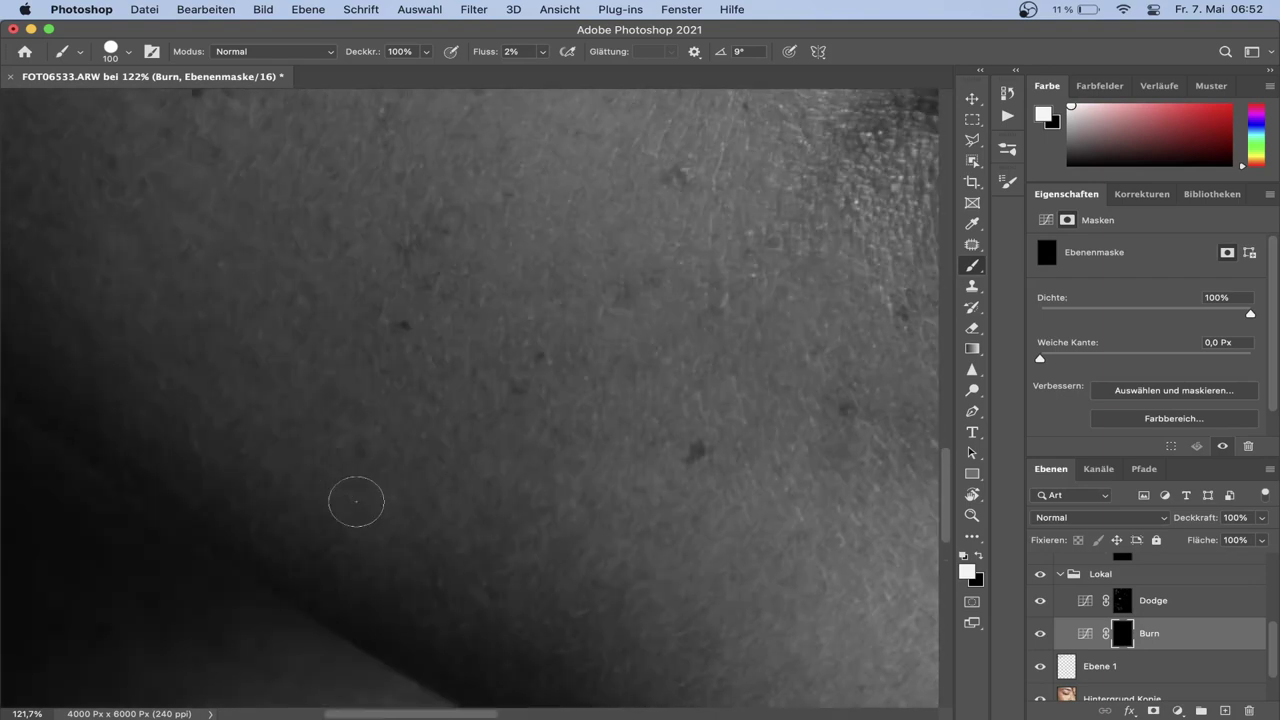
{"action": "left_click_drag", "start_coordinate": [432, 479], "coordinate": [474, 517]}
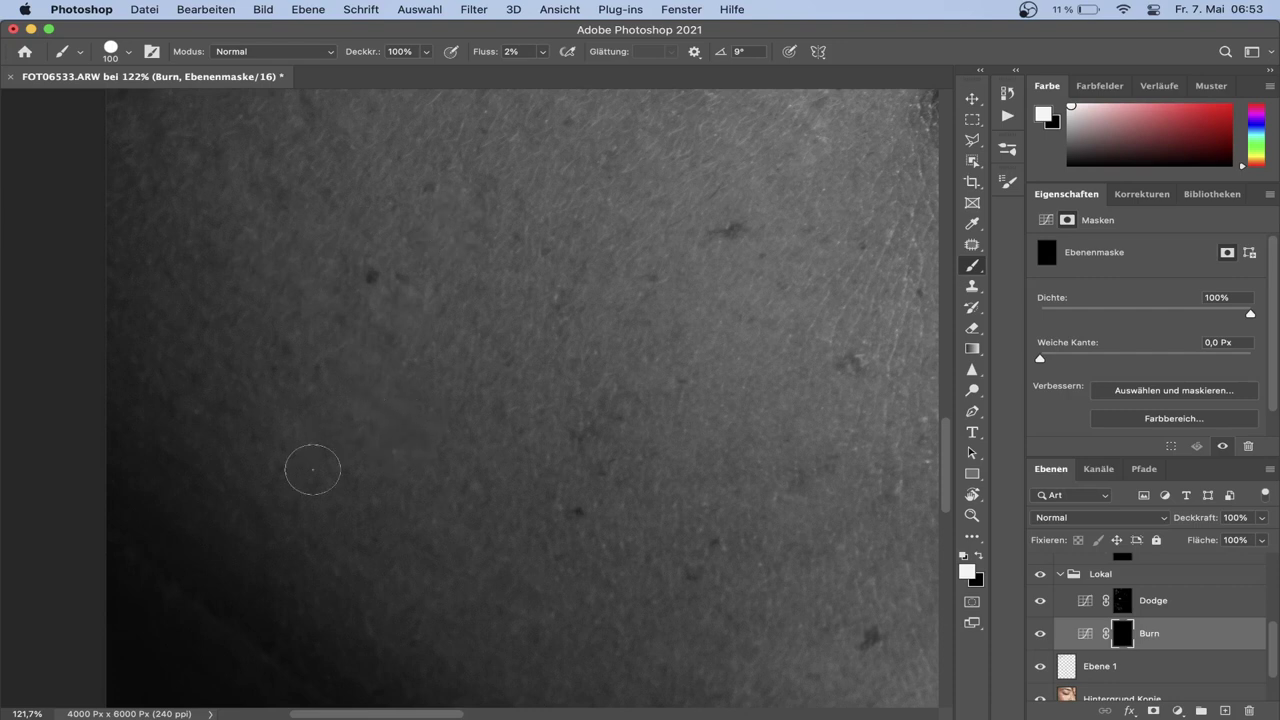
{"action": "scroll", "coordinate": [497, 474], "scroll_direction": "right", "scroll_amount": 10}
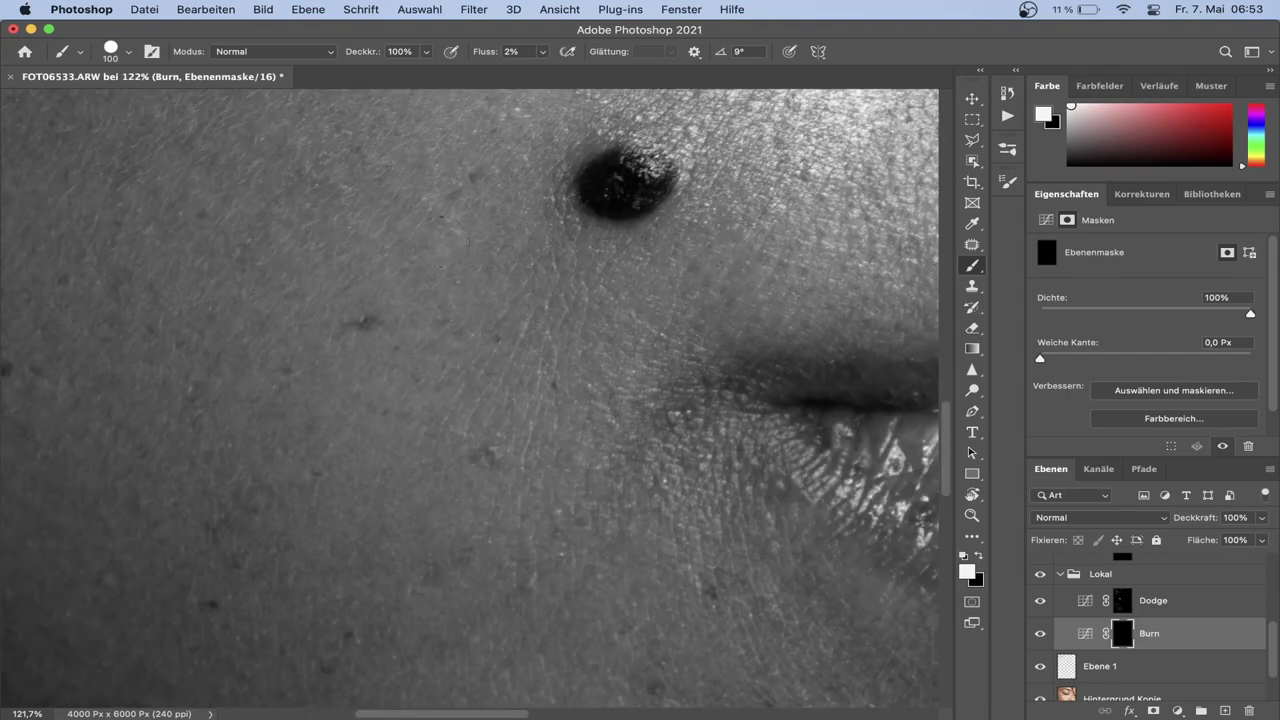
{"action": "left_click_drag", "start_coordinate": [469, 354], "coordinate": [480, 171]}
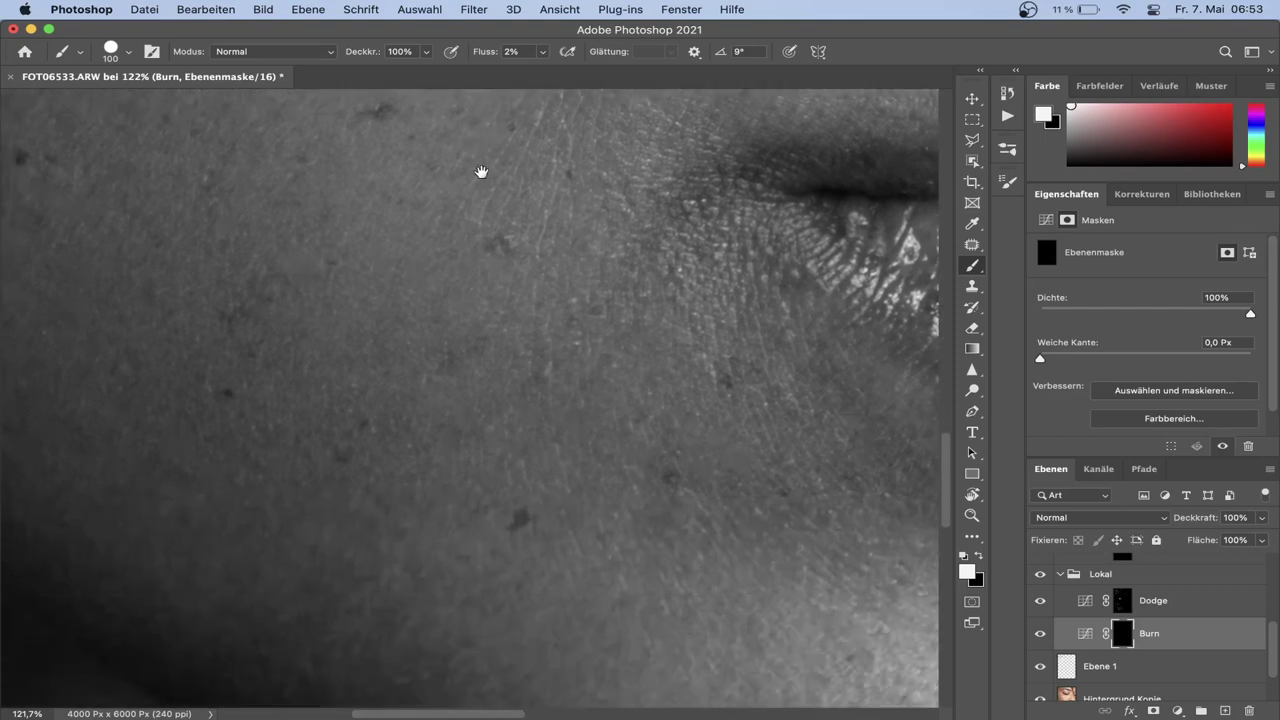
{"action": "scroll", "coordinate": [495, 400], "scroll_direction": "up", "scroll_amount": 5}
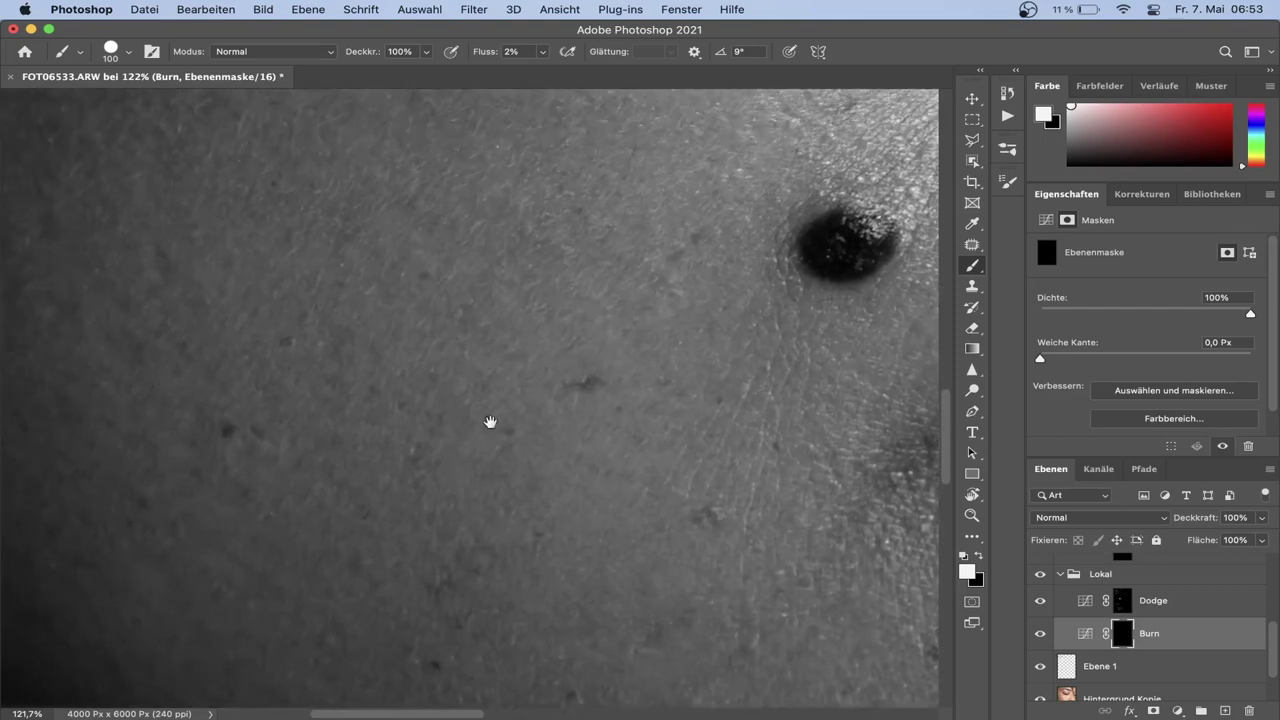
{"action": "scroll", "coordinate": [491, 423], "scroll_direction": "left", "scroll_amount": 5}
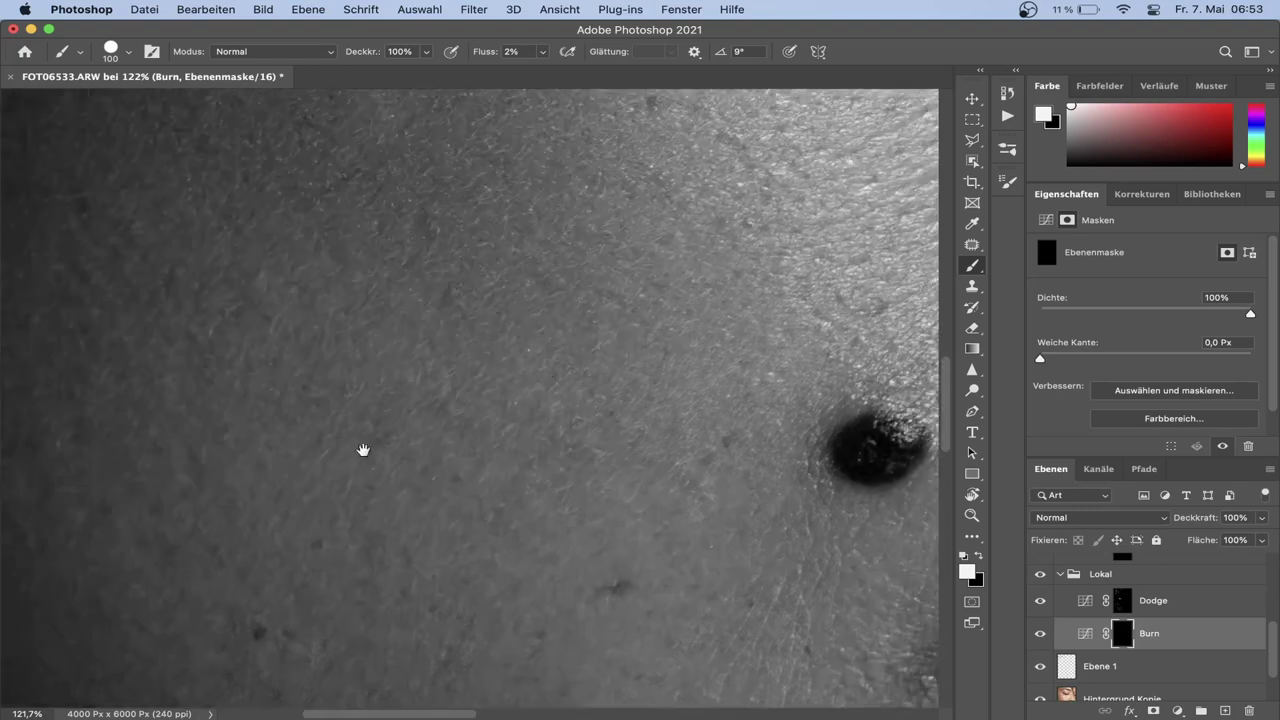
{"action": "scroll", "coordinate": [363, 451], "scroll_direction": "up", "scroll_amount": 3}
{"action": "scroll", "coordinate": [326, 471], "scroll_direction": "right", "scroll_amount": 2}
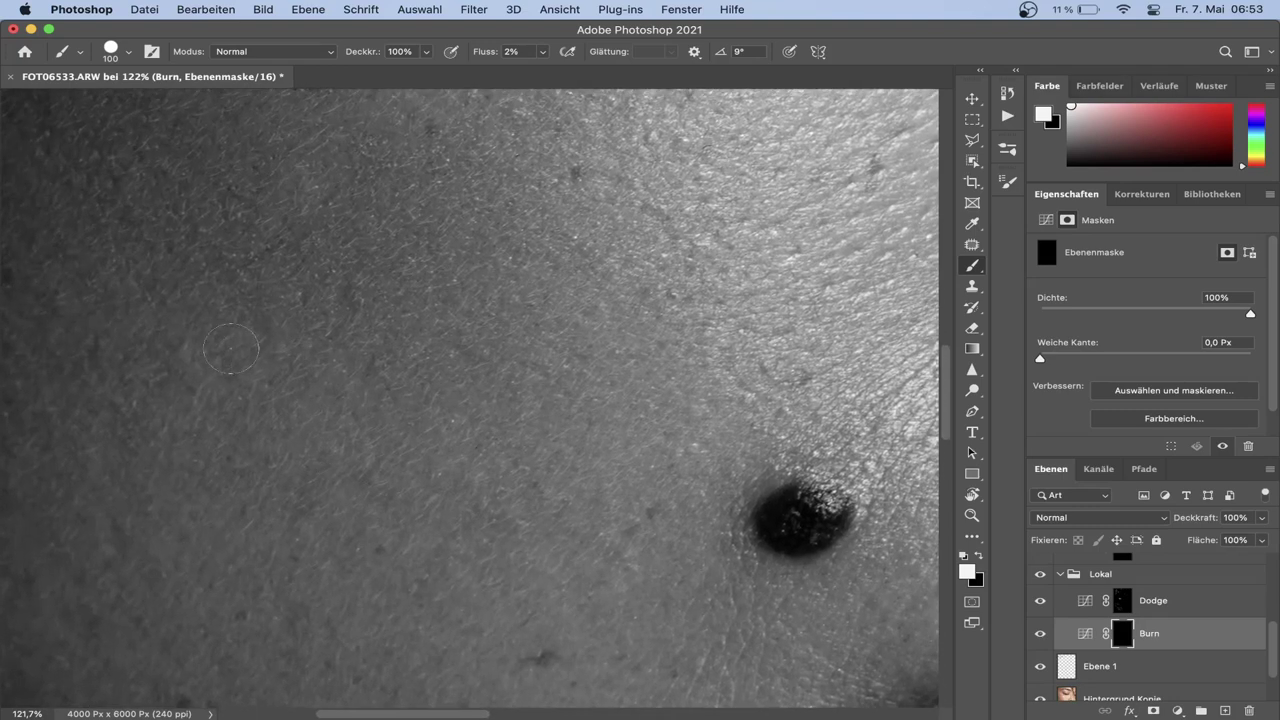
Return to the Dodge mask and lighten small dark spots near the lip corner
{"action": "left_click", "coordinate": [1121, 605]}
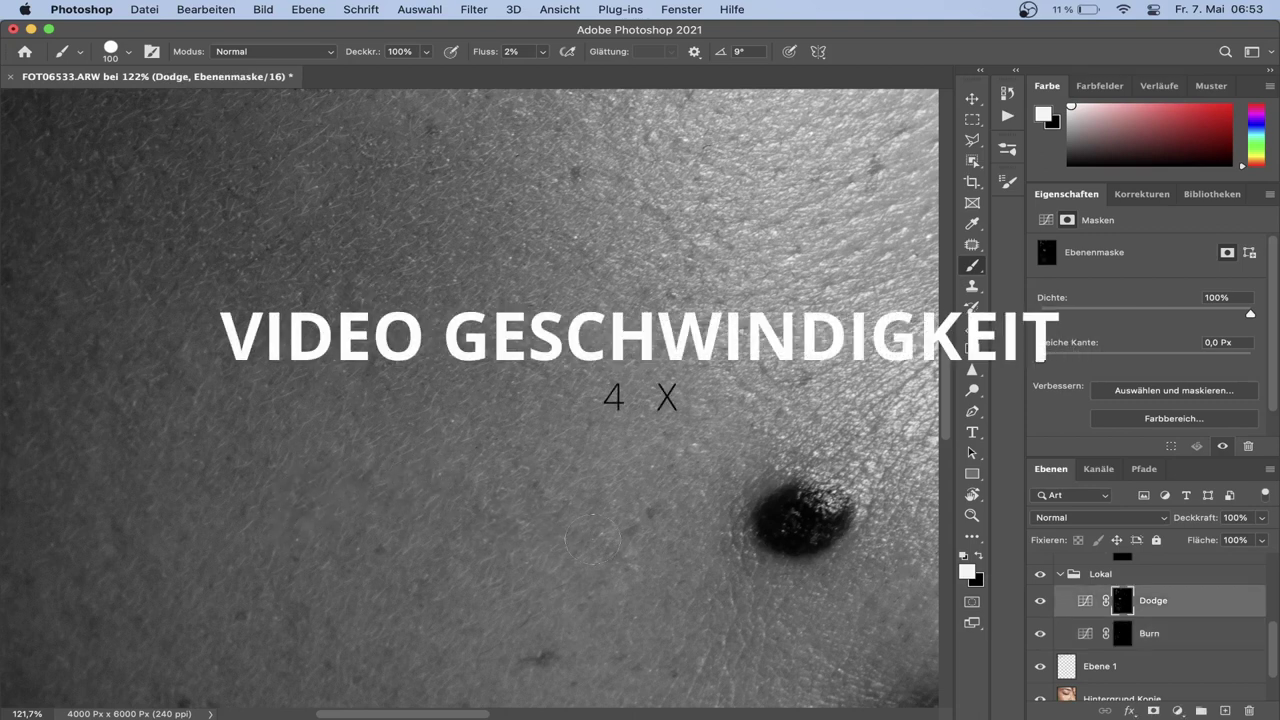
{"action": "scroll", "coordinate": [610, 508], "scroll_direction": "down", "scroll_amount": 5}
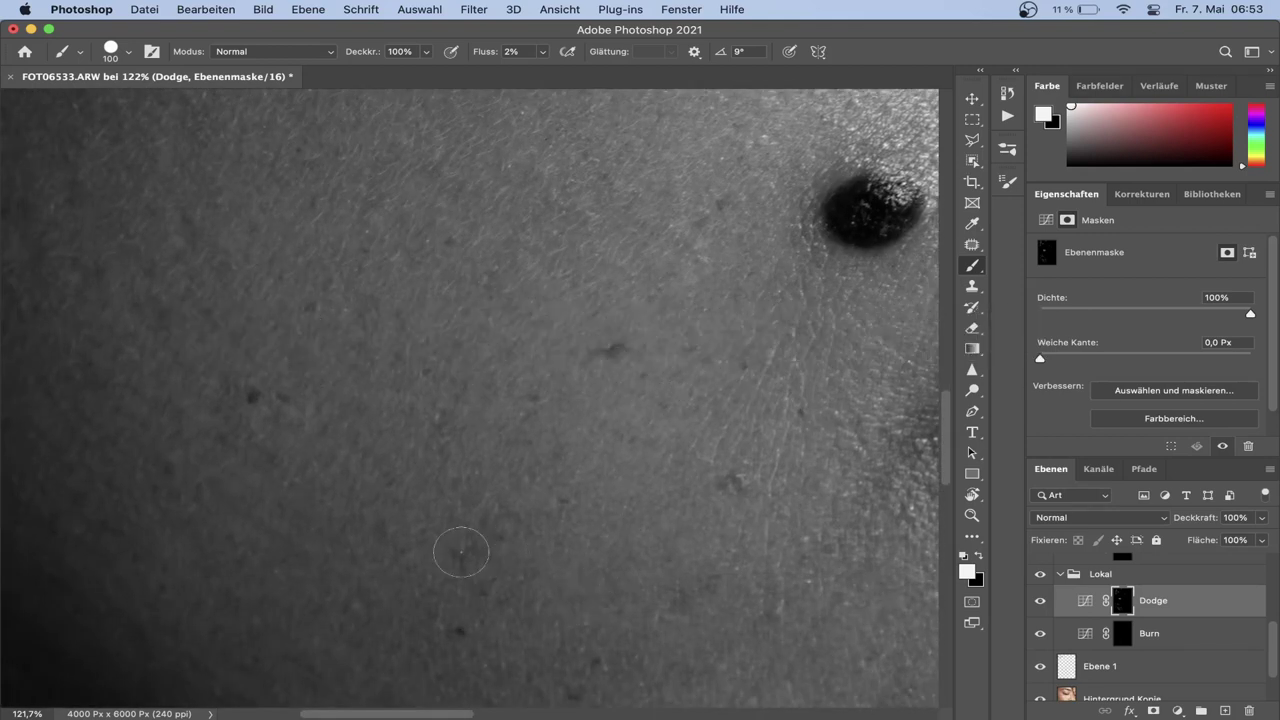
{"action": "scroll", "coordinate": [583, 563], "scroll_direction": "down", "scroll_amount": 5}
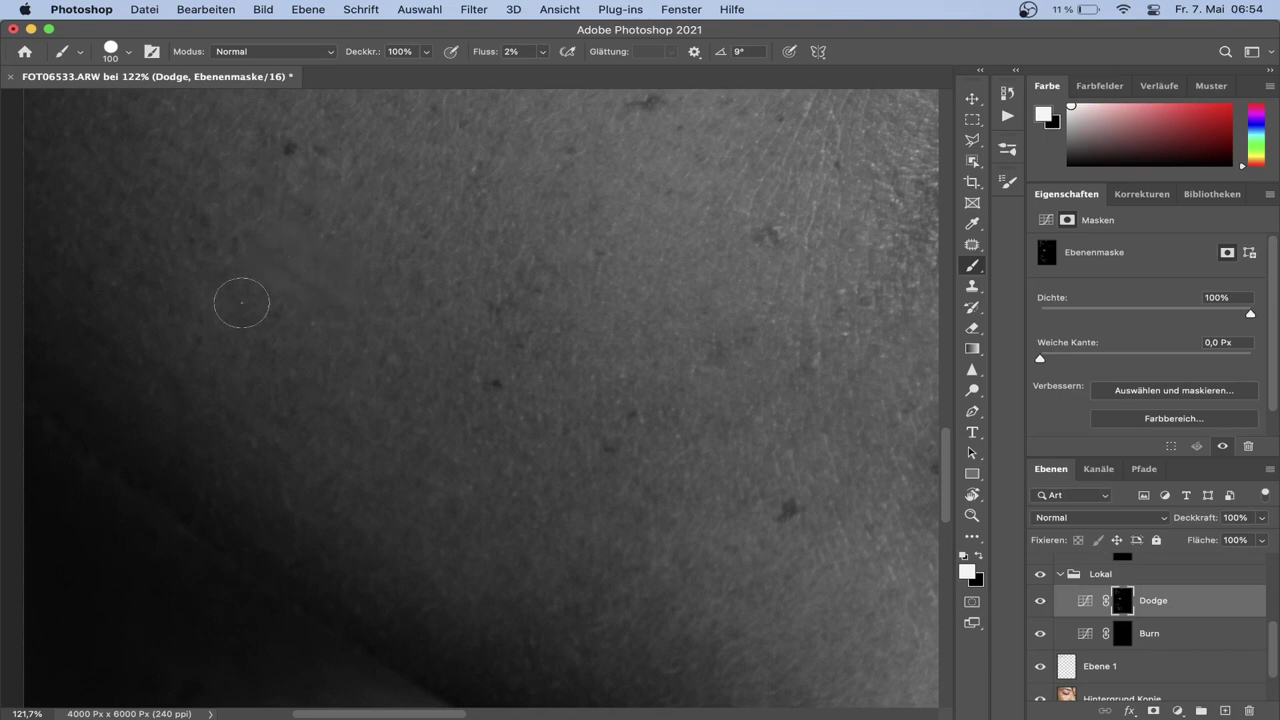
{"action": "scroll", "coordinate": [450, 440], "scroll_direction": "down", "scroll_amount": 3}
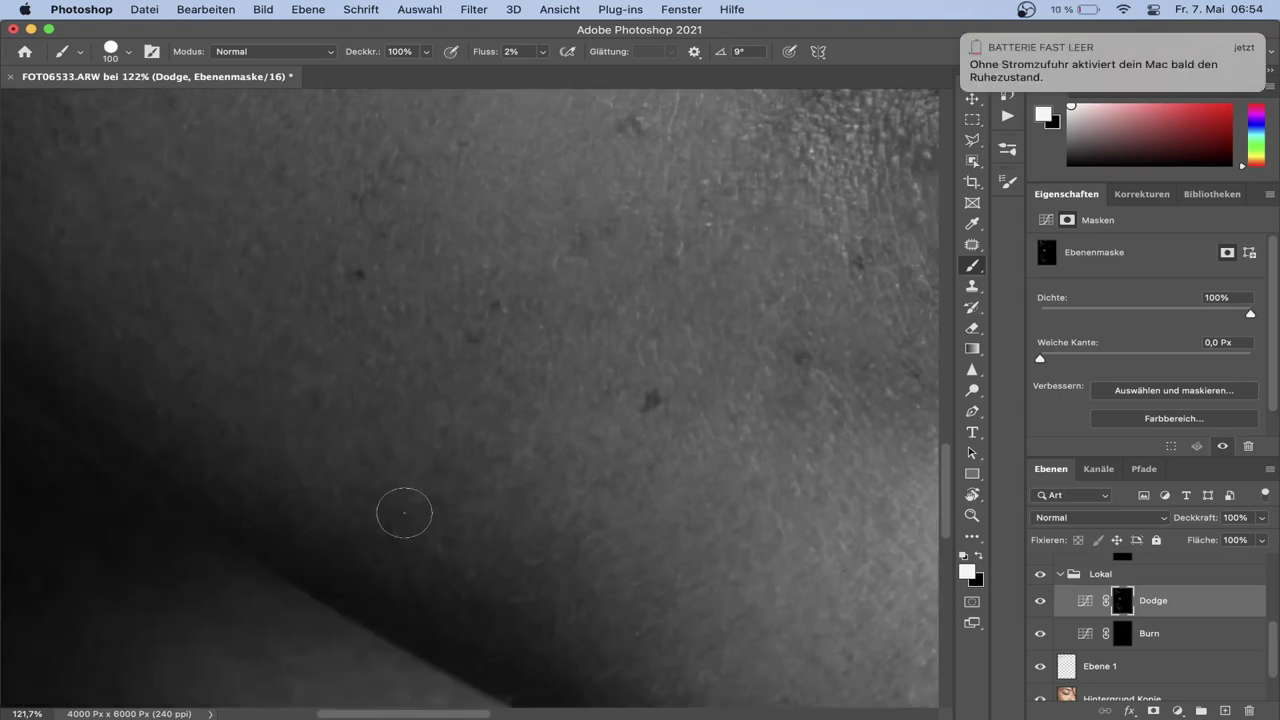
{"action": "scroll", "coordinate": [400, 440], "scroll_direction": "right", "scroll_amount": 3}
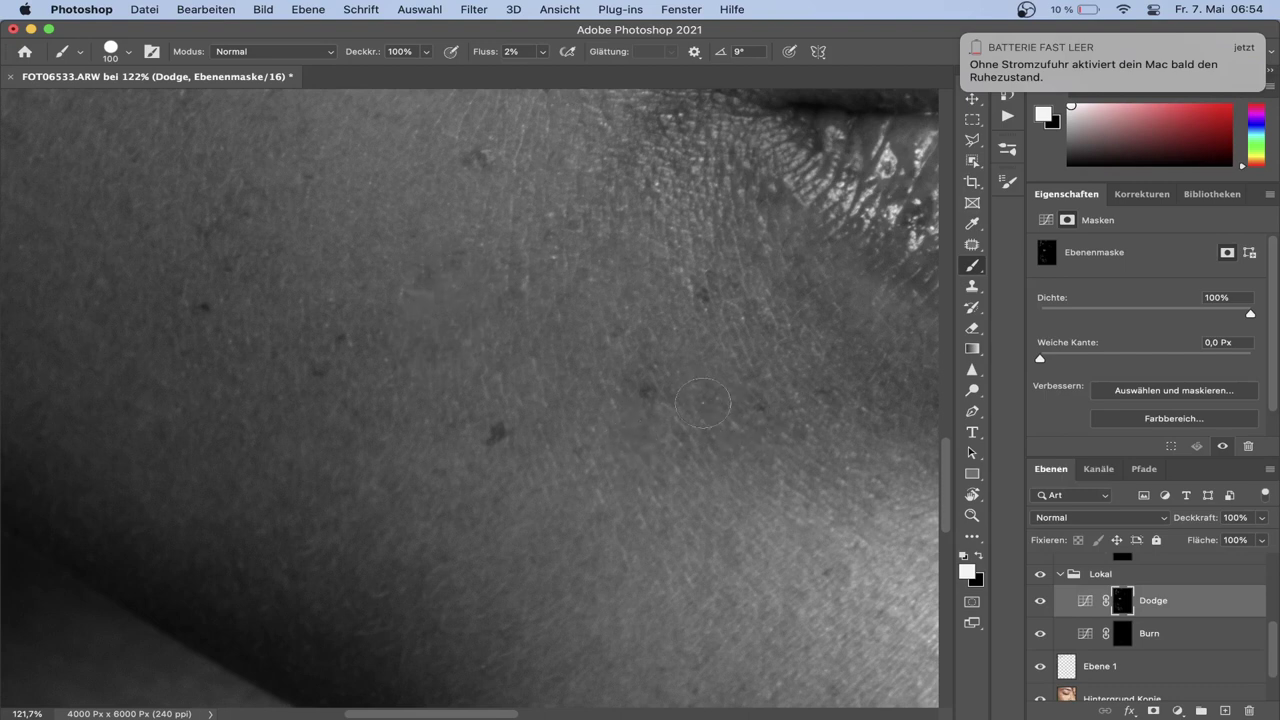
{"action": "scroll", "coordinate": [798, 372], "scroll_direction": "right", "scroll_amount": 5}
{"action": "scroll", "coordinate": [798, 372], "scroll_direction": "up", "scroll_amount": 2}
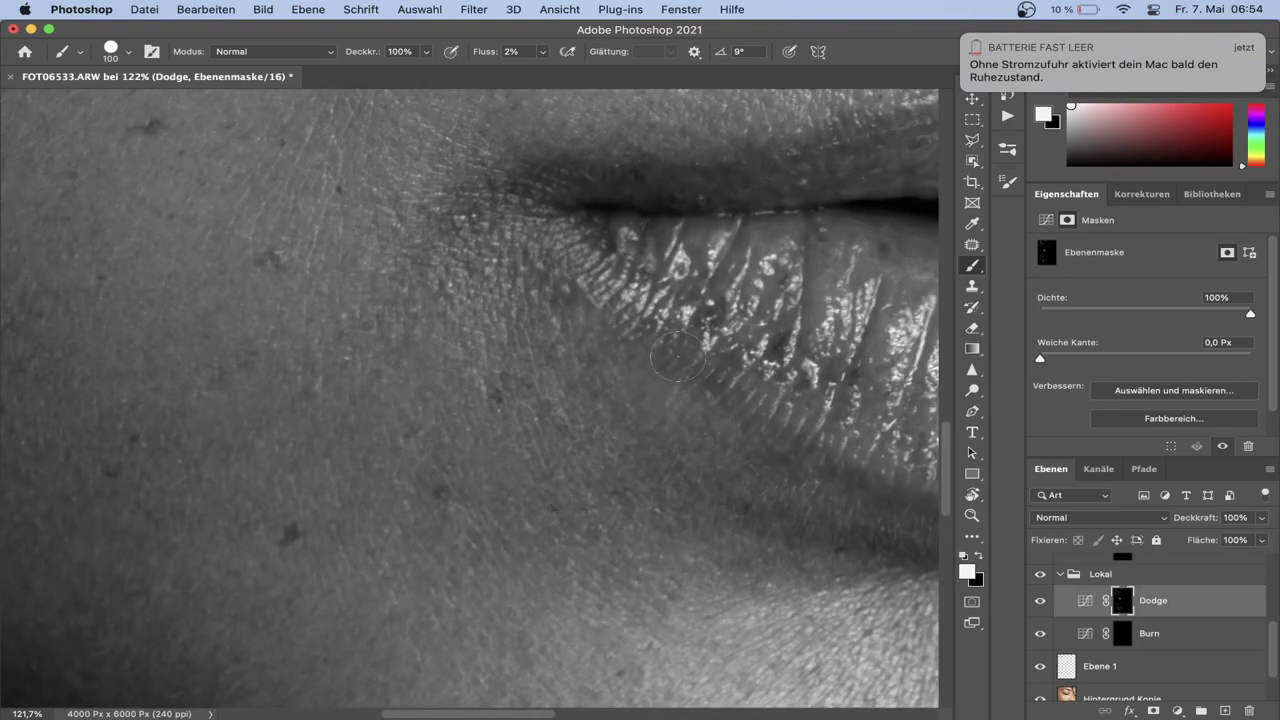
{"action": "scroll", "coordinate": [528, 462], "scroll_direction": "down", "scroll_amount": 2}
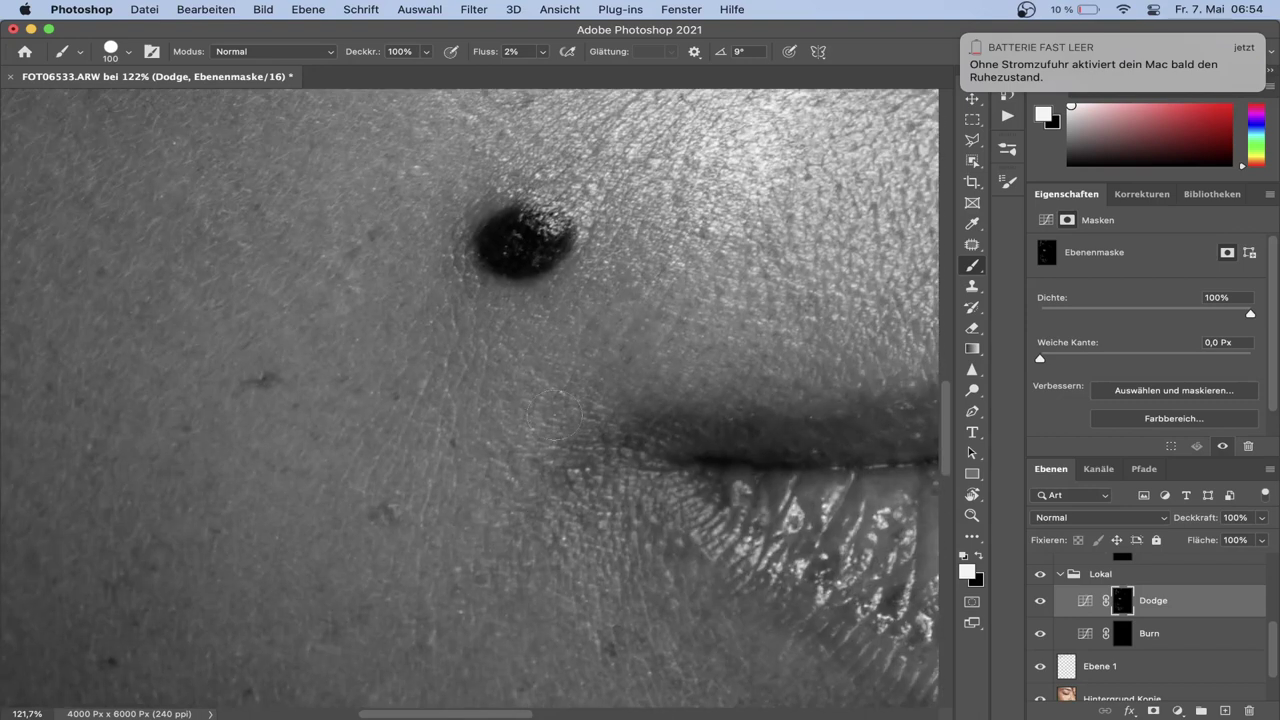
{"action": "scroll", "coordinate": [528, 462], "scroll_direction": "down", "scroll_amount": 3}
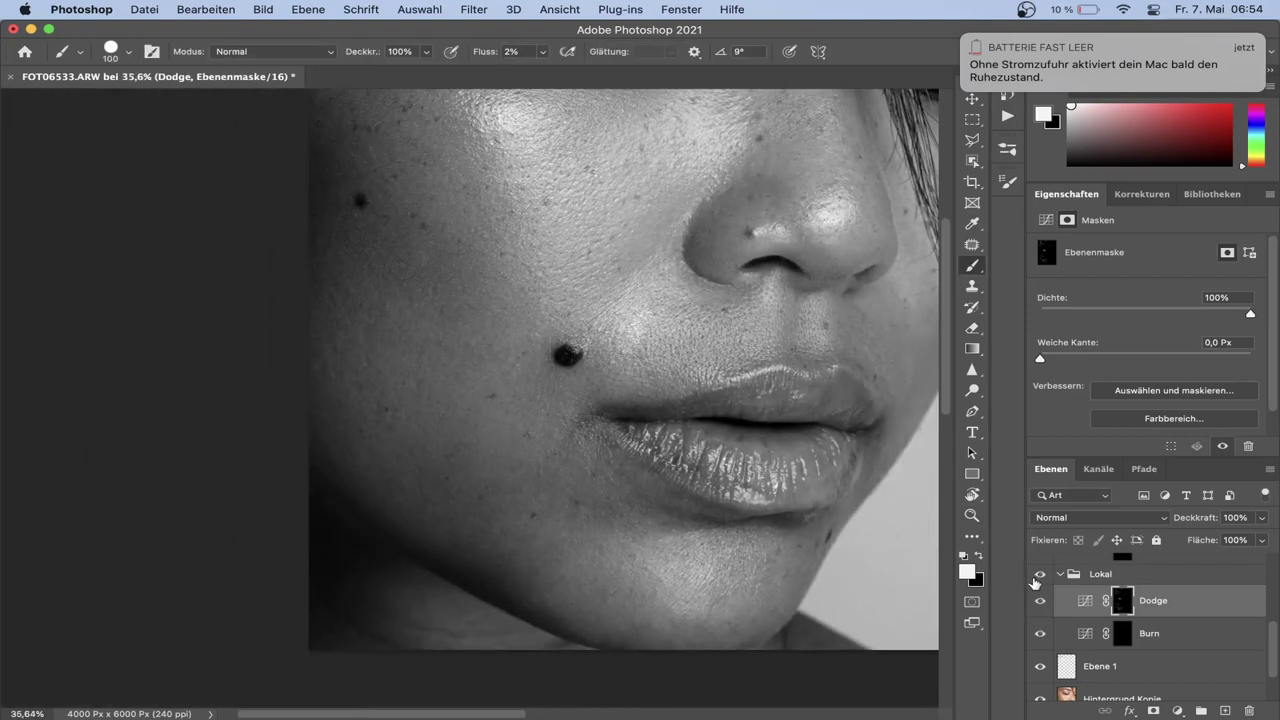
Zoom in around the mole and lighten darker patches on the lower cheek on the Dodge mask
{"action": "left_click_drag", "start_coordinate": [431, 265], "coordinate": [504, 280]}
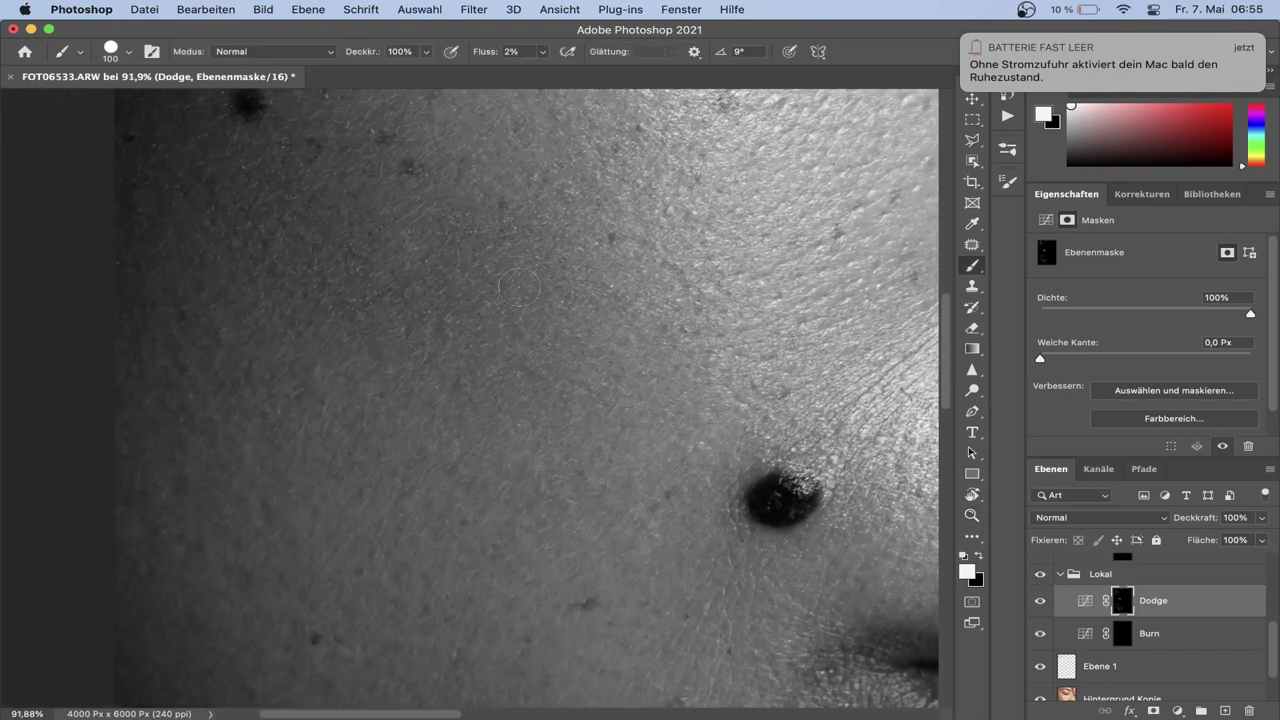
{"action": "key", "text": "alt+bracketleft"}
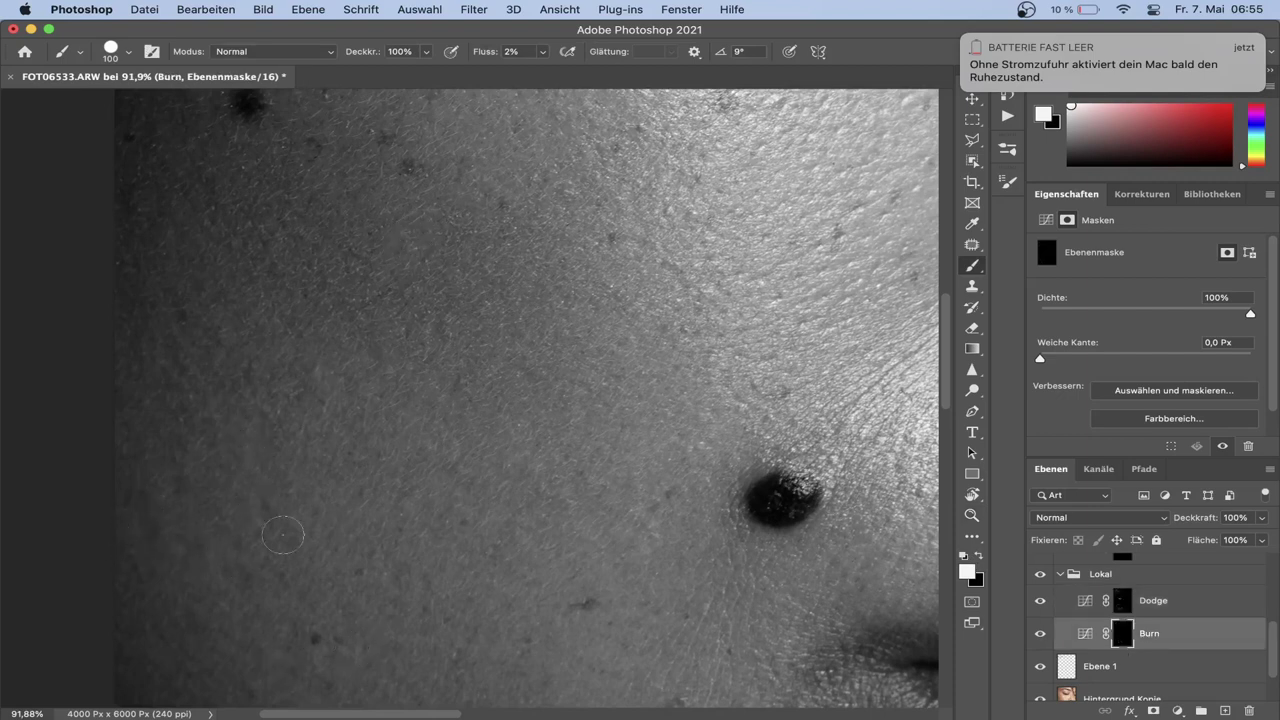
{"action": "key", "text": "alt+bracketright"}
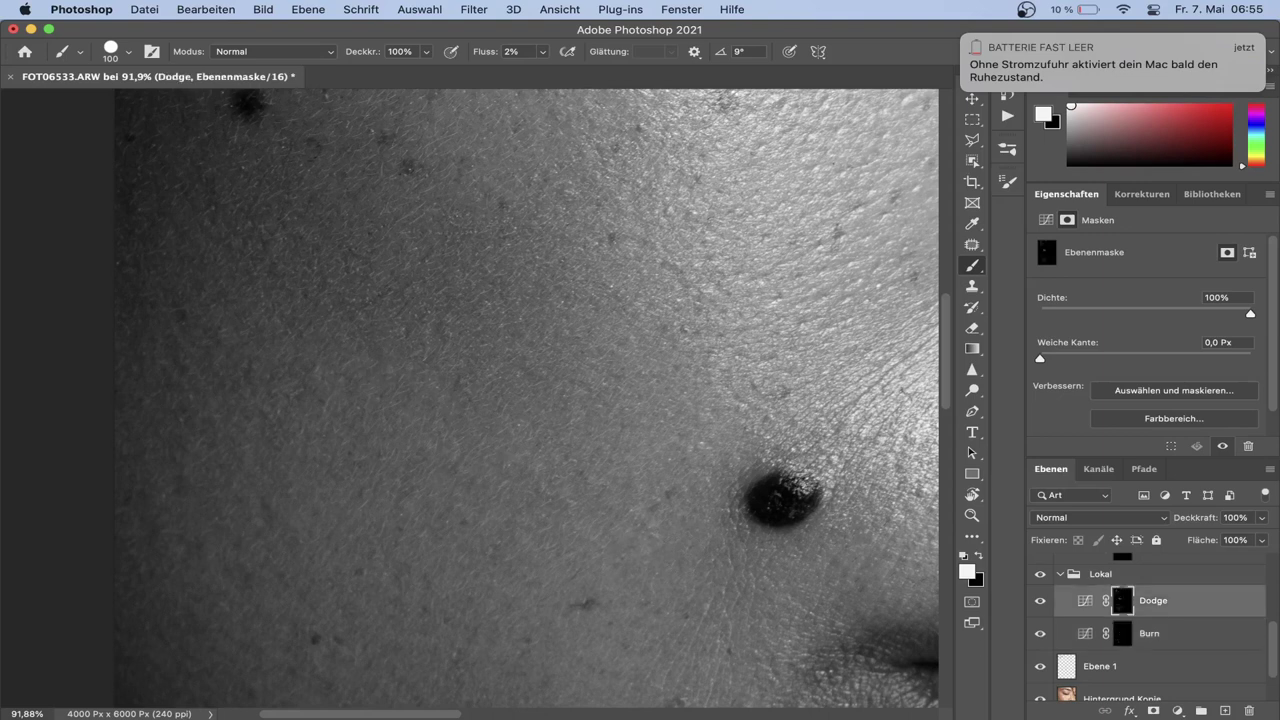
{"action": "mouse_move", "coordinate": [235, 566]}
{"action": "left_mouse_down"}
{"action": "mouse_move", "coordinate": [266, 517]}
{"action": "mouse_move", "coordinate": [171, 477]}
{"action": "mouse_move", "coordinate": [305, 430]}
{"action": "mouse_move", "coordinate": [354, 436]}
{"action": "mouse_move", "coordinate": [171, 343]}
{"action": "mouse_move", "coordinate": [171, 309]}
{"action": "mouse_move", "coordinate": [163, 371]}
{"action": "mouse_move", "coordinate": [320, 594]}
{"action": "mouse_move", "coordinate": [406, 471]}
{"action": "mouse_move", "coordinate": [277, 487]}
{"action": "left_mouse_up"}
{"action": "scroll", "coordinate": [277, 487], "scroll_direction": "down", "scroll_amount": 5}
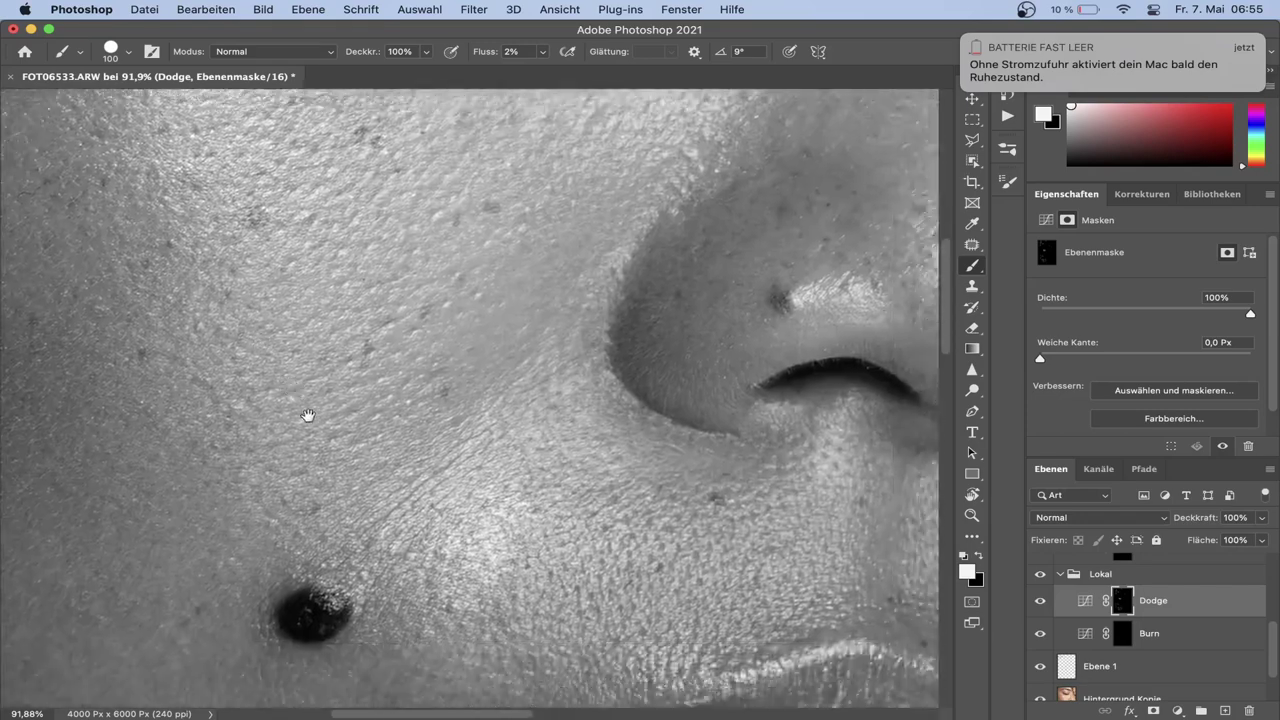
{"action": "scroll", "coordinate": [306, 420], "scroll_direction": "down", "scroll_amount": 3}
{"action": "scroll", "coordinate": [309, 366], "scroll_direction": "down", "scroll_amount": 3}
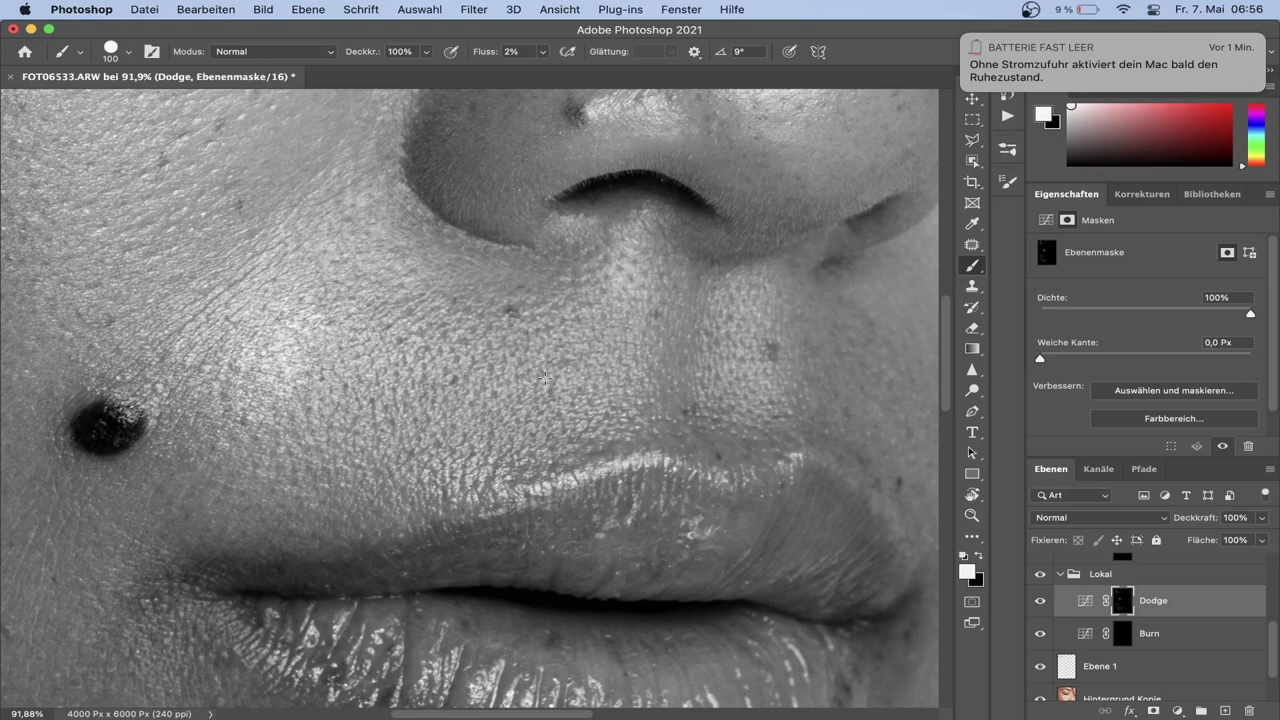
{"action": "scroll", "coordinate": [237, 417], "scroll_direction": "right", "scroll_amount": 5}
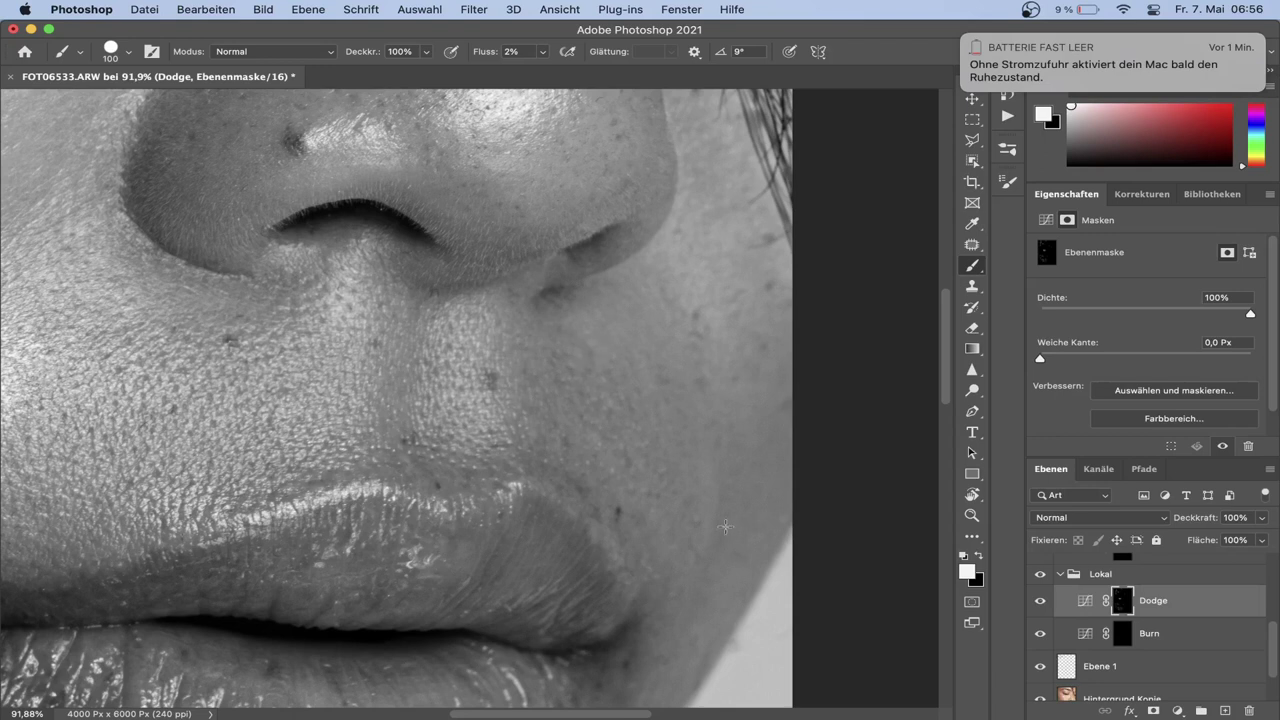
Burn bright spots beside the lips, switch back to Dodge, then zoom out to the whole face
{"action": "left_click", "coordinate": [1097, 641]}
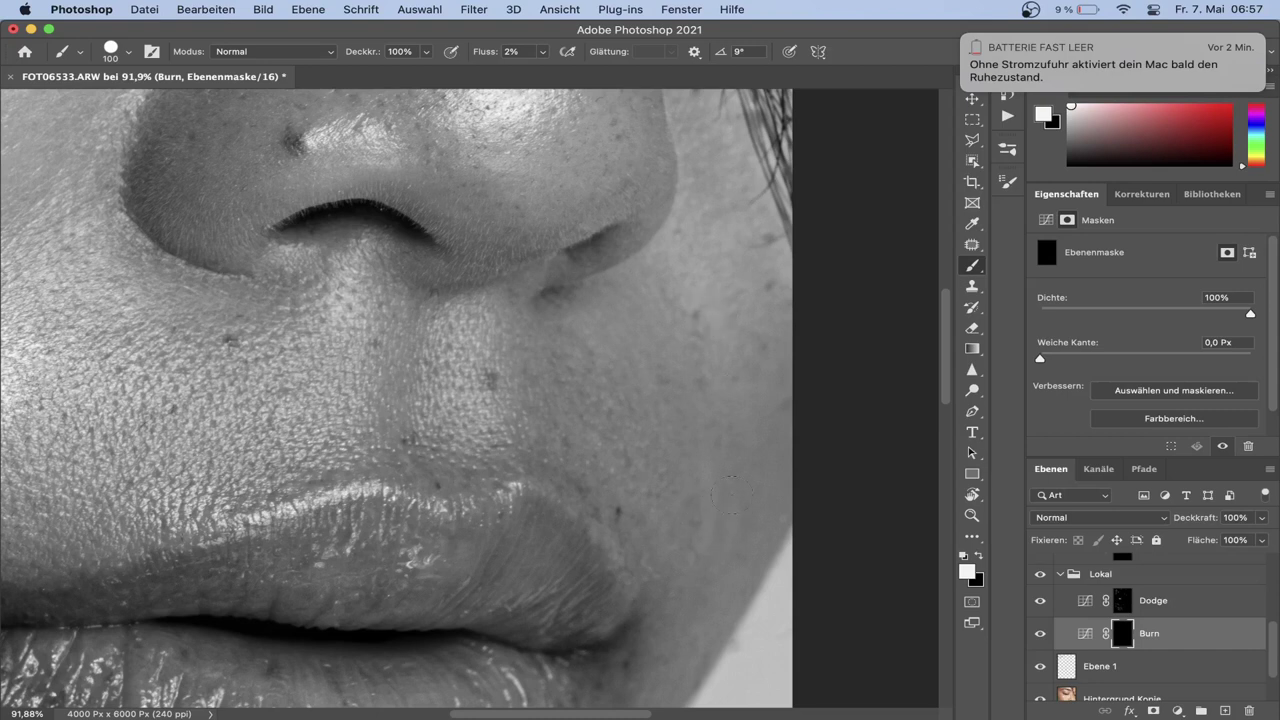
{"action": "left_click_drag", "start_coordinate": [677, 468], "coordinate": [737, 558]}
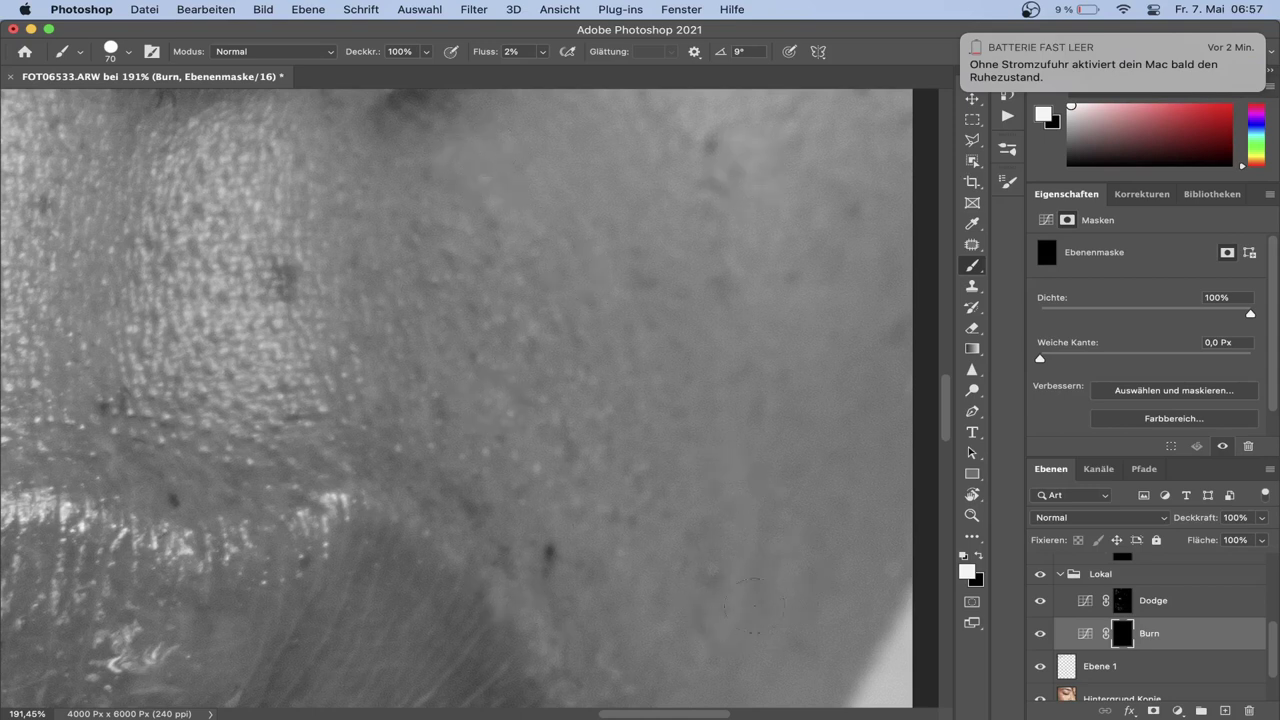
{"action": "key", "text": "alt+bracketright"}
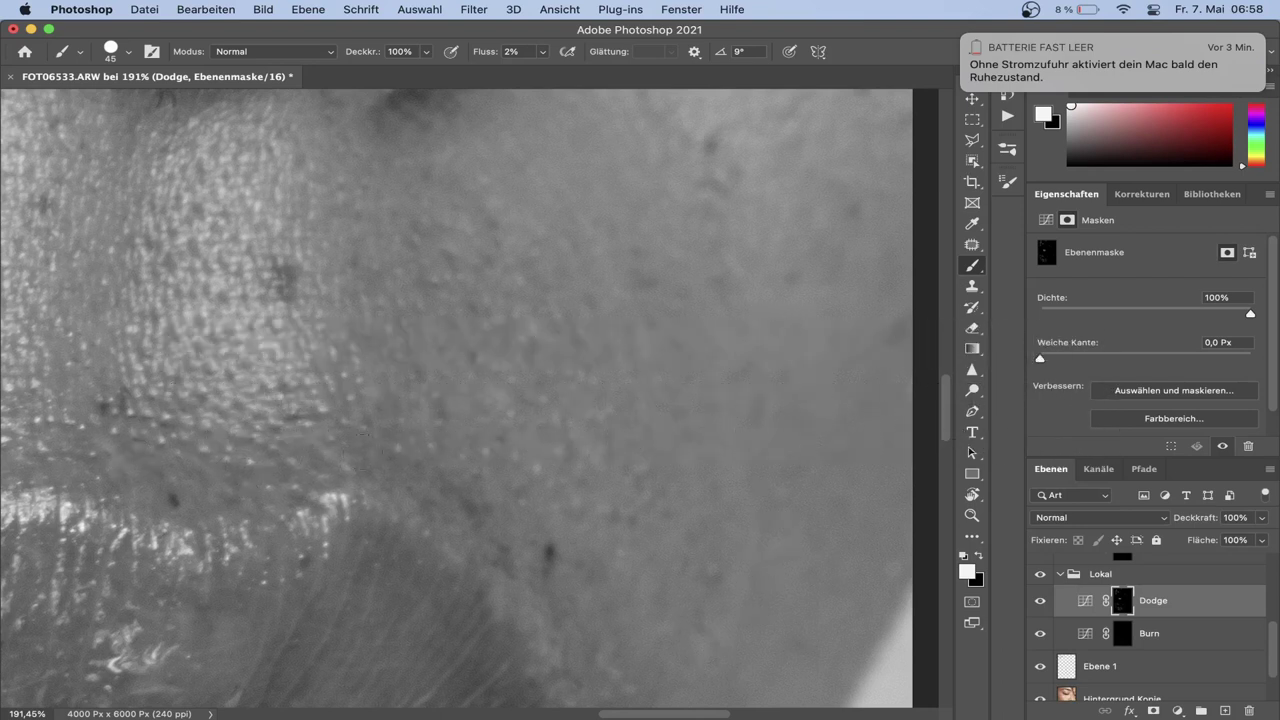
{"action": "scroll", "coordinate": [583, 391], "scroll_direction": "left", "scroll_amount": 10}
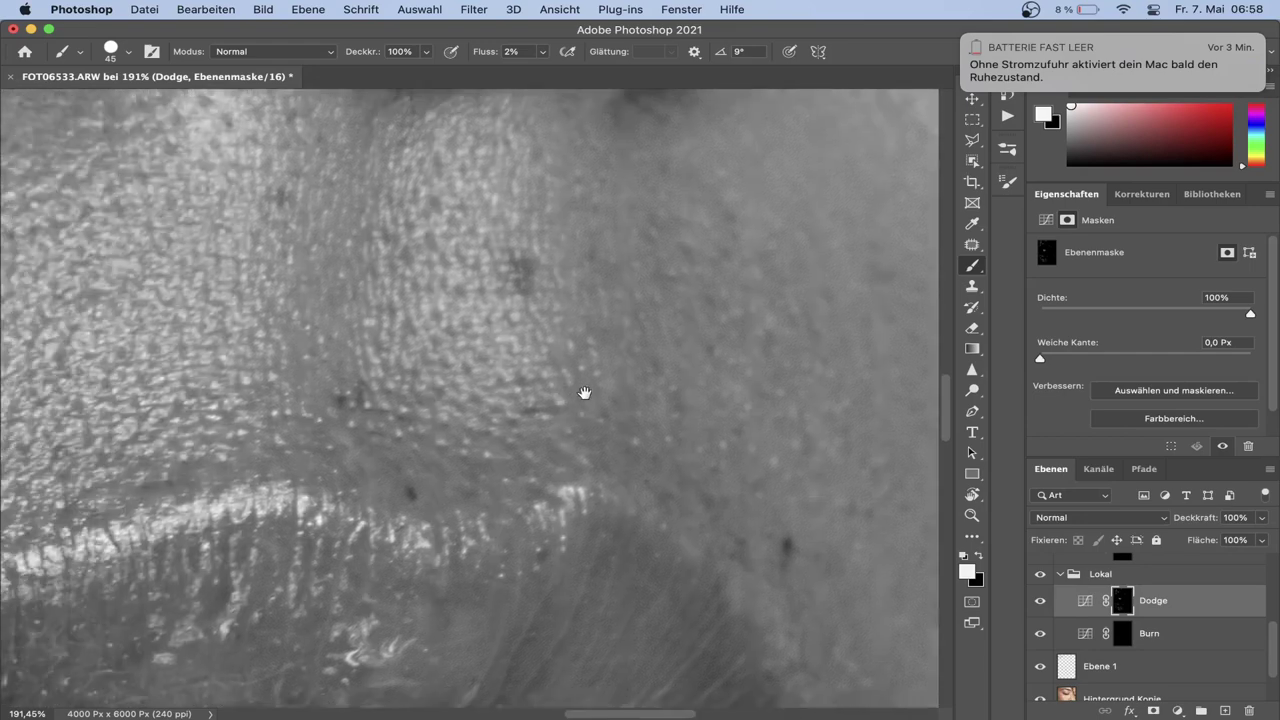
{"action": "key", "text": "z"}
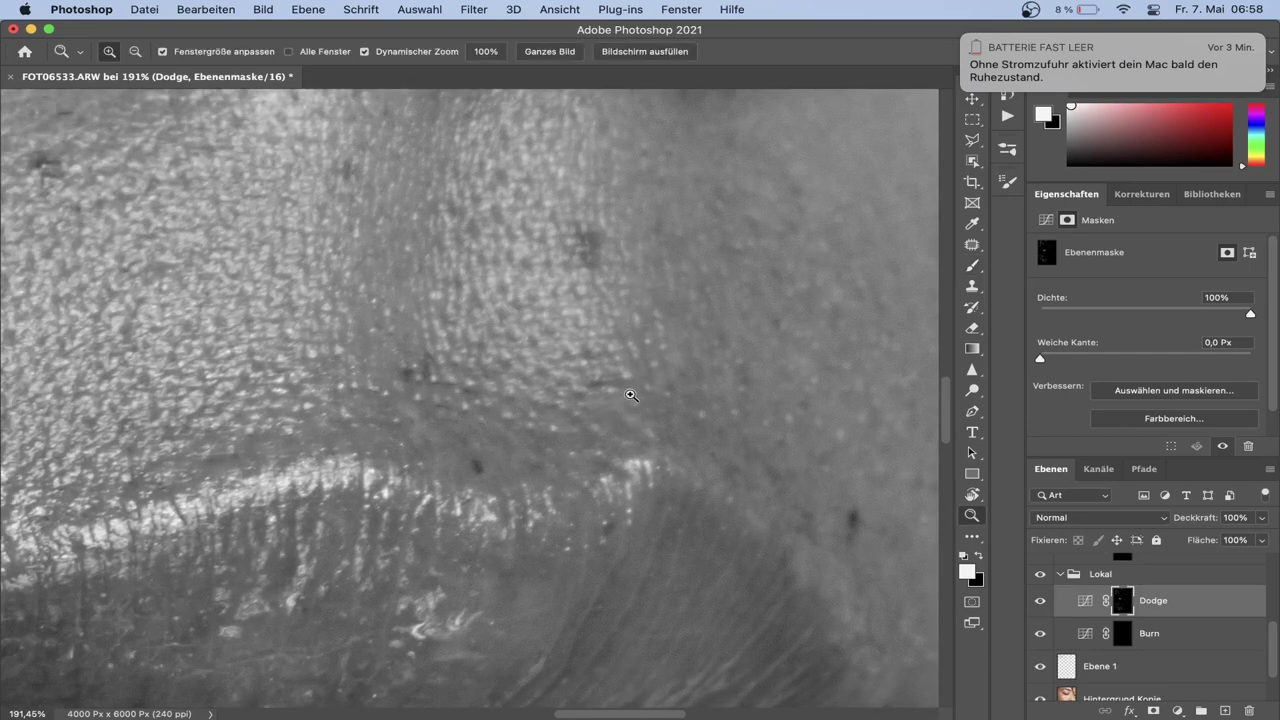
{"action": "left_click_drag", "start_coordinate": [629, 394], "coordinate": [491, 449]}
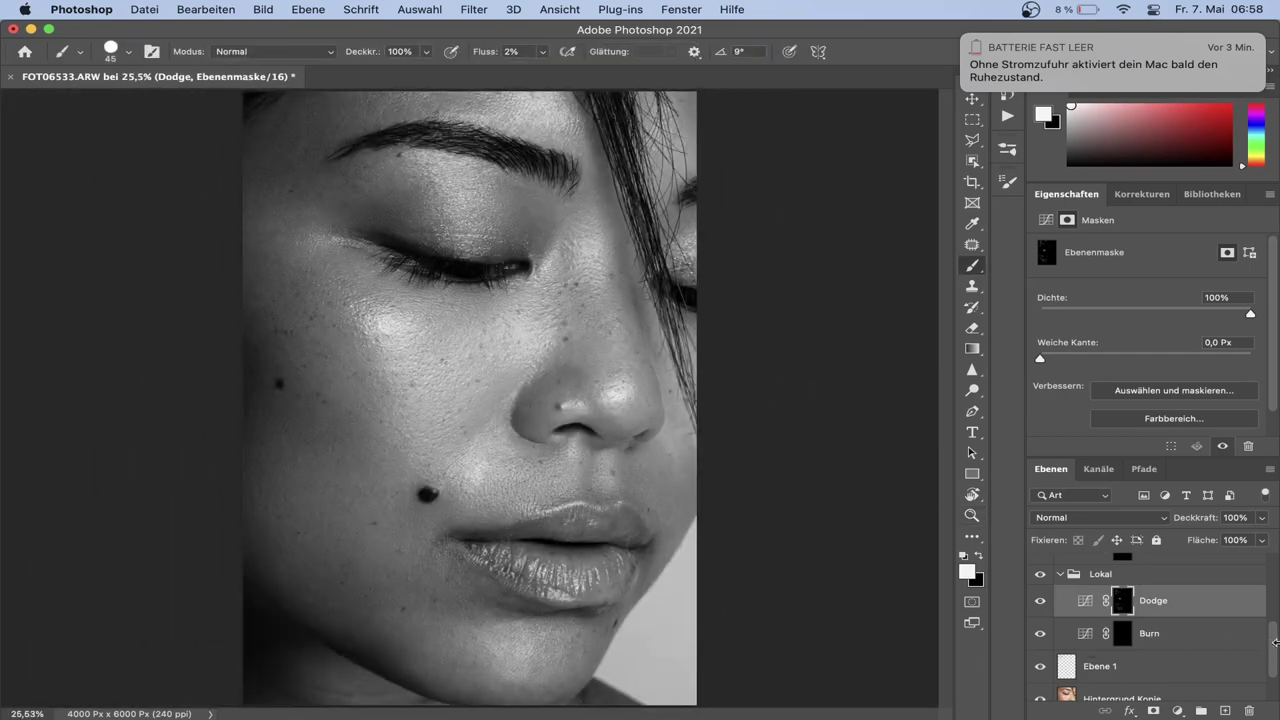
{"action": "scroll", "coordinate": [1150, 650], "scroll_direction": "down", "scroll_amount": 2}
{"action": "left_click", "coordinate": [1043, 688], "text": "alt"}
{"action": "left_click", "coordinate": [1043, 688], "text": "alt"}
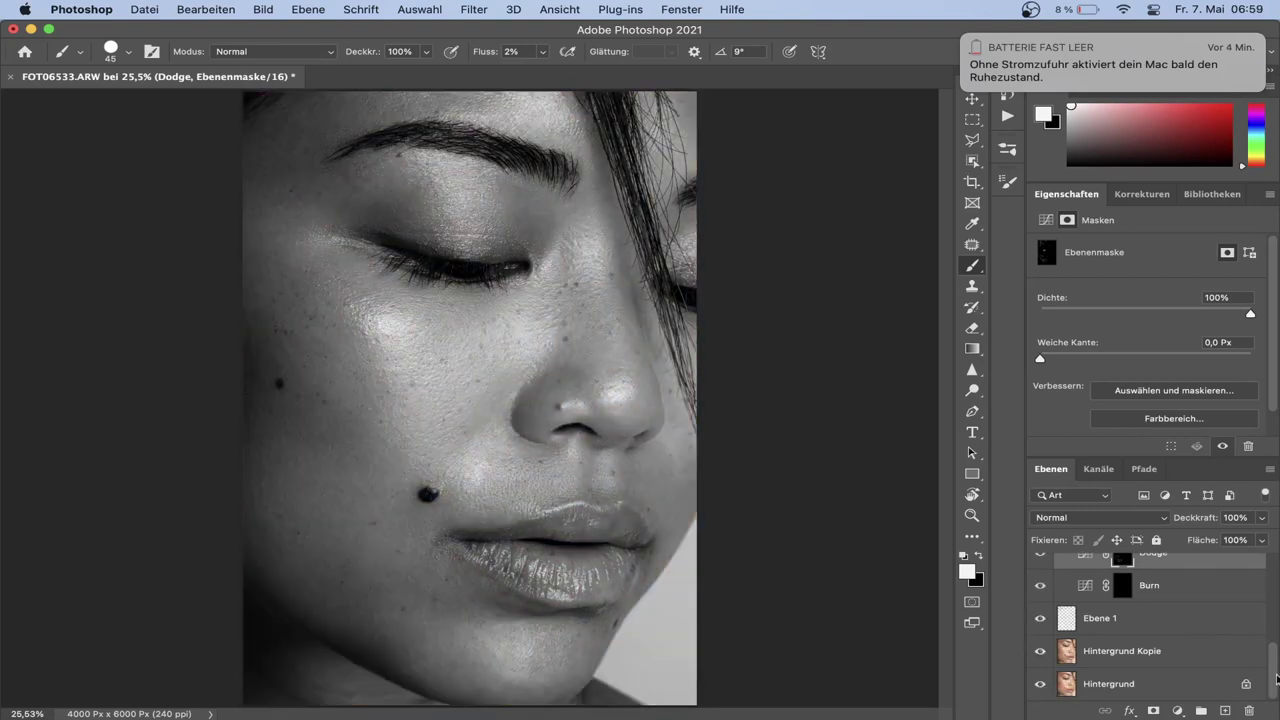
{"action": "scroll", "coordinate": [1043, 630], "scroll_direction": "up", "scroll_amount": 2}
{"action": "left_click", "coordinate": [1040, 575]}
{"action": "left_click", "coordinate": [1040, 575]}
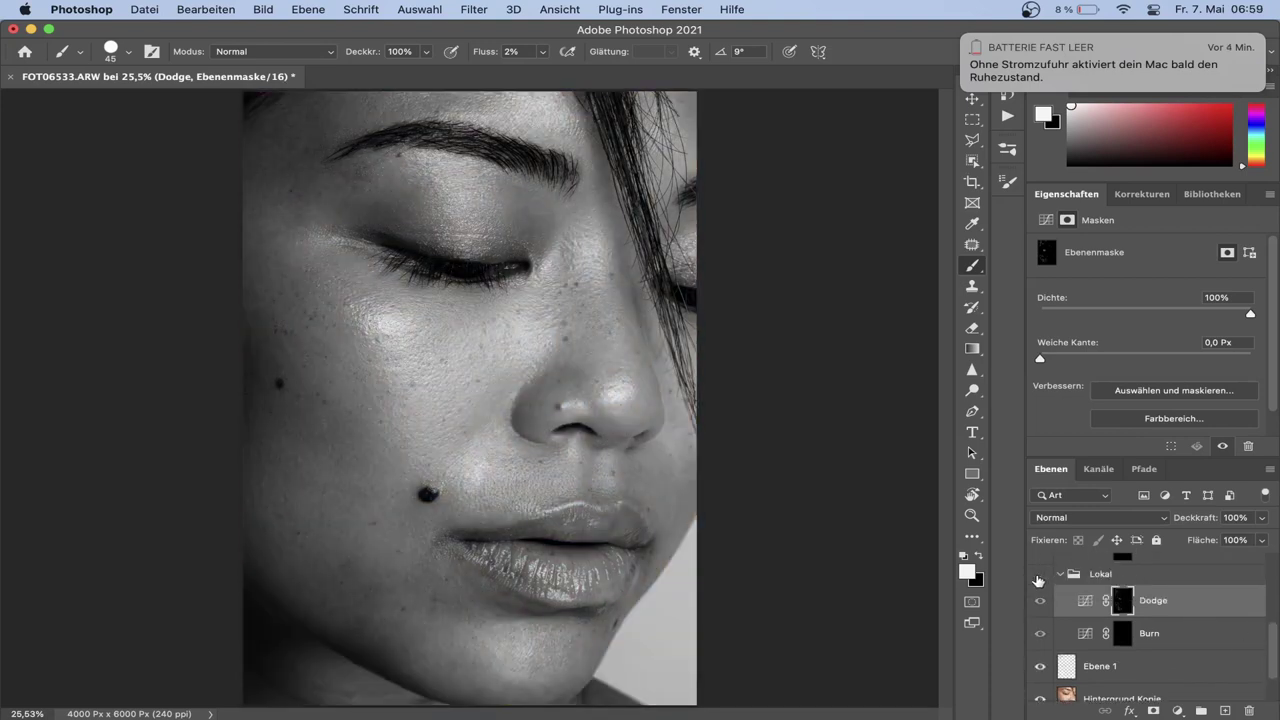
{"action": "left_click_drag", "start_coordinate": [1275, 651], "coordinate": [1274, 595]}
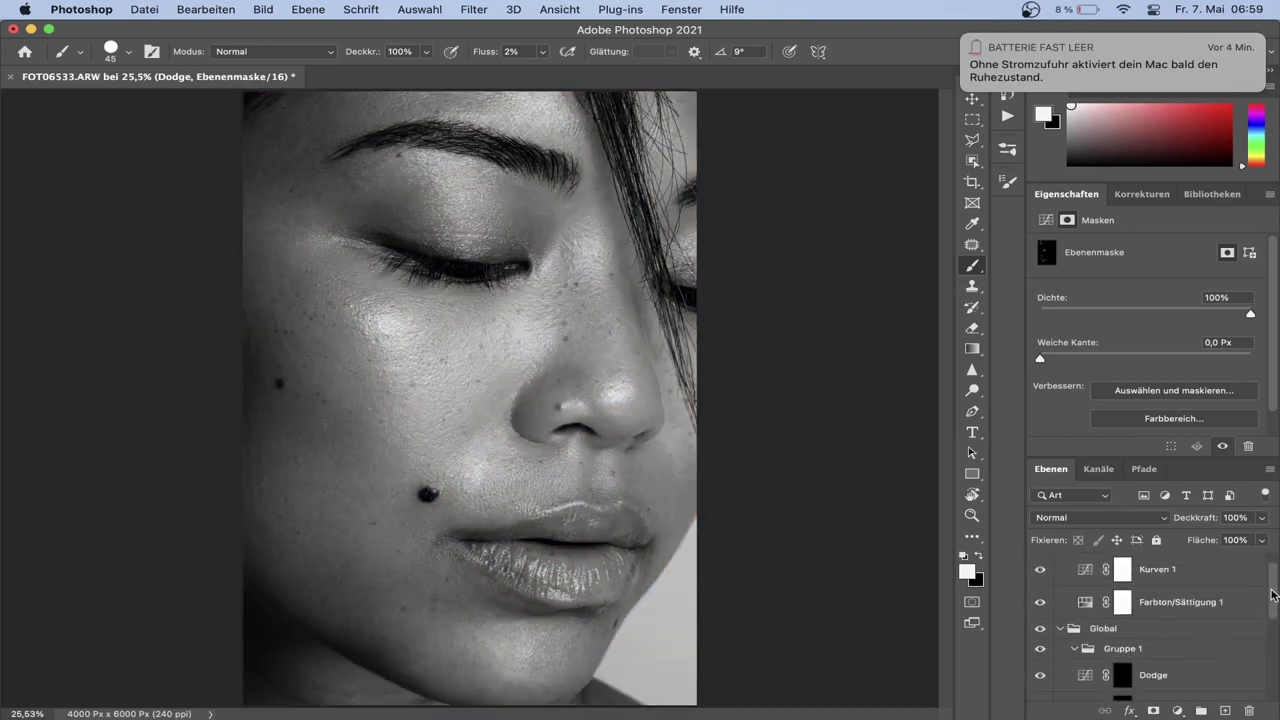
{"action": "left_click", "coordinate": [1050, 563]}
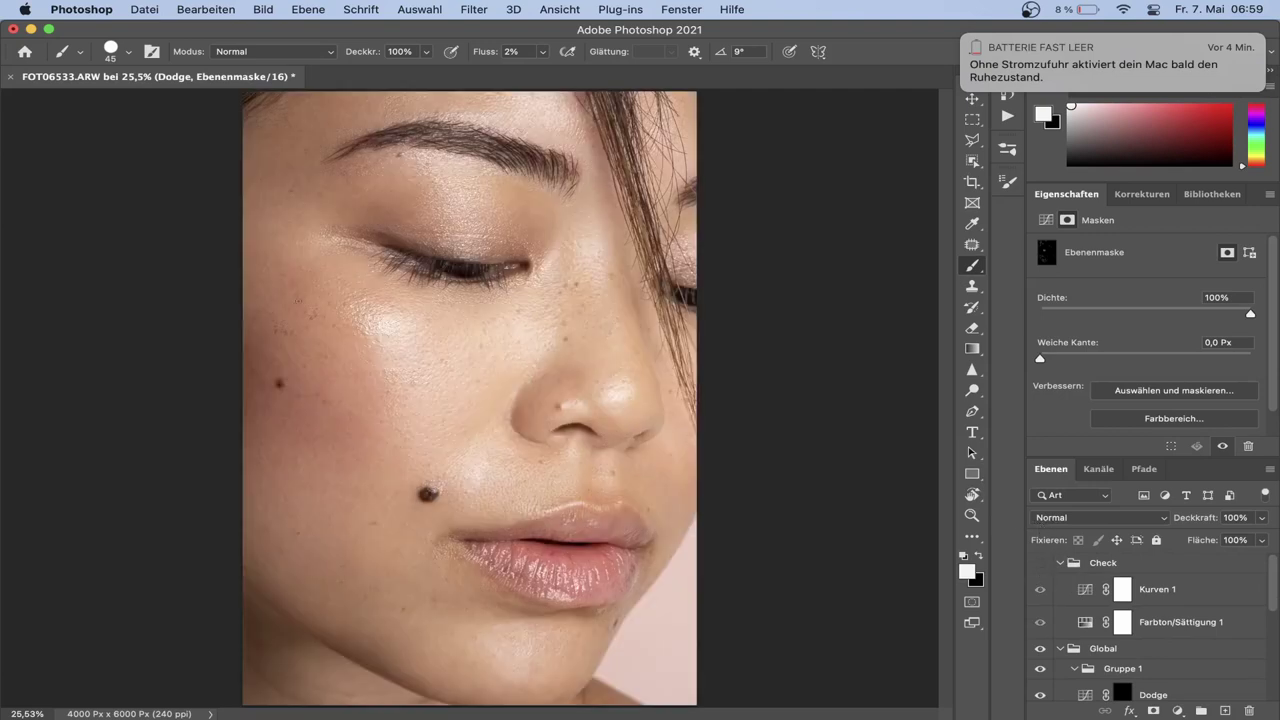
{"action": "left_click_drag", "start_coordinate": [271, 137], "coordinate": [349, 149]}
{"action": "mouse_move", "coordinate": [450, 180]}
{"action": "left_mouse_down"}
{"action": "mouse_move", "coordinate": [398, 410]}
{"action": "mouse_move", "coordinate": [384, 400]}
{"action": "left_mouse_up"}
{"action": "left_click", "coordinate": [1040, 563]}
With a size-100 brush, refine brow and eyelid on the Burn and Dodge masks, toggling the Lokal group to compare
{"action": "scroll", "coordinate": [1263, 645], "scroll_direction": "down", "scroll_amount": 1}
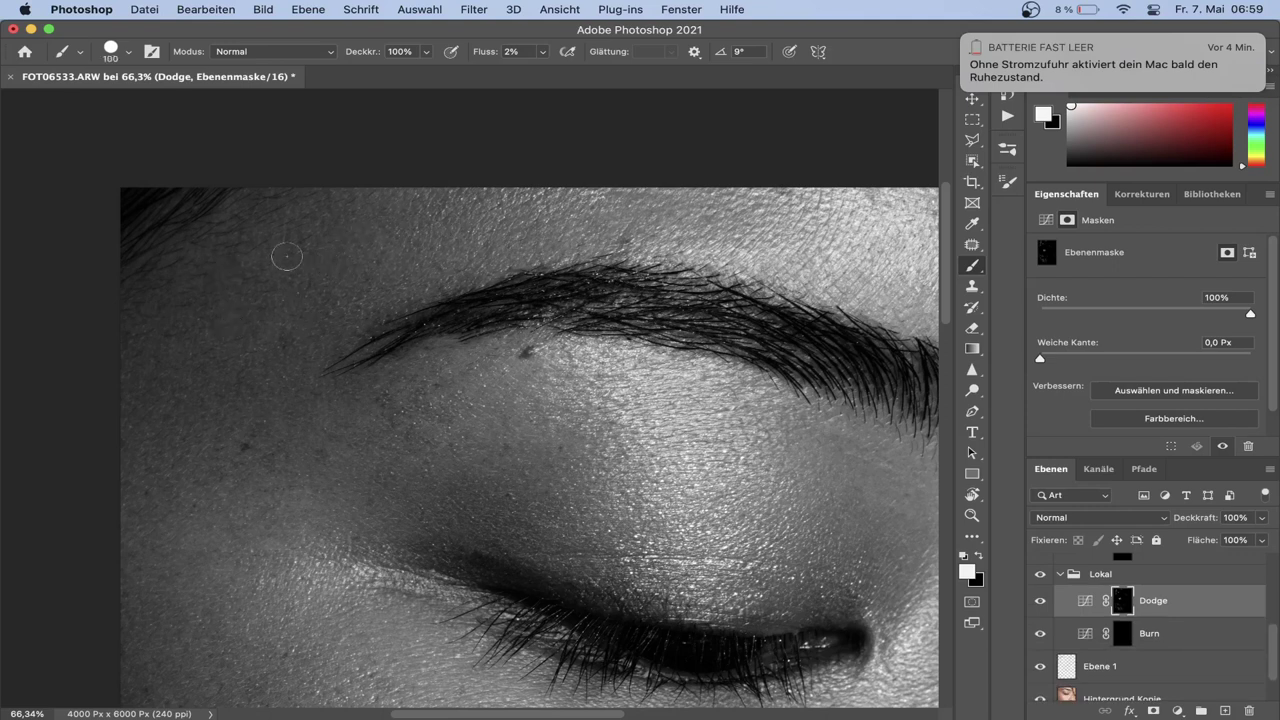
{"action": "key", "text": "bracketright"}
{"action": "key", "text": "bracketright"}
{"action": "left_click", "coordinate": [1127, 638]}
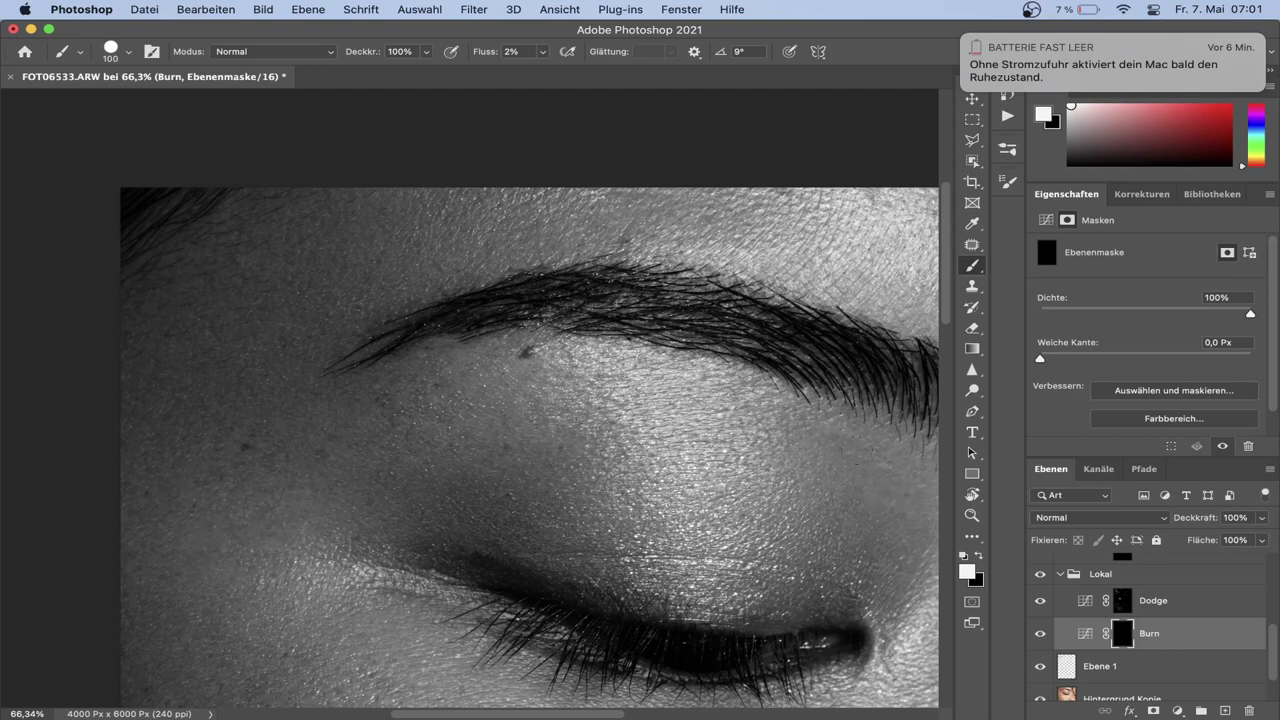
{"action": "left_click", "coordinate": [1040, 578]}
{"action": "left_click", "coordinate": [1042, 578]}
{"action": "scroll", "coordinate": [620, 386], "scroll_direction": "right", "scroll_amount": 5}
{"action": "scroll", "coordinate": [620, 386], "scroll_direction": "up", "scroll_amount": 2}
{"action": "left_click", "coordinate": [1122, 601]}
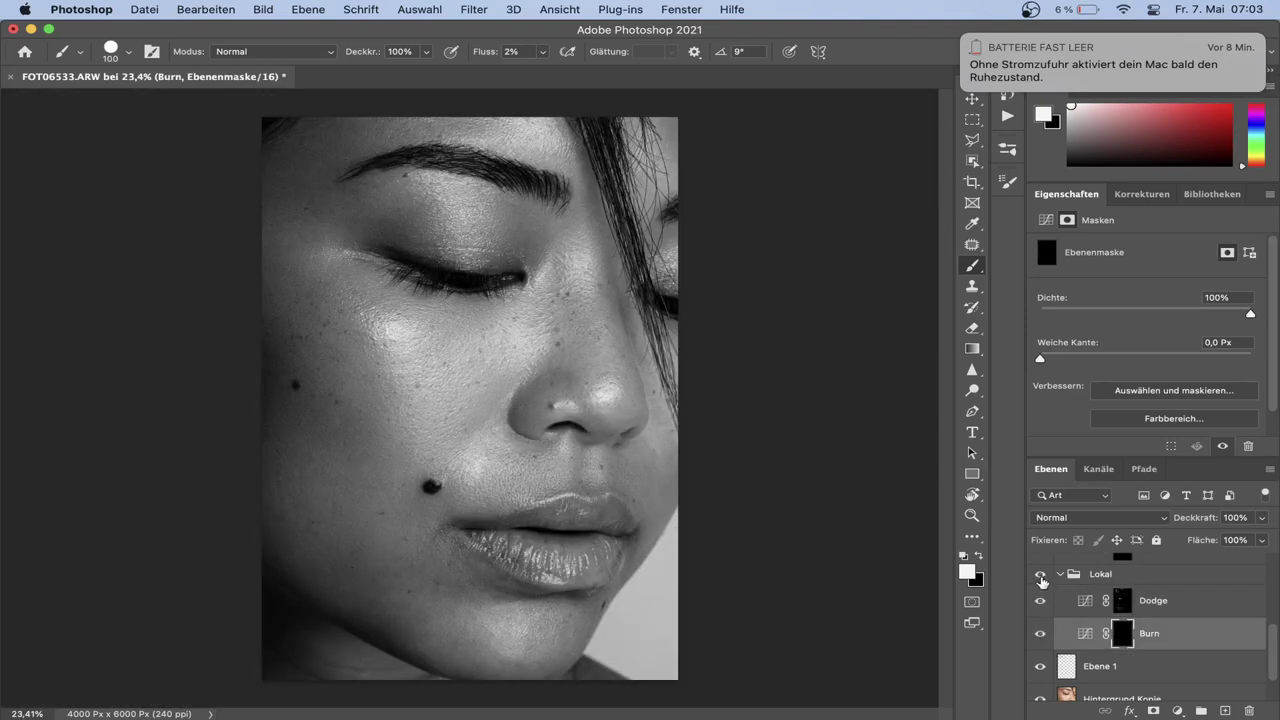
Compare the Lokal dodge and burn, then hide the black-and-white Check group for colour
{"action": "left_click", "coordinate": [1040, 578]}
{"action": "left_click", "coordinate": [1040, 578]}
{"action": "left_click_drag", "start_coordinate": [1276, 648], "coordinate": [1260, 571]}
{"action": "left_click", "coordinate": [1043, 566]}
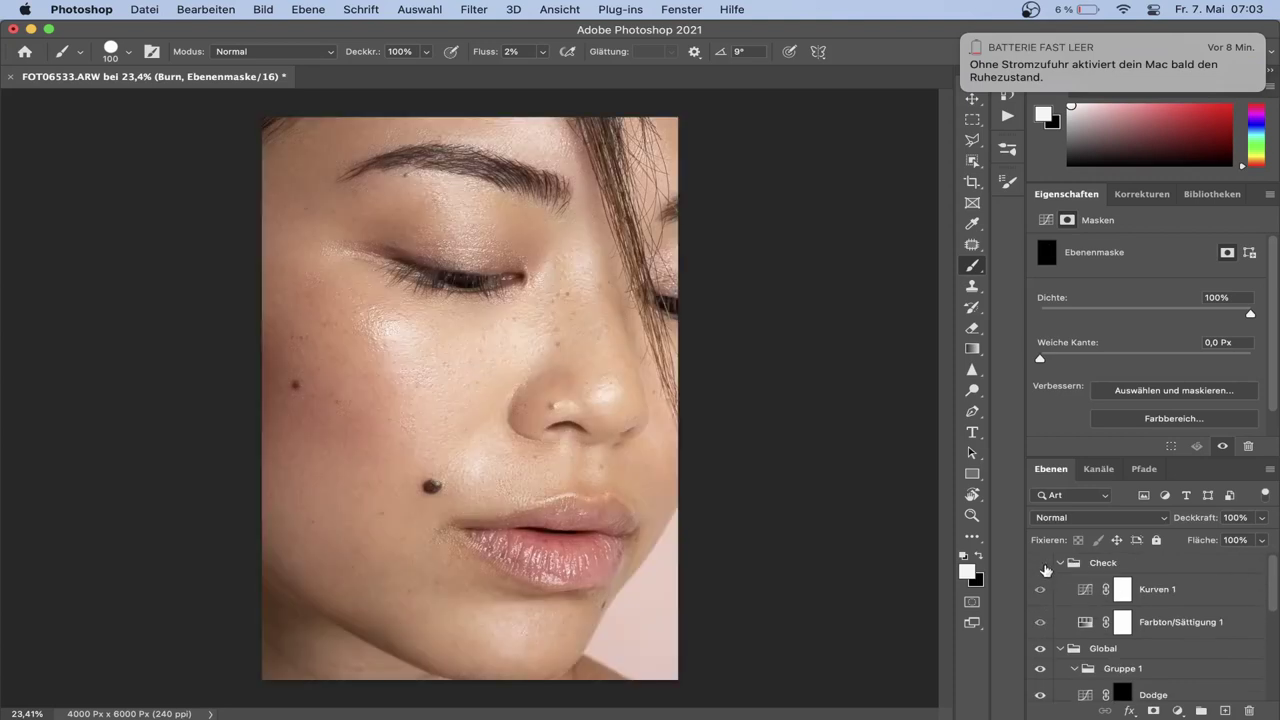
Turn the Ebene 1 and Hintergrund Kopie retouch layers back on
{"action": "left_click_drag", "start_coordinate": [1273, 583], "coordinate": [1256, 692]}
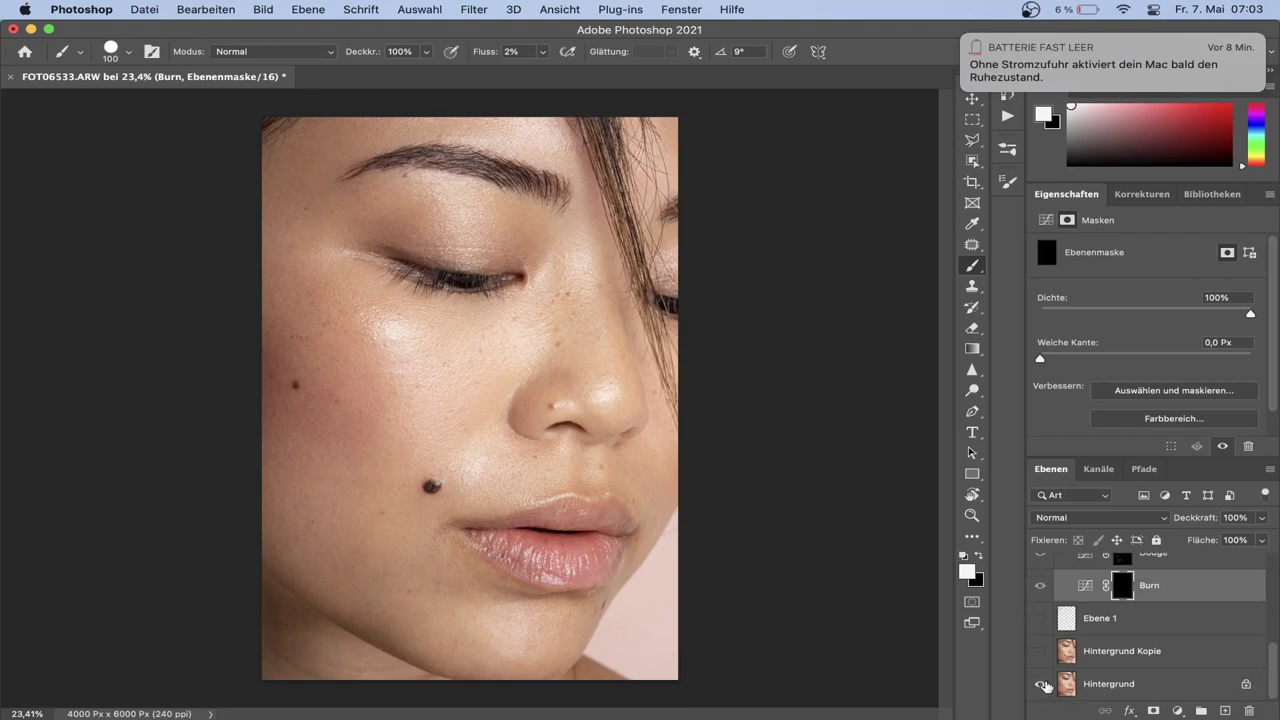
{"action": "left_click", "coordinate": [1041, 684], "text": "alt"}
{"action": "left_click_drag", "start_coordinate": [1271, 672], "coordinate": [1275, 620]}
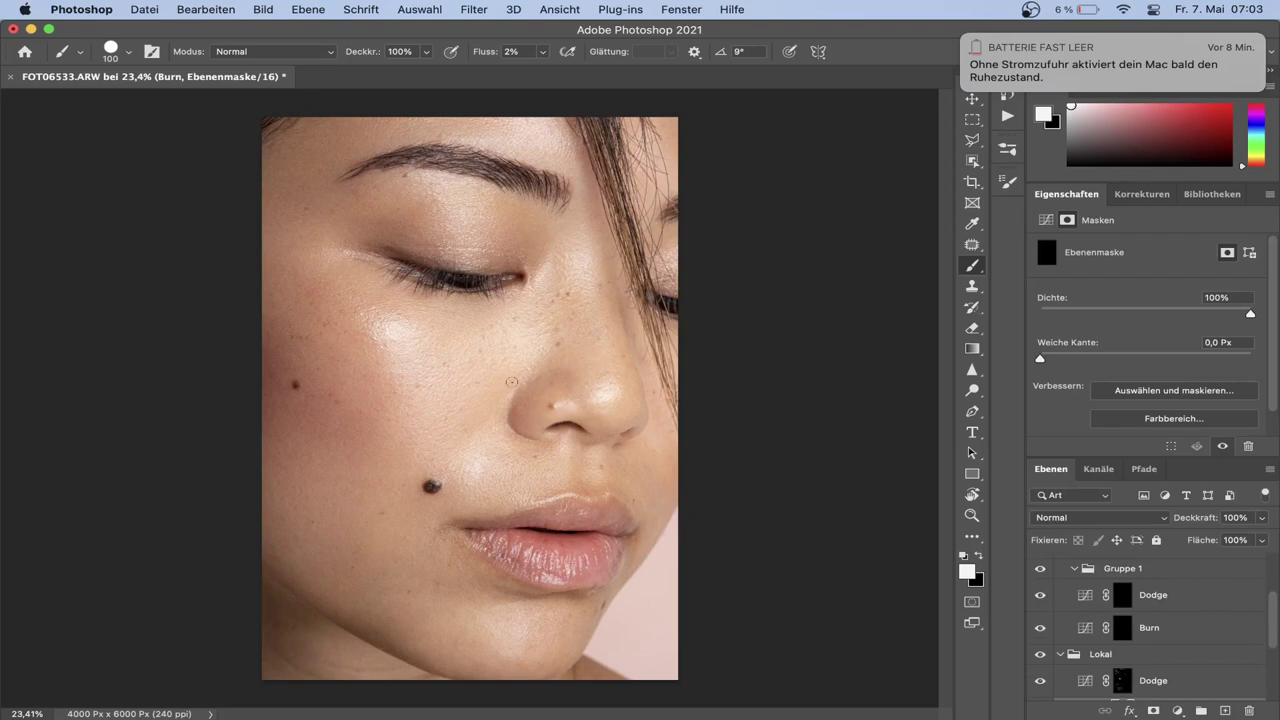
Zoom in on the cheek and target the Lokal Dodge mask with a size-126 brush
{"action": "key", "text": "z"}
{"action": "left_click_drag", "start_coordinate": [500, 350], "coordinate": [556, 346]}
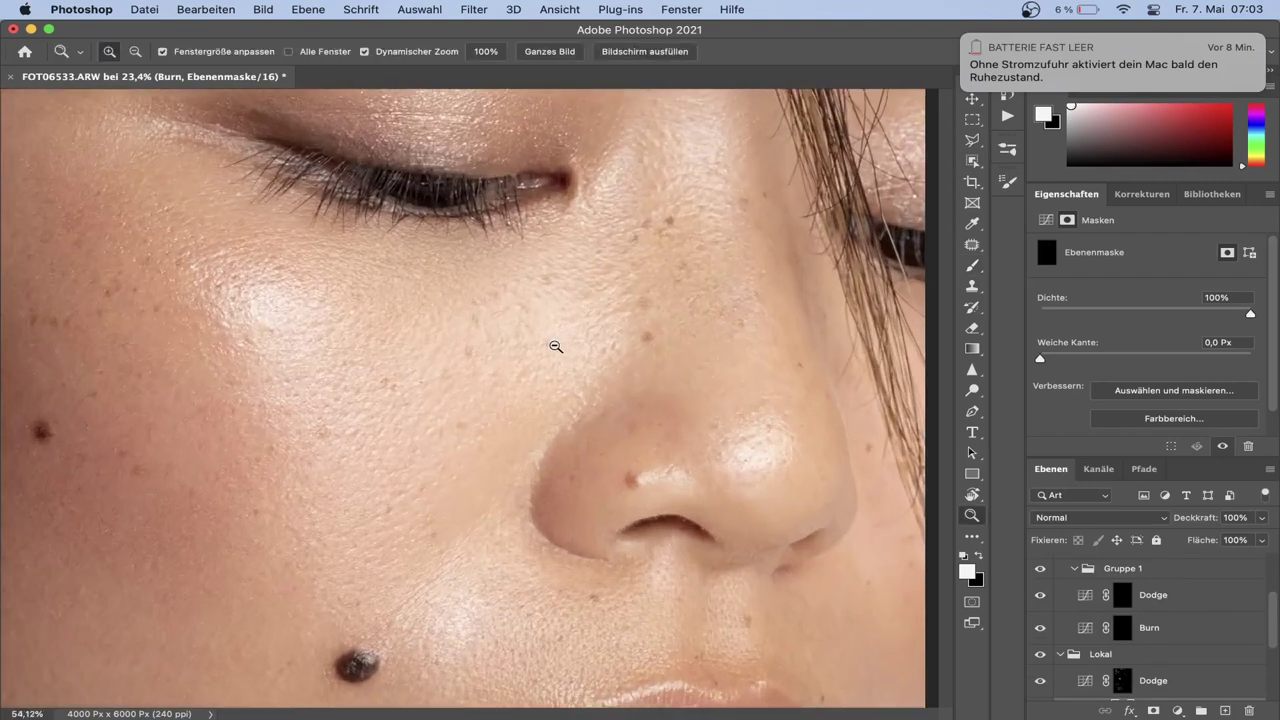
{"action": "scroll", "coordinate": [556, 346], "scroll_direction": "down", "scroll_amount": 3}
{"action": "key", "text": "b"}
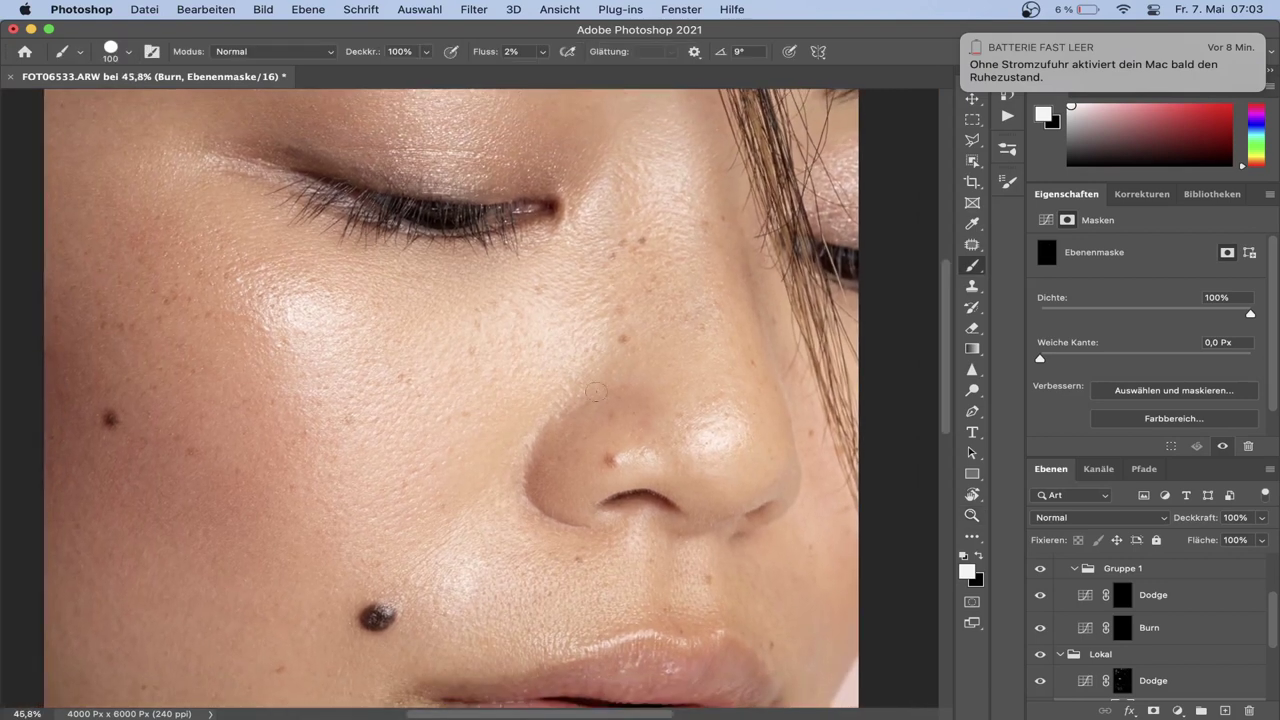
{"action": "left_click", "coordinate": [1176, 681]}
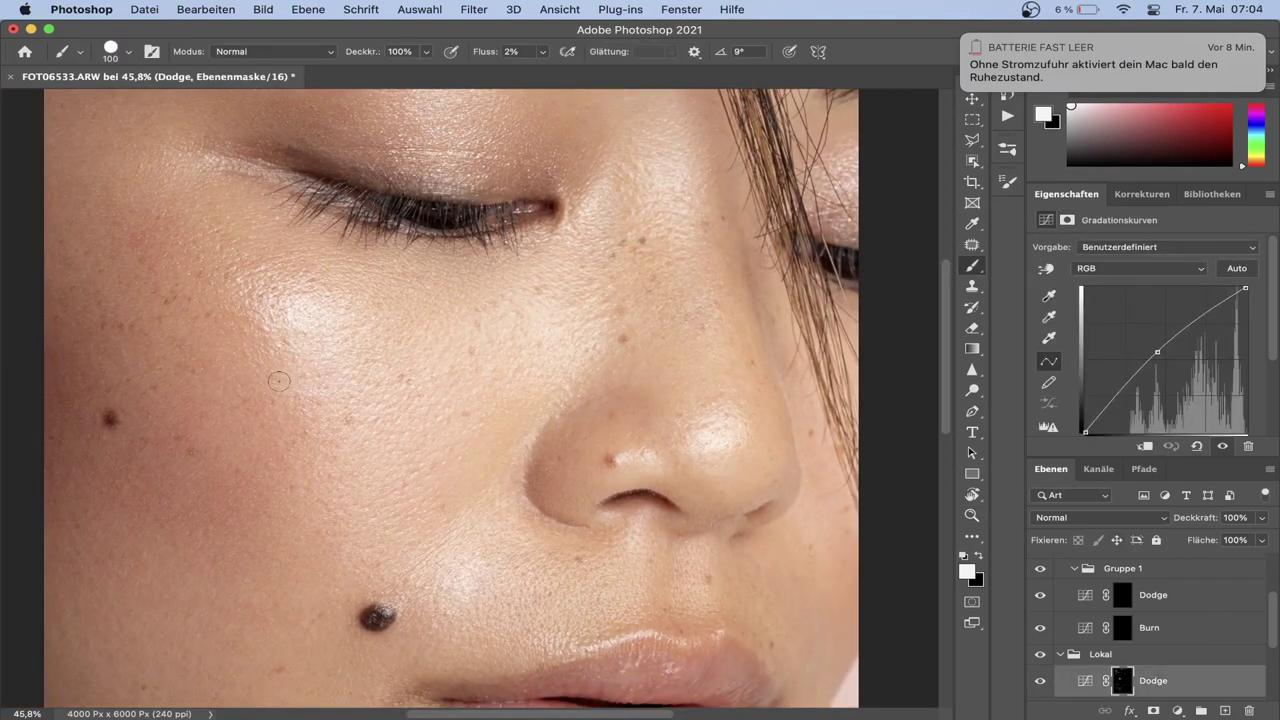
{"action": "left_click_drag", "start_coordinate": [255, 391], "coordinate": [279, 381]}
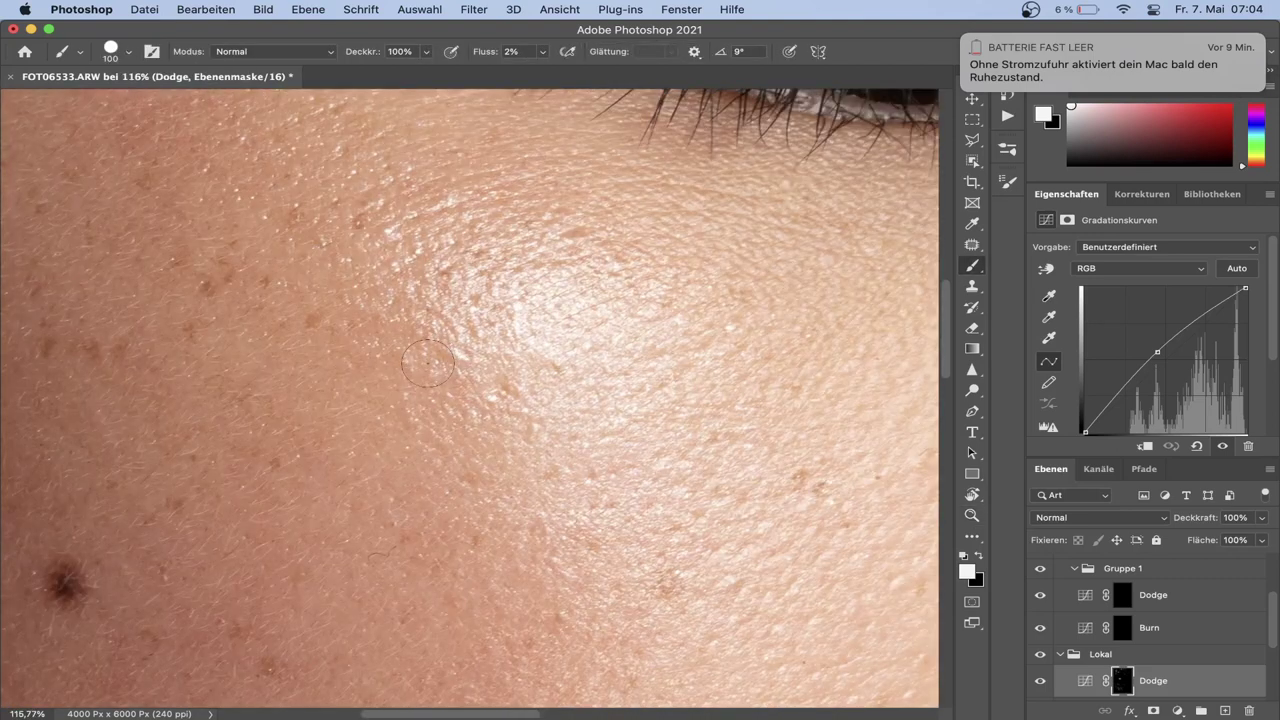
{"action": "mouse_move", "coordinate": [428, 366]}
{"action": "left_mouse_down"}
{"action": "mouse_move", "coordinate": [415, 367]}
{"action": "mouse_move", "coordinate": [442, 355]}
{"action": "left_mouse_up"}
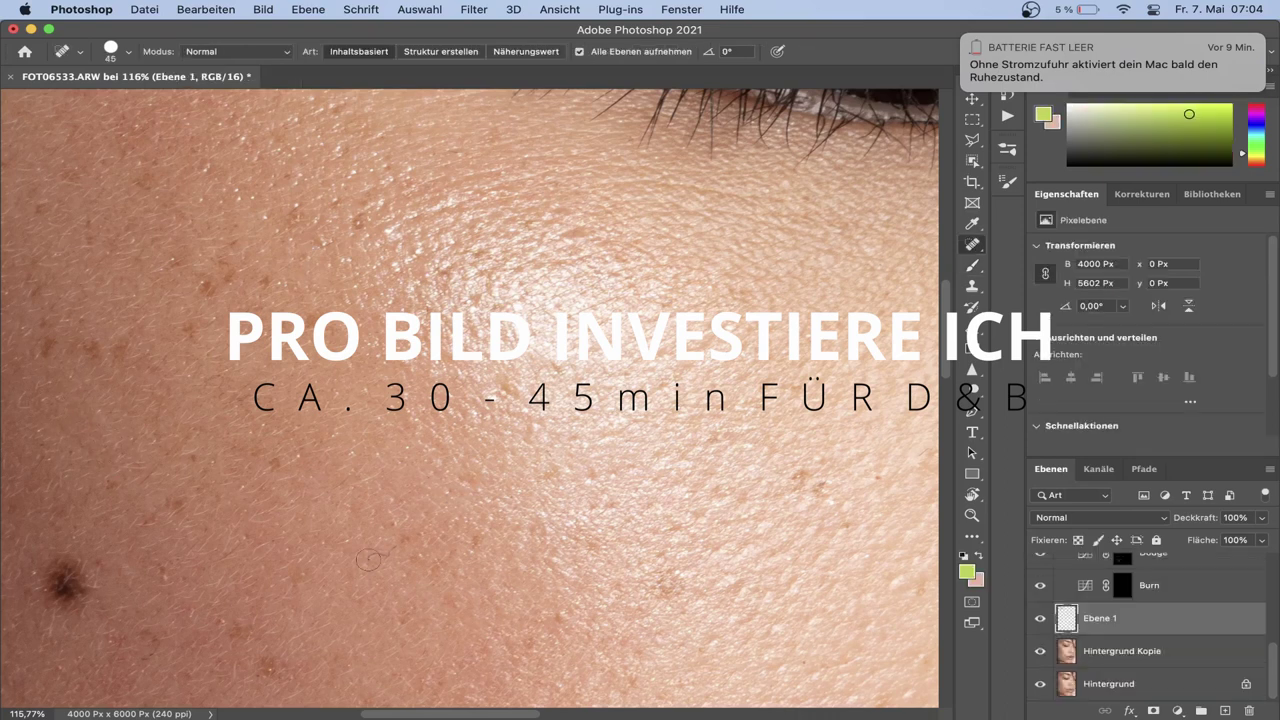
Heal the dark spot on the cheek with the Spot Healing Brush on Ebene 1
{"action": "left_click_drag", "start_coordinate": [392, 545], "coordinate": [396, 546]}
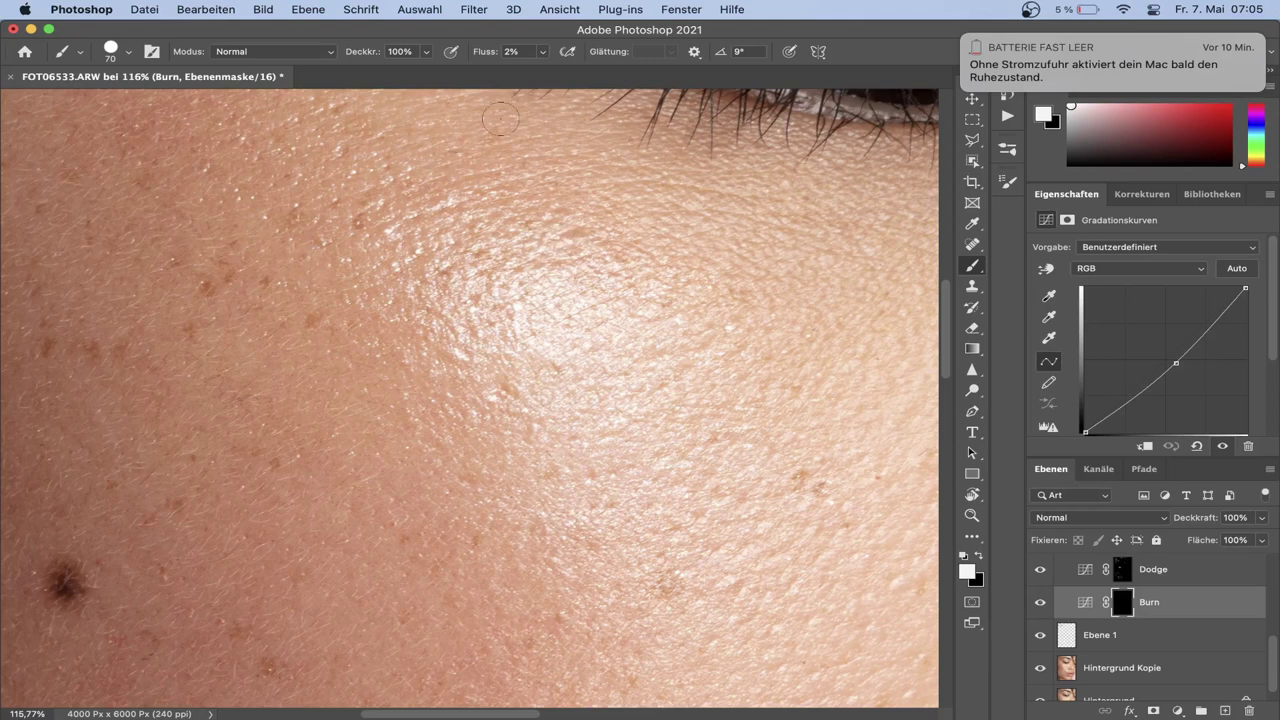
Burn at 8% flow, then dodge near the eye corner with a size-60 brush
{"action": "left_click_drag", "start_coordinate": [485, 58], "coordinate": [492, 58]}
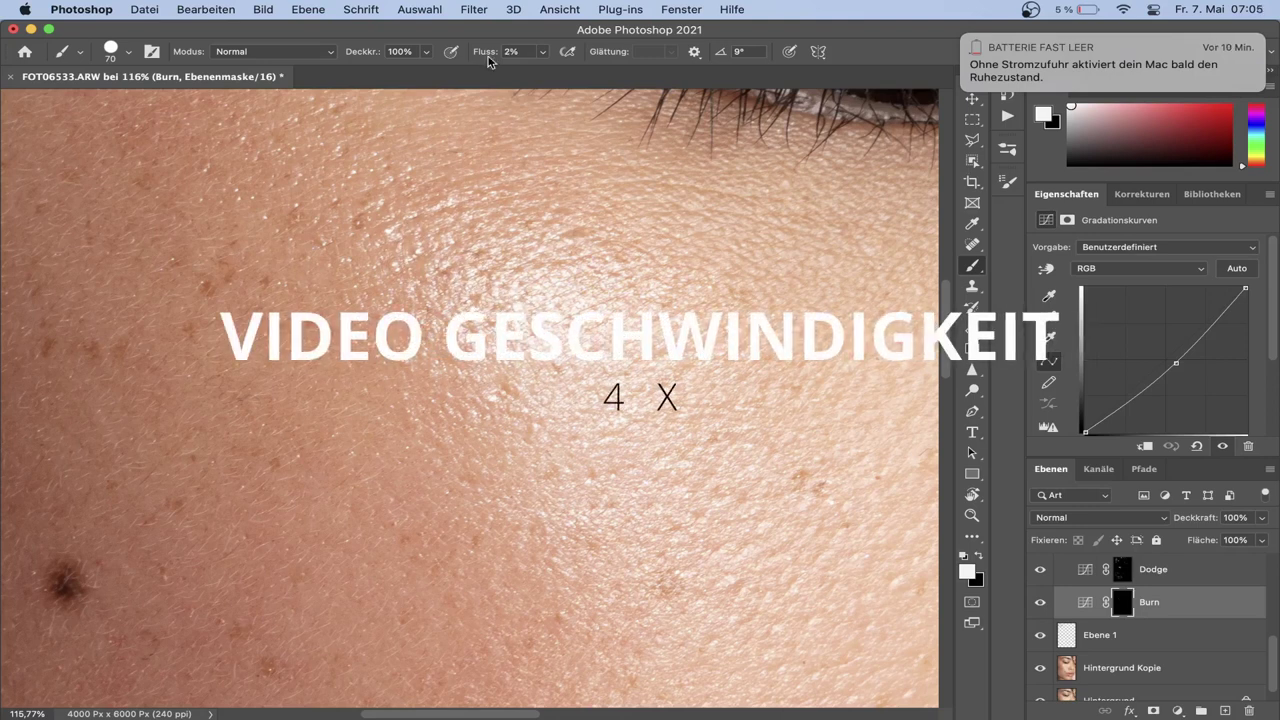
{"action": "left_click_drag", "start_coordinate": [488, 61], "coordinate": [524, 312]}
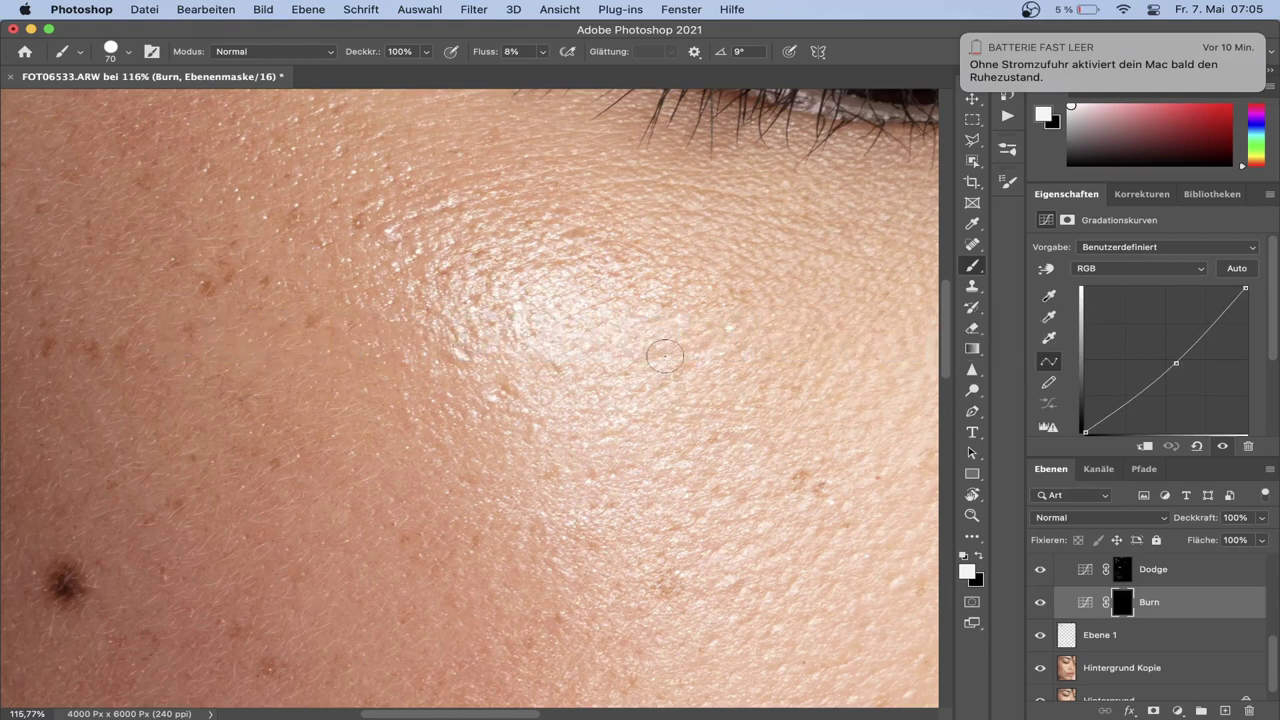
{"action": "key", "text": "alt+bracketright"}
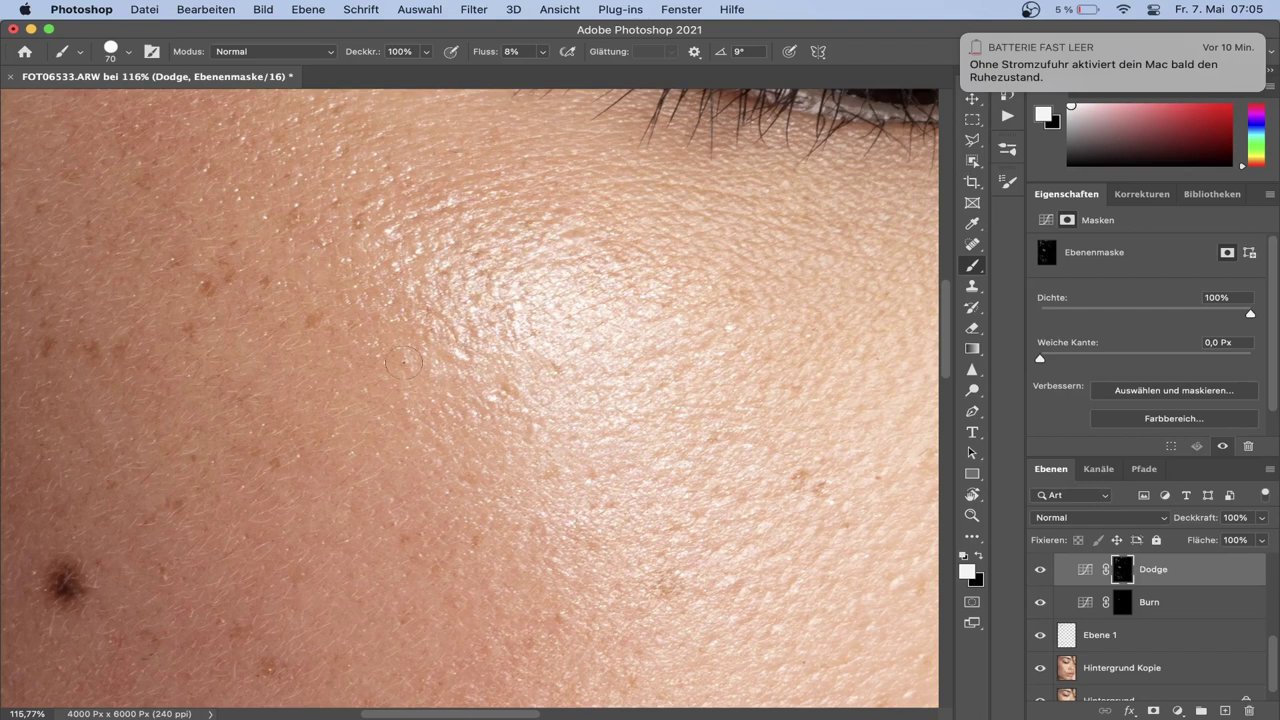
{"action": "scroll", "coordinate": [1043, 599], "scroll_direction": "up", "scroll_amount": 1}
{"action": "scroll", "coordinate": [1043, 599], "scroll_direction": "up", "scroll_amount": 1}
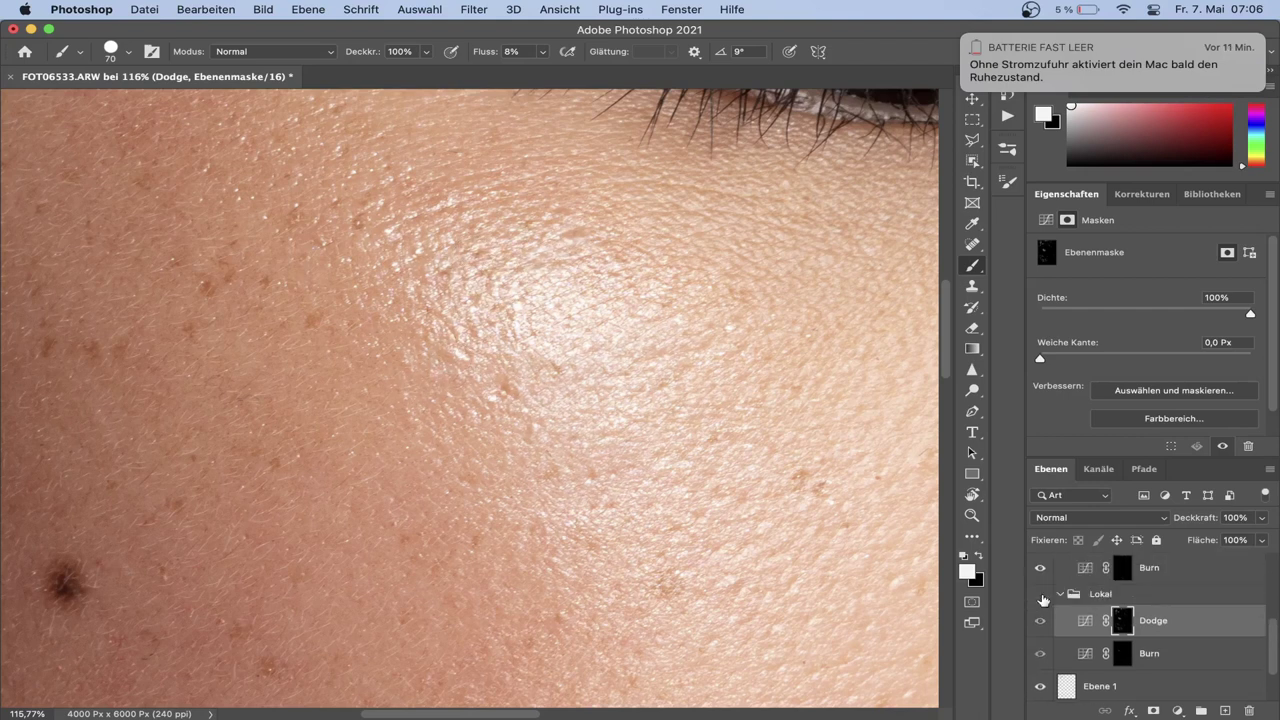
{"action": "scroll", "coordinate": [491, 400], "scroll_direction": "right", "scroll_amount": 10}
{"action": "scroll", "coordinate": [491, 400], "scroll_direction": "up", "scroll_amount": 5}
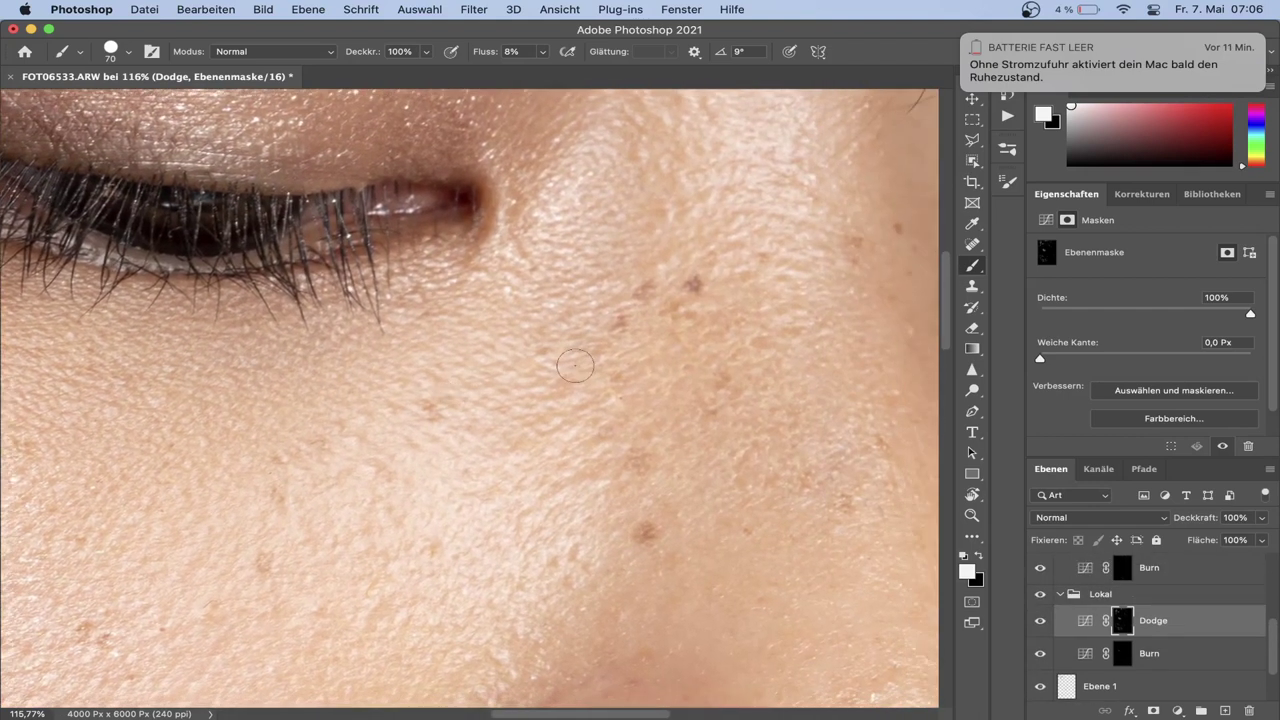
{"action": "key", "text": "bracketleft"}
{"action": "scroll", "coordinate": [623, 457], "scroll_direction": "down", "scroll_amount": 5}
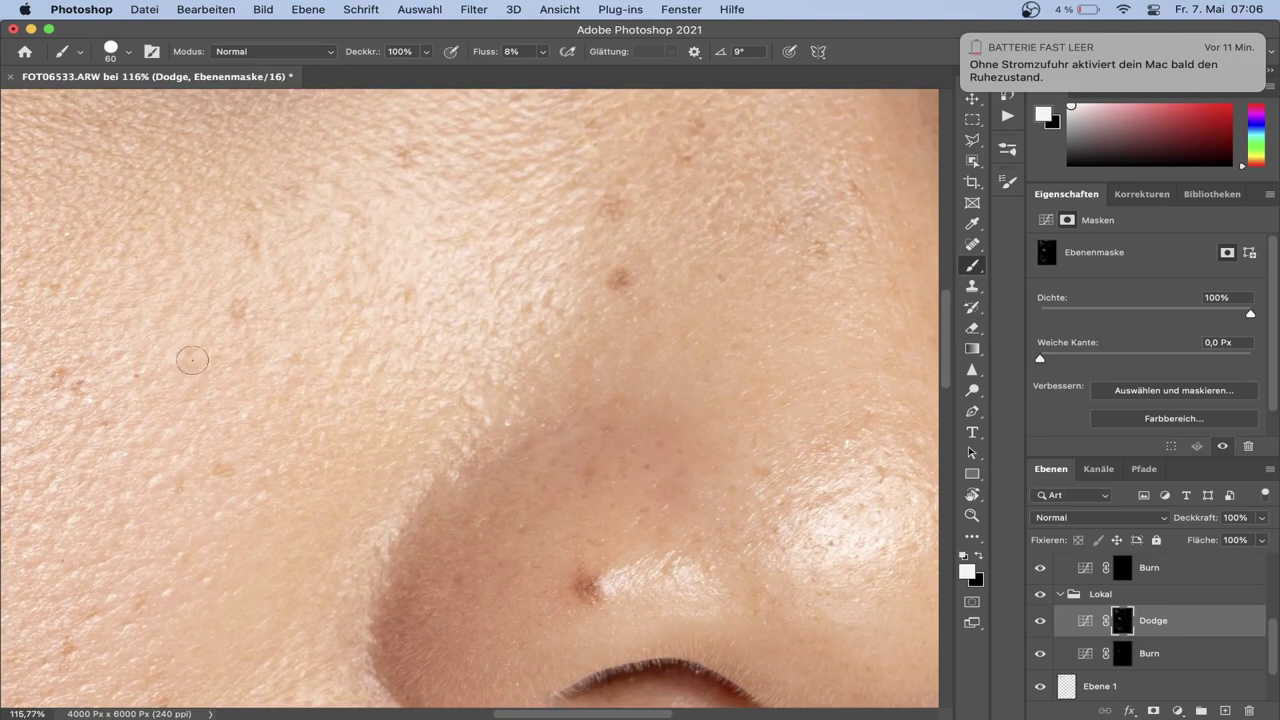
{"action": "mouse_move", "coordinate": [467, 297]}
{"action": "left_mouse_down"}
{"action": "mouse_move", "coordinate": [435, 542]}
{"action": "mouse_move", "coordinate": [395, 598]}
{"action": "left_mouse_up"}
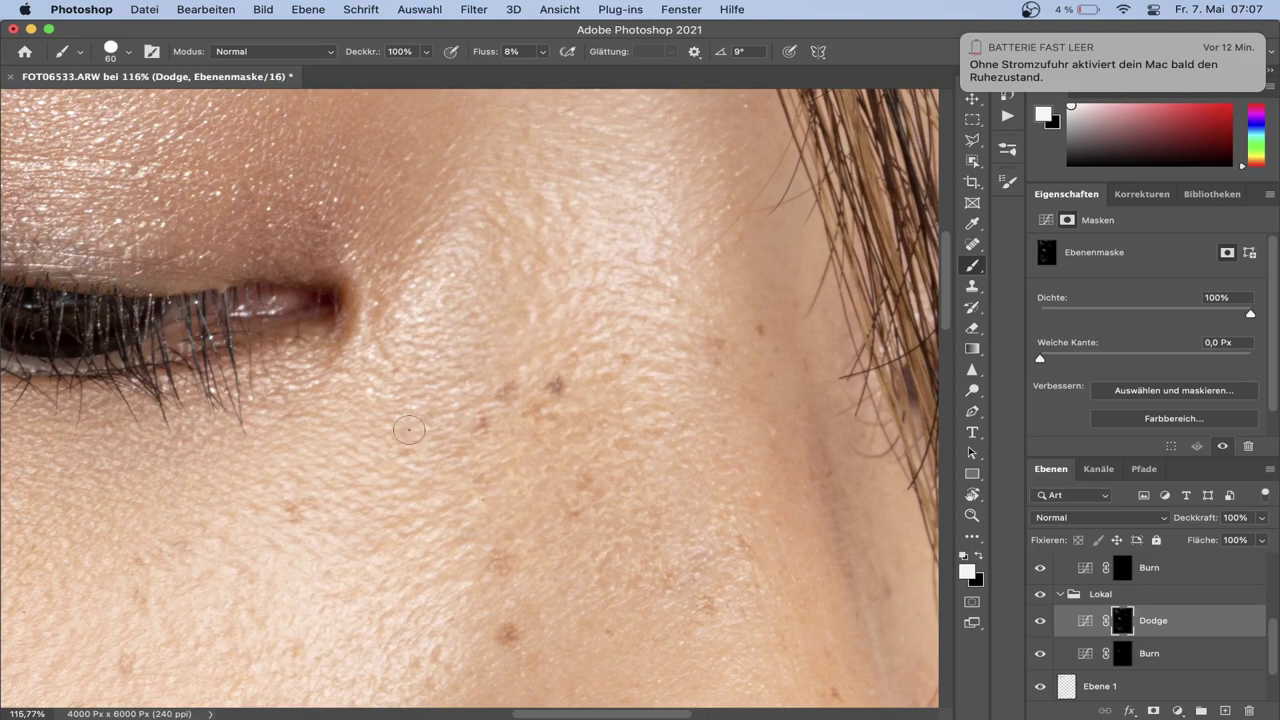
Burn further on the Lokal Burn mask and toggle the Lokal group to compare
{"action": "left_click", "coordinate": [1123, 655]}
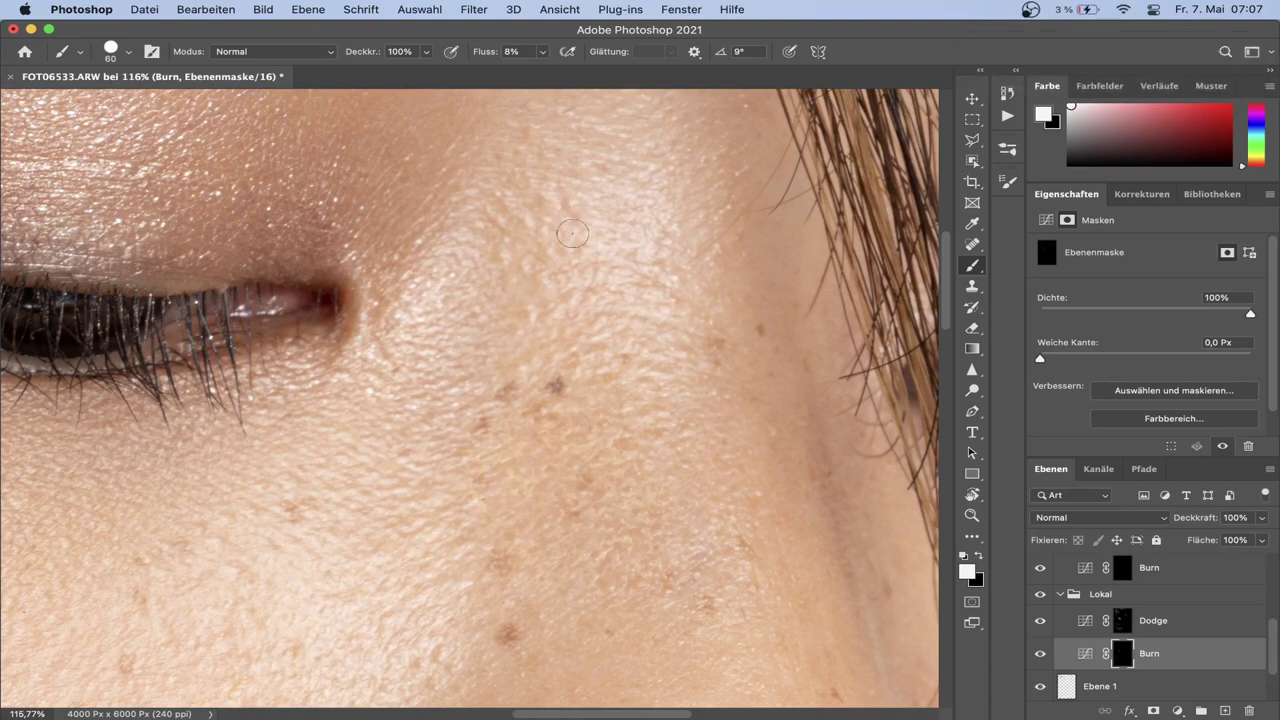
{"action": "left_click", "coordinate": [1040, 594]}
{"action": "scroll", "coordinate": [629, 423], "scroll_direction": "up", "scroll_amount": 10}
{"action": "scroll", "coordinate": [640, 450], "scroll_direction": "up", "scroll_amount": 5}
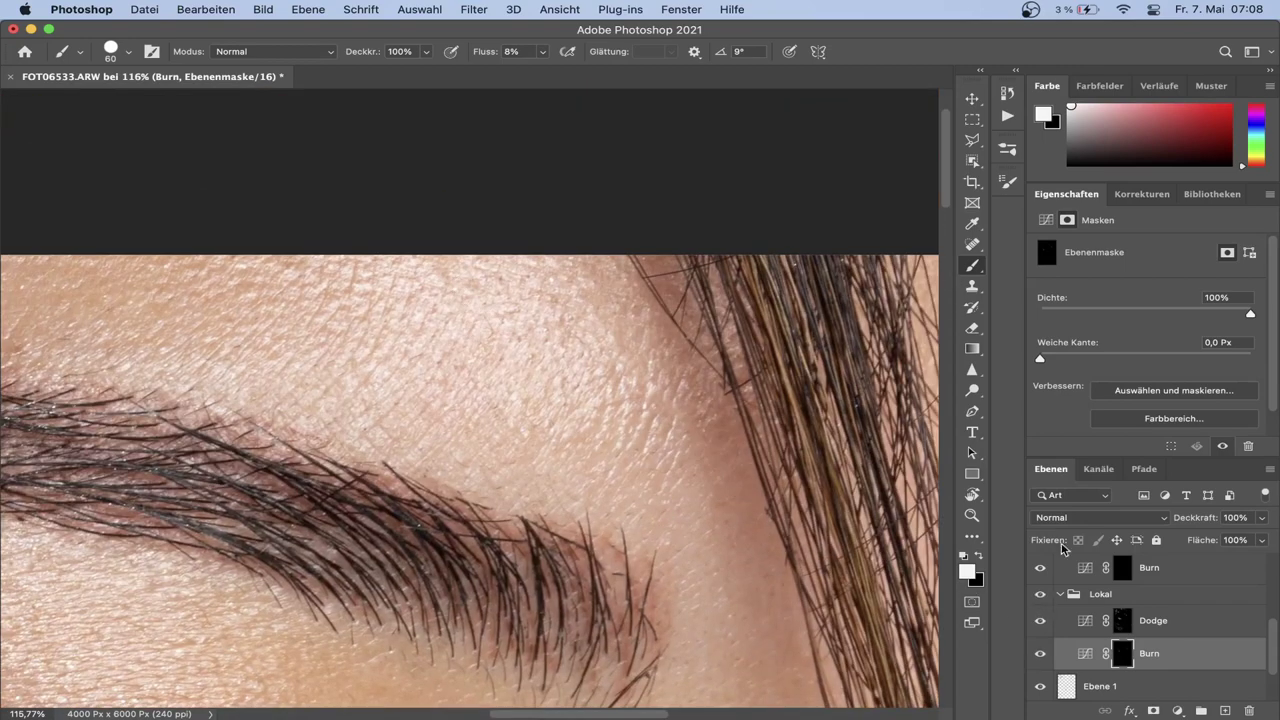
Dodge across the brow, eyelid, nose and cheek on the Lokal Dodge mask
{"action": "key", "text": "alt+bracketright"}
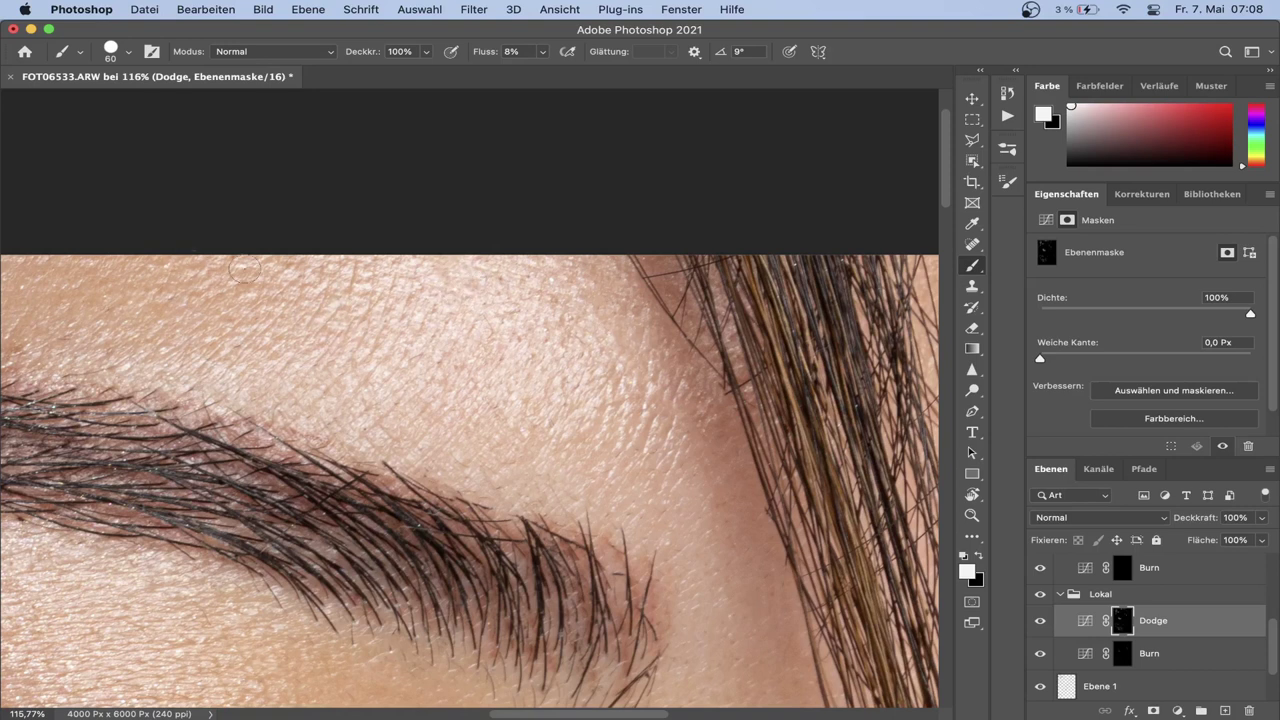
{"action": "scroll", "coordinate": [290, 345], "scroll_direction": "left", "scroll_amount": 5}
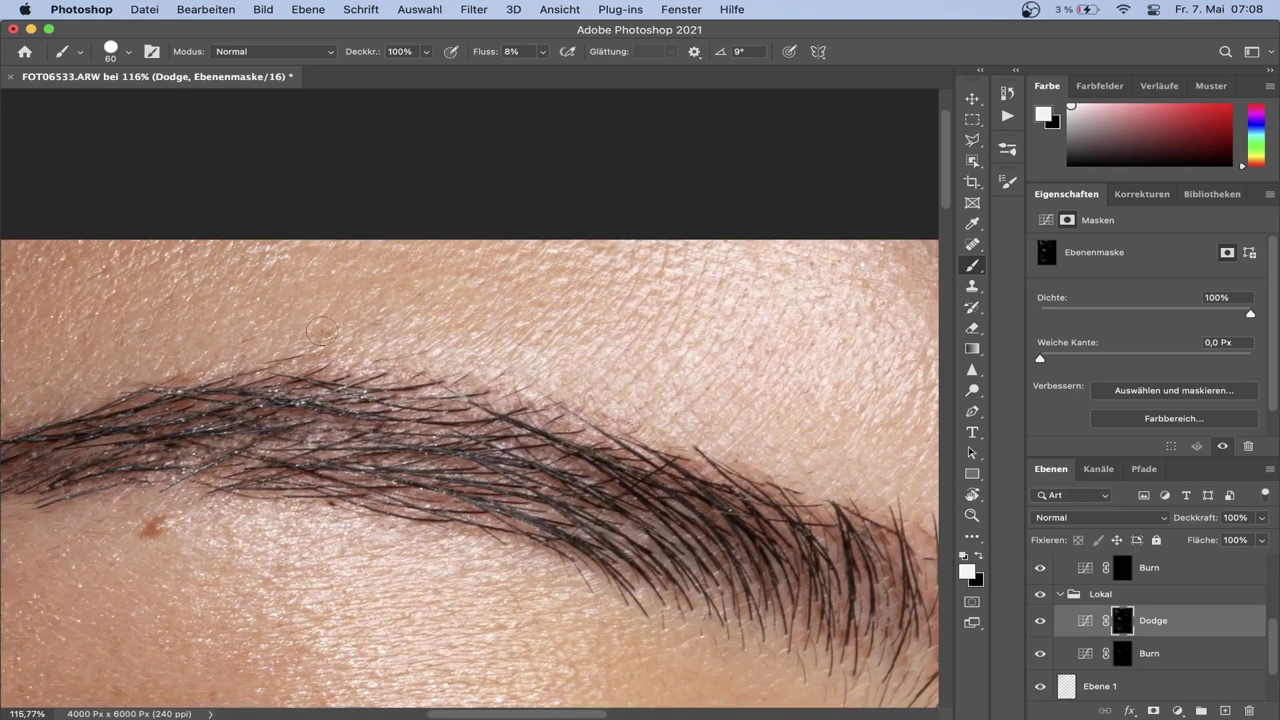
{"action": "scroll", "coordinate": [322, 331], "scroll_direction": "left", "scroll_amount": 5}
{"action": "scroll", "coordinate": [300, 352], "scroll_direction": "left", "scroll_amount": 5}
{"action": "scroll", "coordinate": [300, 352], "scroll_direction": "down", "scroll_amount": 3}
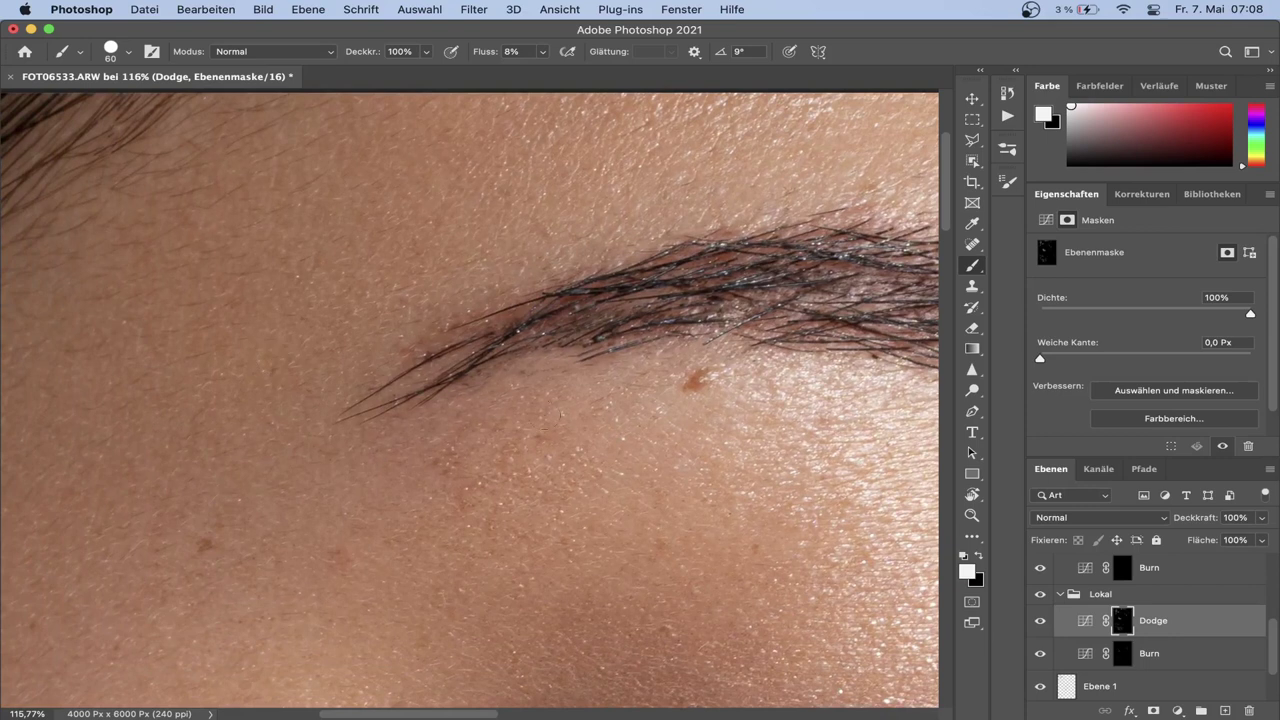
{"action": "scroll", "coordinate": [497, 423], "scroll_direction": "left", "scroll_amount": 5}
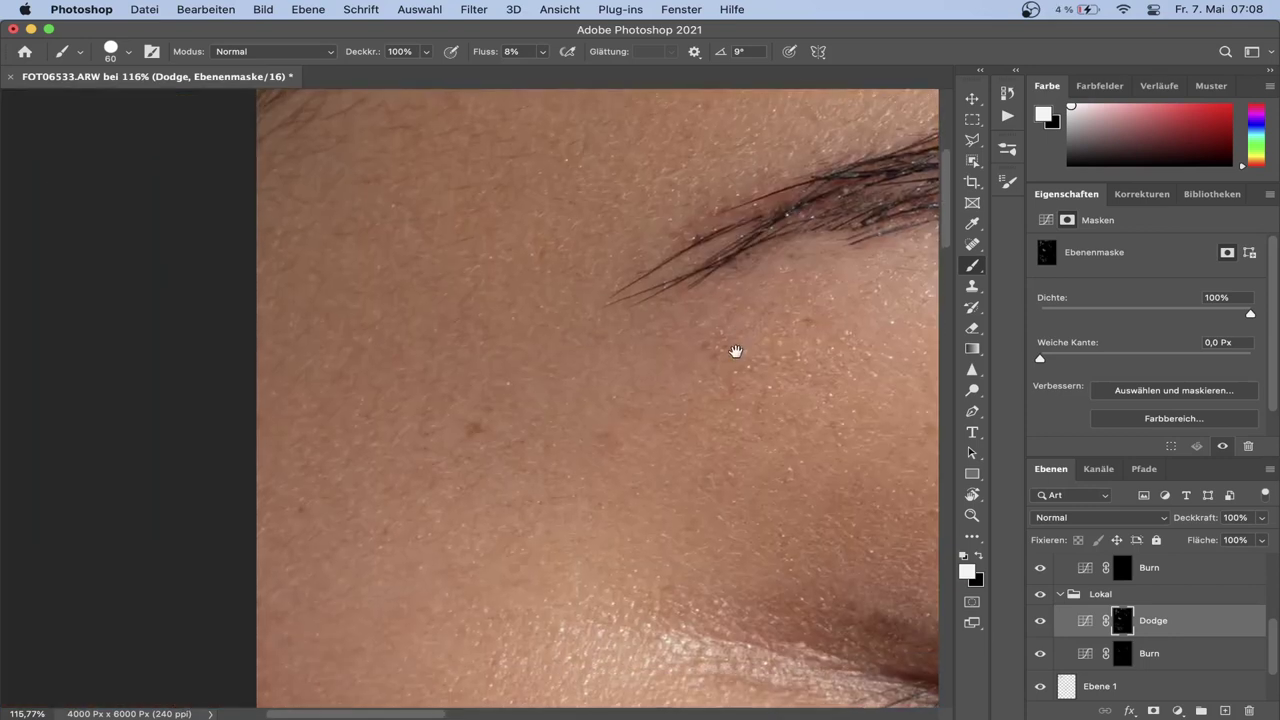
{"action": "scroll", "coordinate": [560, 306], "scroll_direction": "down", "scroll_amount": 10}
{"action": "scroll", "coordinate": [515, 359], "scroll_direction": "right", "scroll_amount": 5}
{"action": "scroll", "coordinate": [515, 359], "scroll_direction": "down", "scroll_amount": 3}
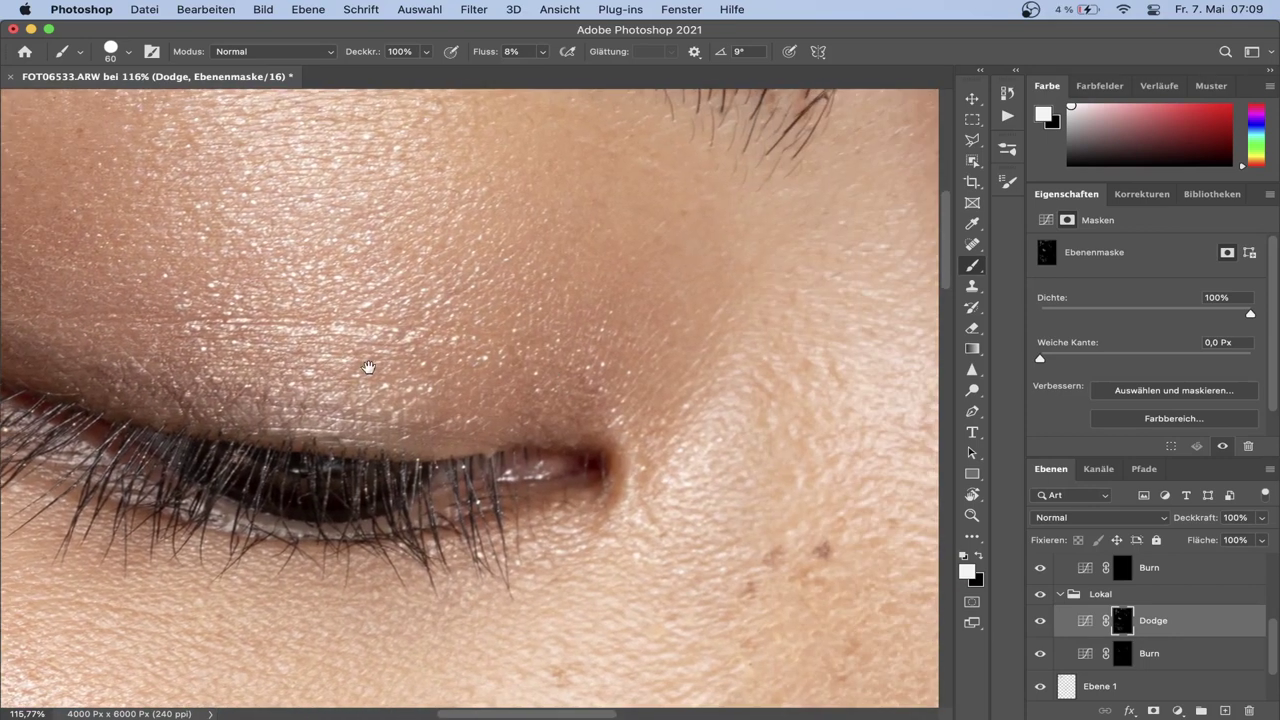
{"action": "scroll", "coordinate": [337, 337], "scroll_direction": "right", "scroll_amount": 5}
{"action": "scroll", "coordinate": [337, 337], "scroll_direction": "down", "scroll_amount": 3}
{"action": "scroll", "coordinate": [445, 411], "scroll_direction": "right", "scroll_amount": 2}
{"action": "scroll", "coordinate": [445, 411], "scroll_direction": "down", "scroll_amount": 2}
{"action": "scroll", "coordinate": [445, 411], "scroll_direction": "down", "scroll_amount": 5}
{"action": "scroll", "coordinate": [445, 411], "scroll_direction": "right", "scroll_amount": 1}
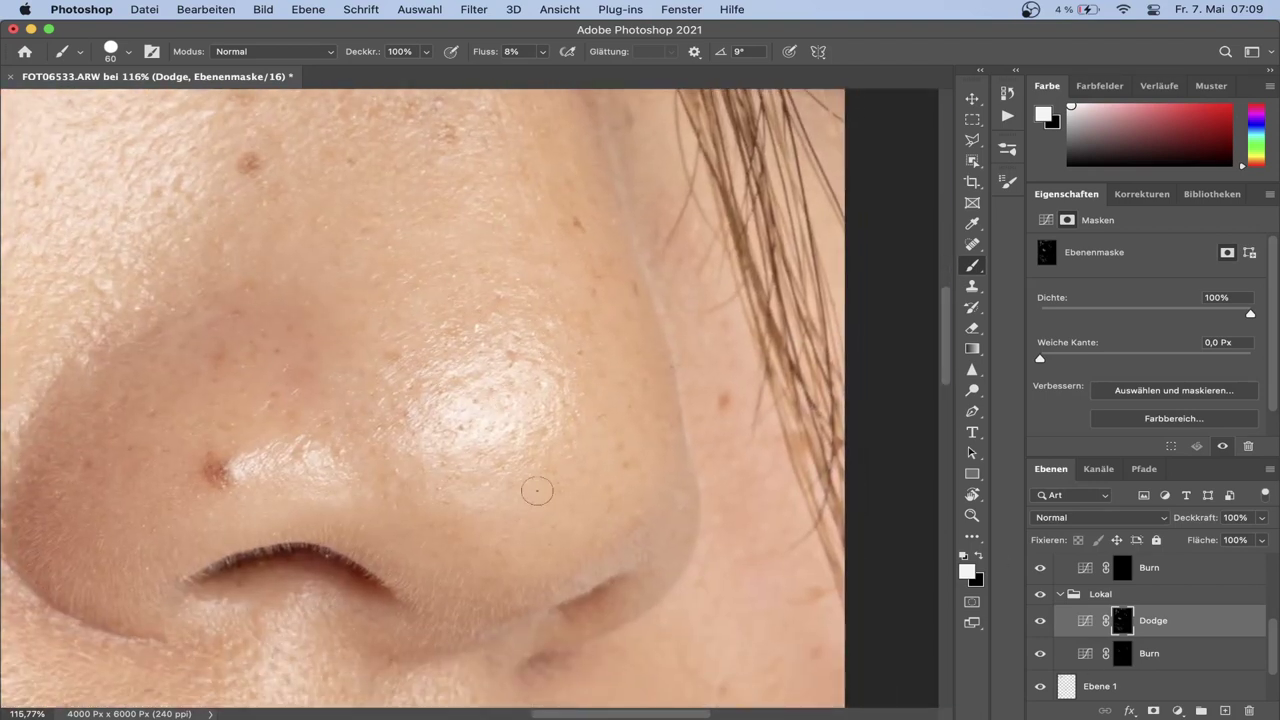
{"action": "scroll", "coordinate": [528, 491], "scroll_direction": "down", "scroll_amount": 5}
{"action": "scroll", "coordinate": [528, 491], "scroll_direction": "left", "scroll_amount": 2}
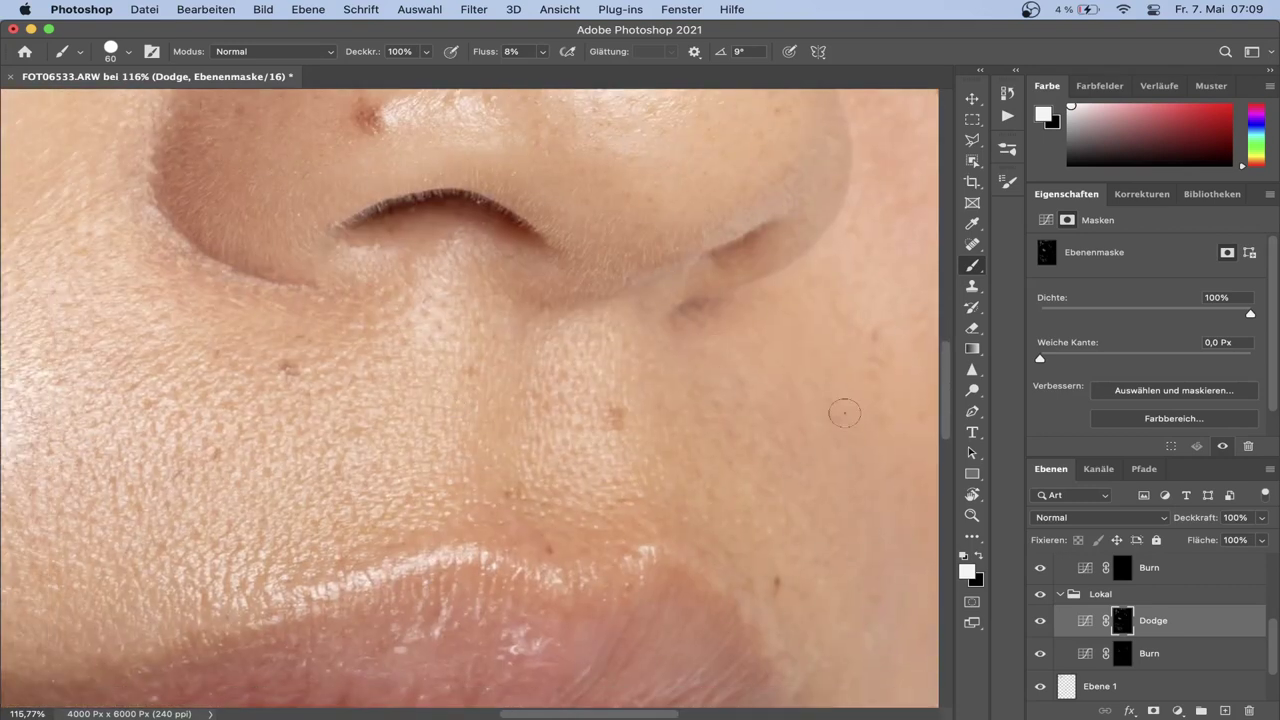
{"action": "scroll", "coordinate": [857, 329], "scroll_direction": "down", "scroll_amount": 3}
{"action": "scroll", "coordinate": [857, 329], "scroll_direction": "left", "scroll_amount": 5}
{"action": "scroll", "coordinate": [786, 386], "scroll_direction": "down", "scroll_amount": 3}
{"action": "scroll", "coordinate": [786, 386], "scroll_direction": "left", "scroll_amount": 7}
{"action": "scroll", "coordinate": [526, 346], "scroll_direction": "down", "scroll_amount": 2}
{"action": "scroll", "coordinate": [526, 346], "scroll_direction": "left", "scroll_amount": 3}
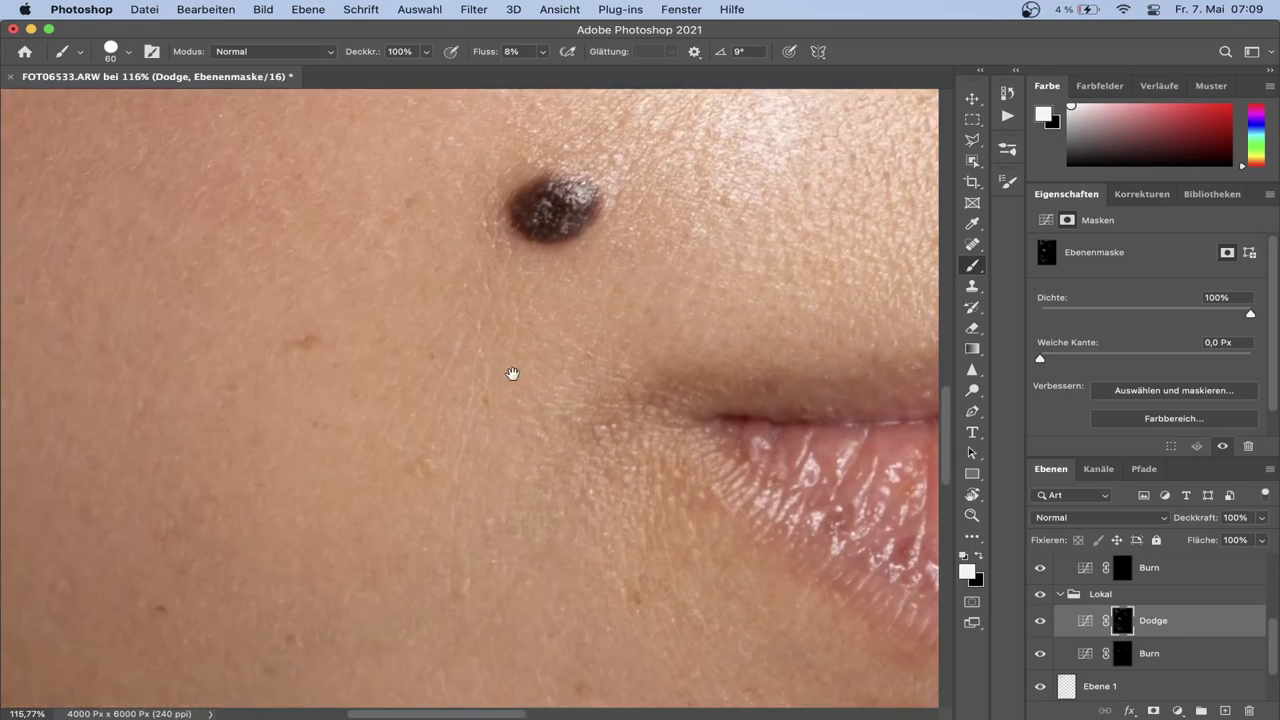
{"action": "scroll", "coordinate": [509, 371], "scroll_direction": "up", "scroll_amount": 3}
{"action": "scroll", "coordinate": [509, 371], "scroll_direction": "left", "scroll_amount": 2}
{"action": "scroll", "coordinate": [308, 306], "scroll_direction": "left", "scroll_amount": 1}
{"action": "scroll", "coordinate": [259, 296], "scroll_direction": "down", "scroll_amount": 2}
{"action": "scroll", "coordinate": [259, 296], "scroll_direction": "left", "scroll_amount": 6}
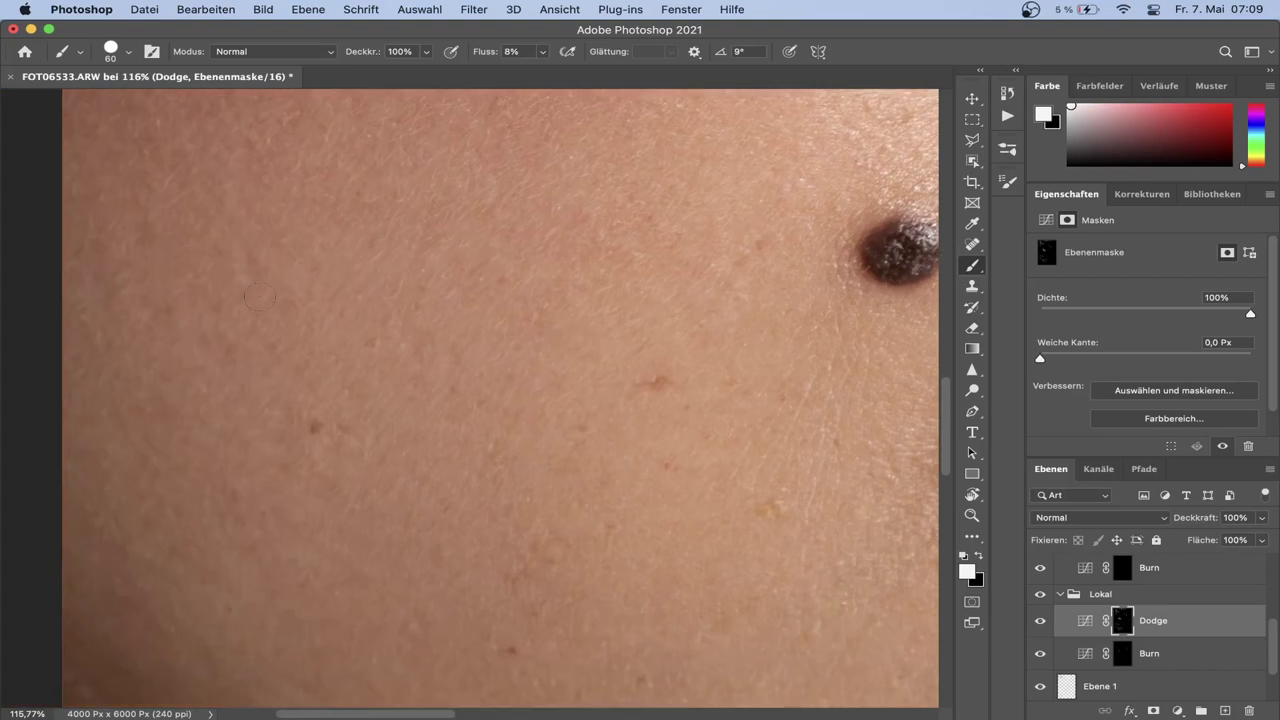
Set the brush to size 90 with 3% flow, undo a stroke, and reselect the Lokal Dodge mask
{"action": "key", "text": "bracketright"}
{"action": "key", "text": "bracketright"}
{"action": "left_click", "coordinate": [1124, 656]}
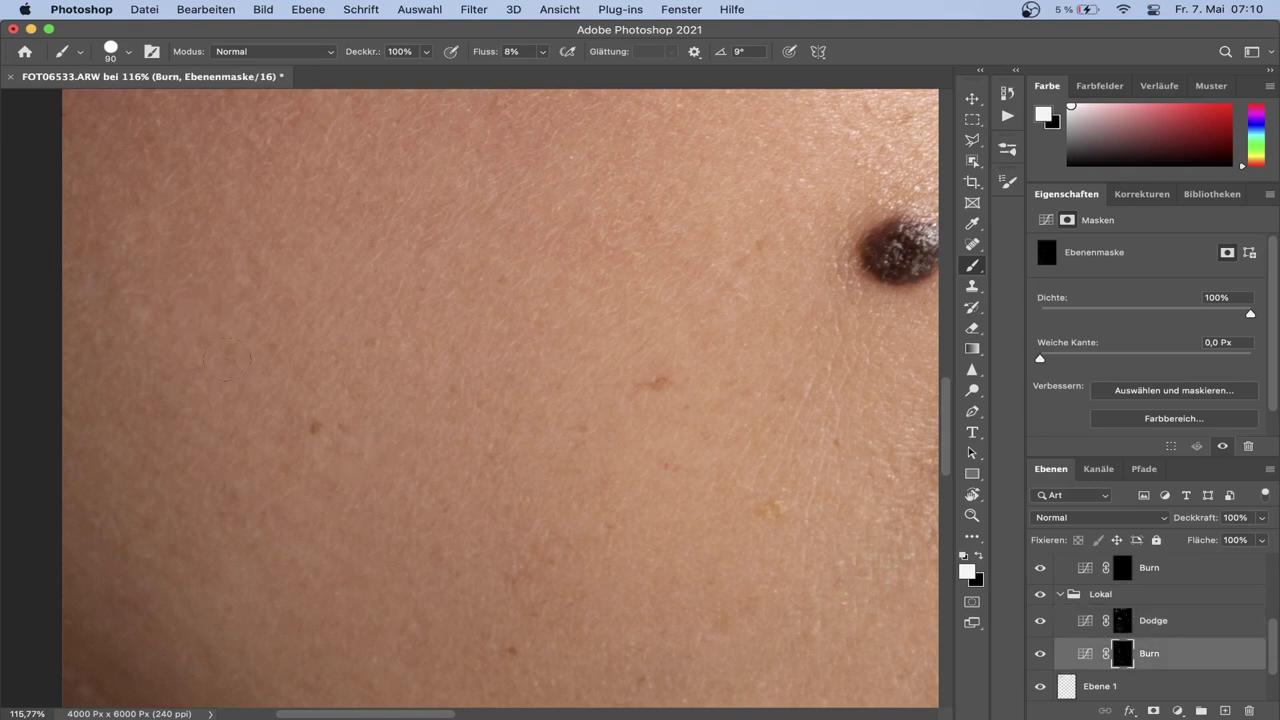
{"action": "left_click_drag", "start_coordinate": [485, 52], "coordinate": [478, 73]}
{"action": "key", "text": "super+z"}
{"action": "left_click", "coordinate": [1124, 622]}
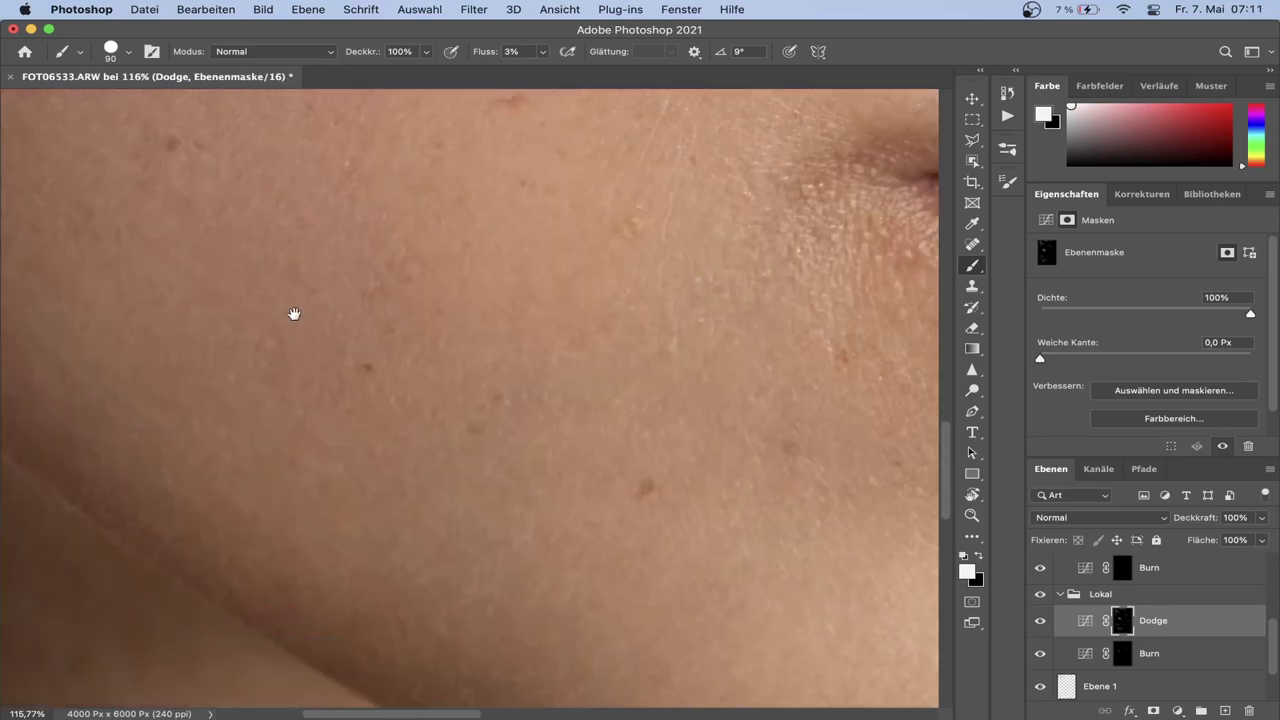
Dodge the cheek, lips and chin while panning across the face
{"action": "scroll", "coordinate": [412, 622], "scroll_direction": "down", "scroll_amount": 5}
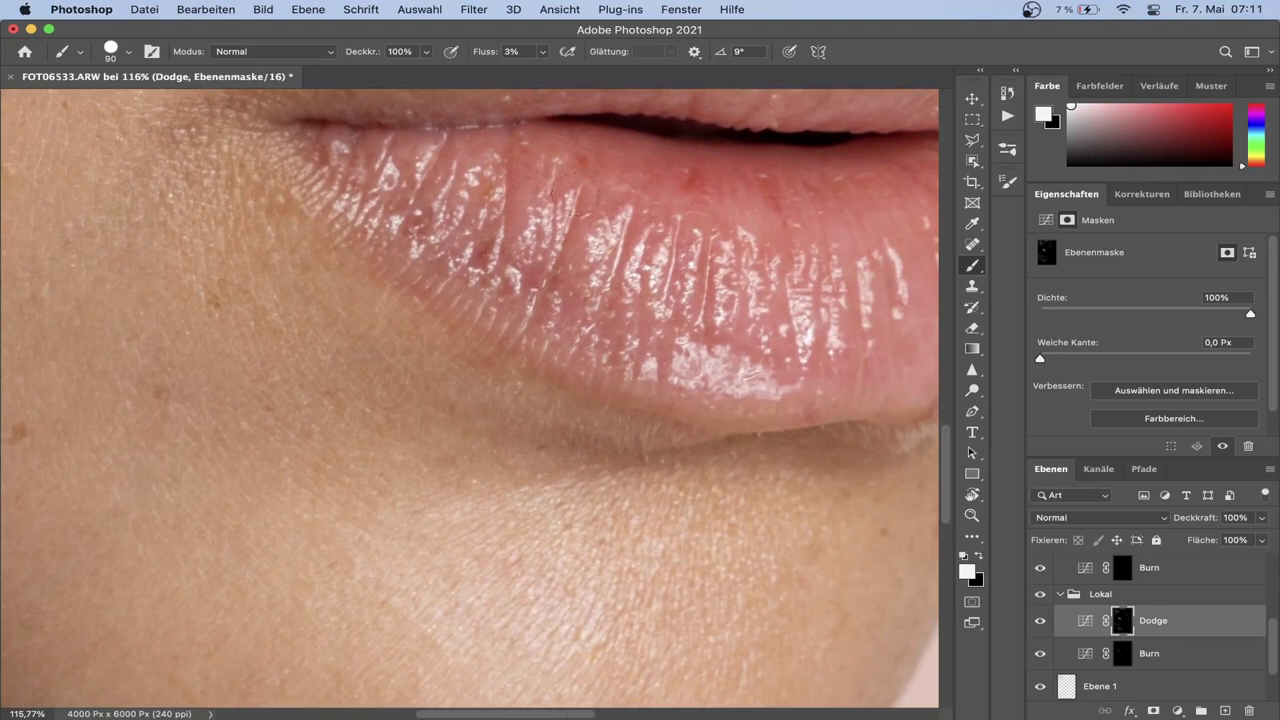
{"action": "scroll", "coordinate": [711, 244], "scroll_direction": "down", "scroll_amount": 5}
{"action": "scroll", "coordinate": [711, 244], "scroll_direction": "right", "scroll_amount": 3}
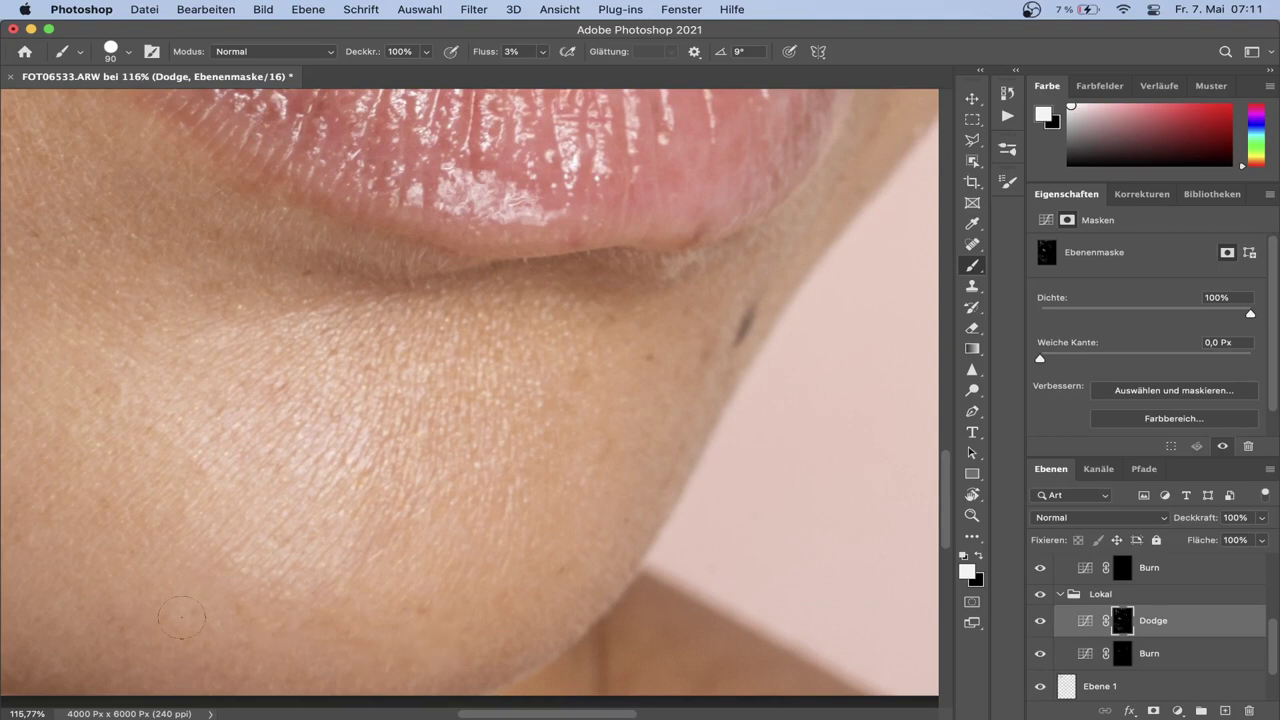
{"action": "scroll", "coordinate": [509, 283], "scroll_direction": "down", "scroll_amount": 5}
{"action": "scroll", "coordinate": [575, 443], "scroll_direction": "down", "scroll_amount": 3}
{"action": "scroll", "coordinate": [575, 443], "scroll_direction": "left", "scroll_amount": 3}
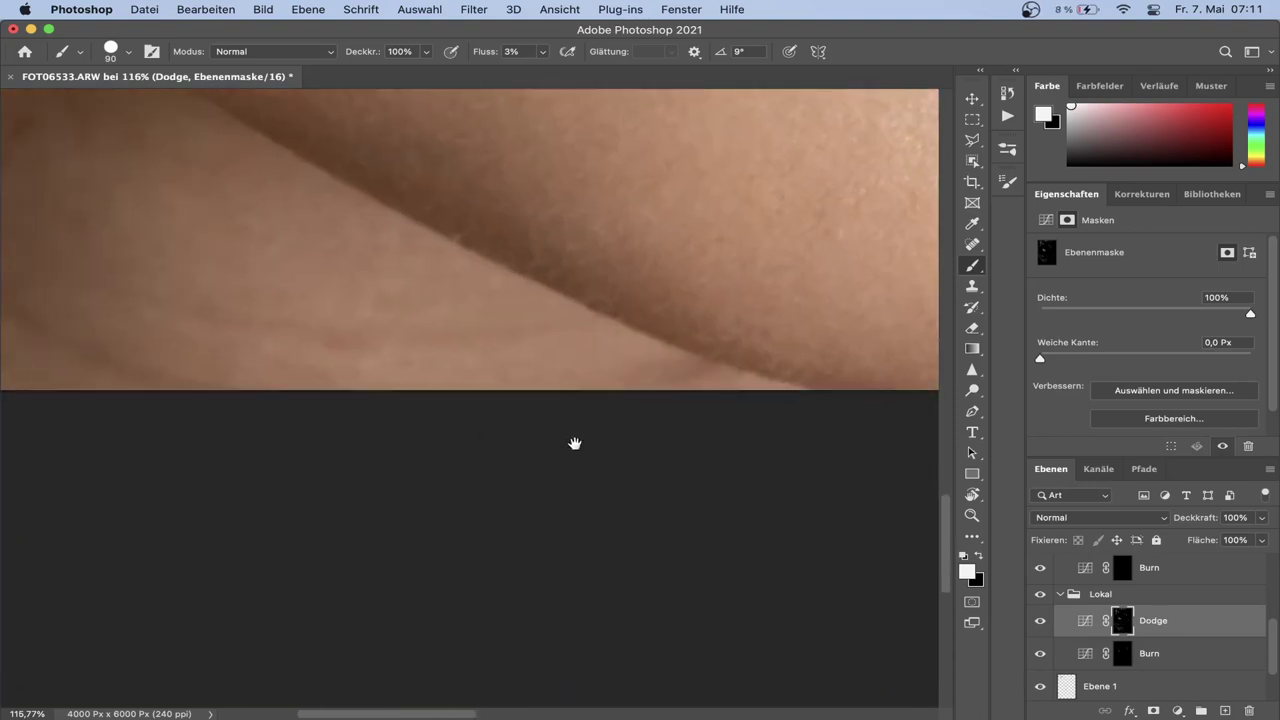
{"action": "scroll", "coordinate": [575, 443], "scroll_direction": "up", "scroll_amount": 4}
{"action": "scroll", "coordinate": [575, 443], "scroll_direction": "left", "scroll_amount": 3}
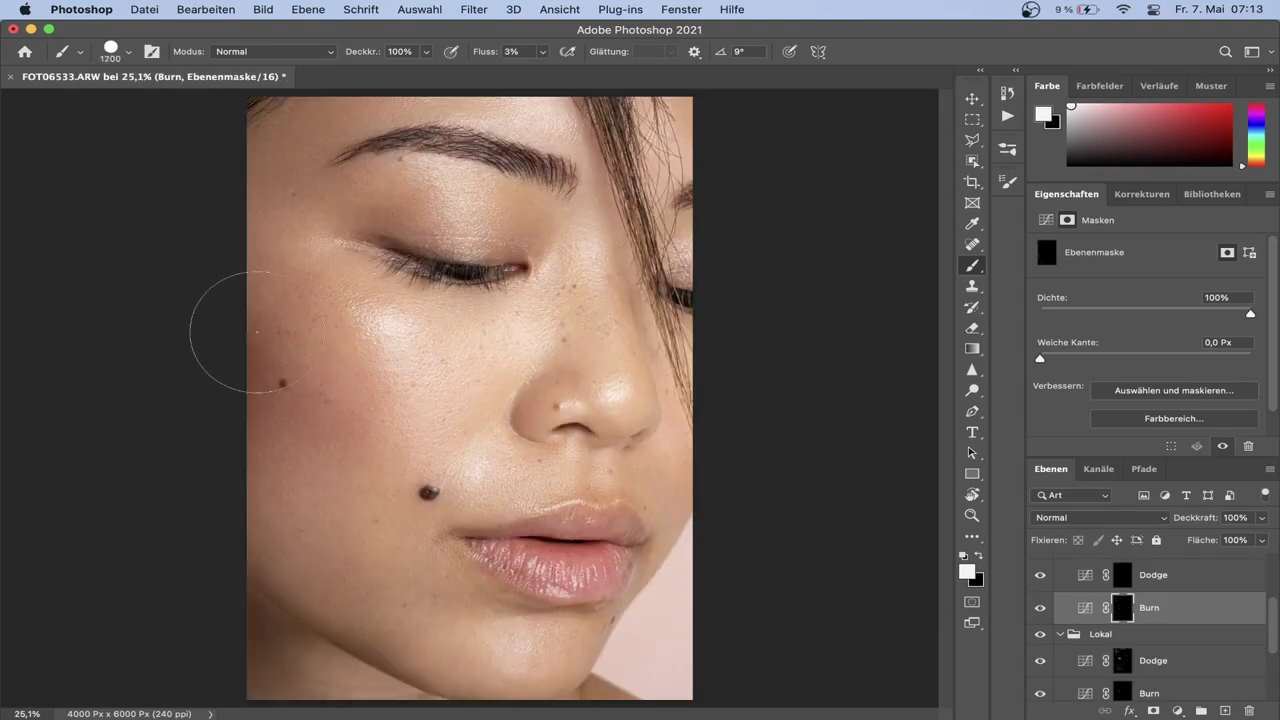
Burn the left cheek broadly with a 1300 px brush on the global Burn mask, then compare
{"action": "key", "text": "bracketright"}
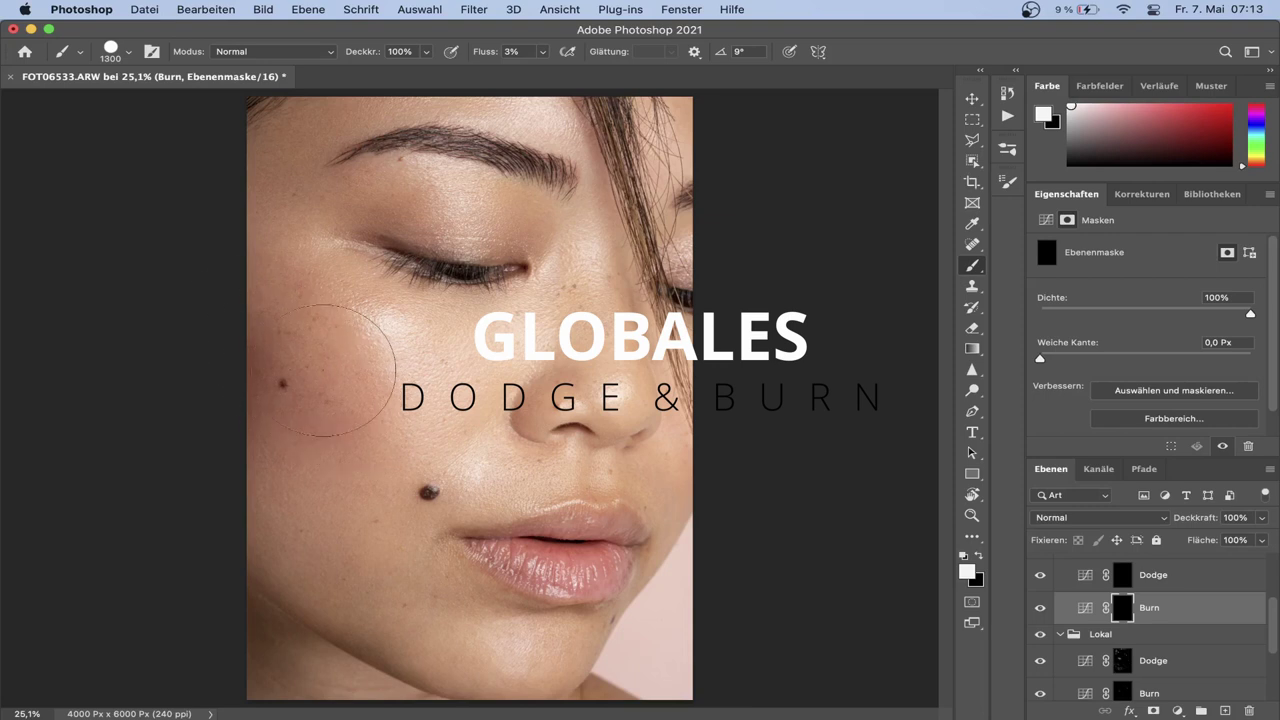
{"action": "left_click_drag", "start_coordinate": [331, 370], "coordinate": [332, 362]}
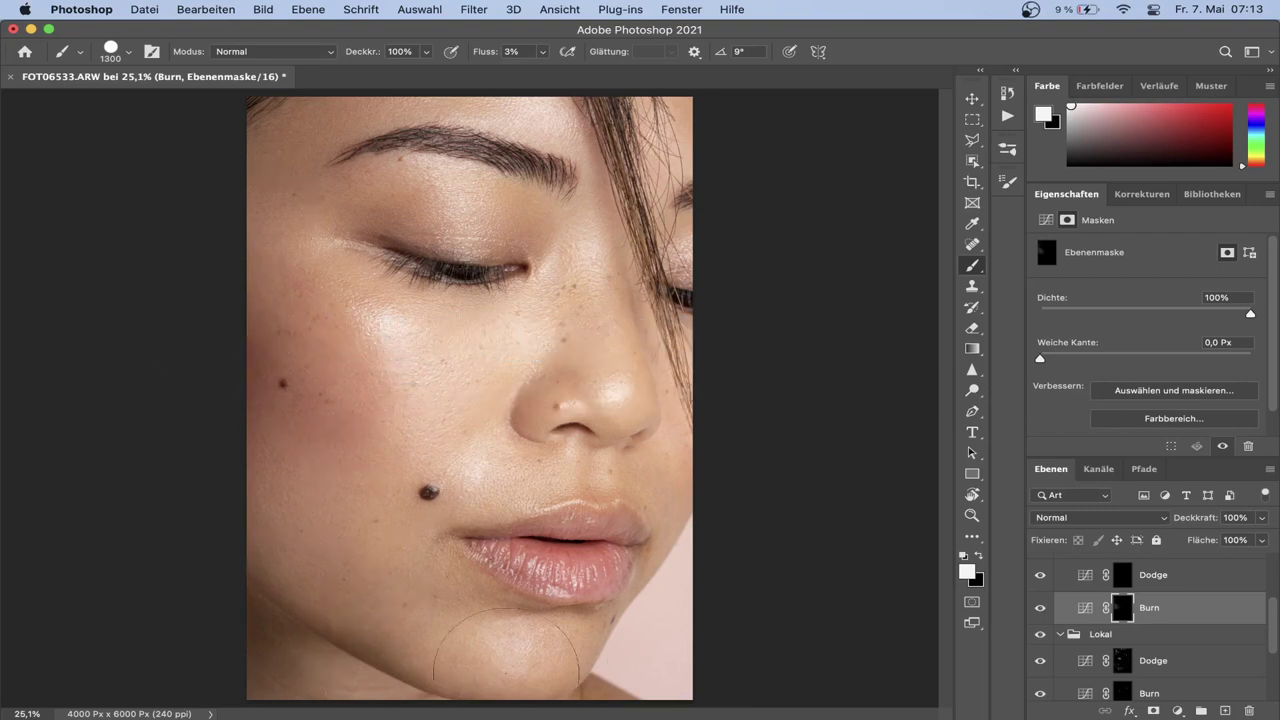
{"action": "mouse_move", "coordinate": [392, 342]}
{"action": "left_mouse_down"}
{"action": "mouse_move", "coordinate": [308, 362]}
{"action": "mouse_move", "coordinate": [331, 420]}
{"action": "mouse_move", "coordinate": [578, 490]}
{"action": "left_mouse_up"}
{"action": "left_click", "coordinate": [1041, 609]}
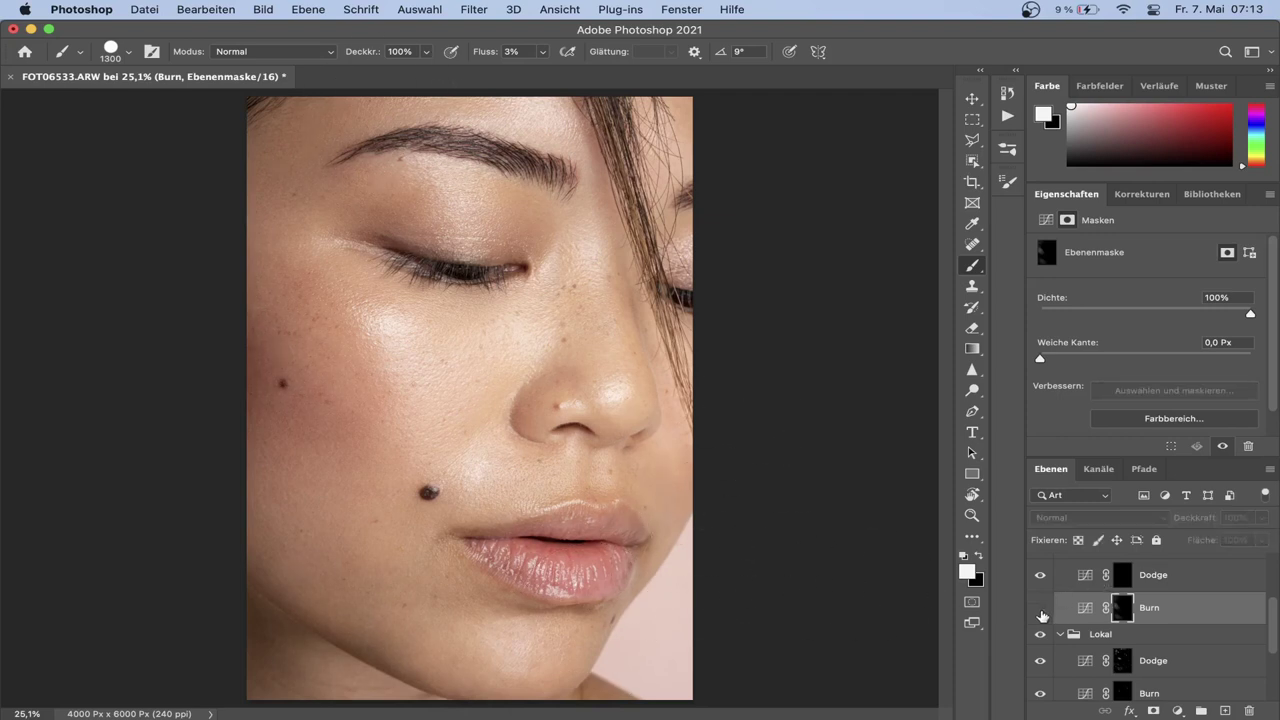
{"action": "left_click", "coordinate": [1041, 613]}
{"action": "scroll", "coordinate": [1260, 624], "scroll_direction": "up", "scroll_amount": 1}
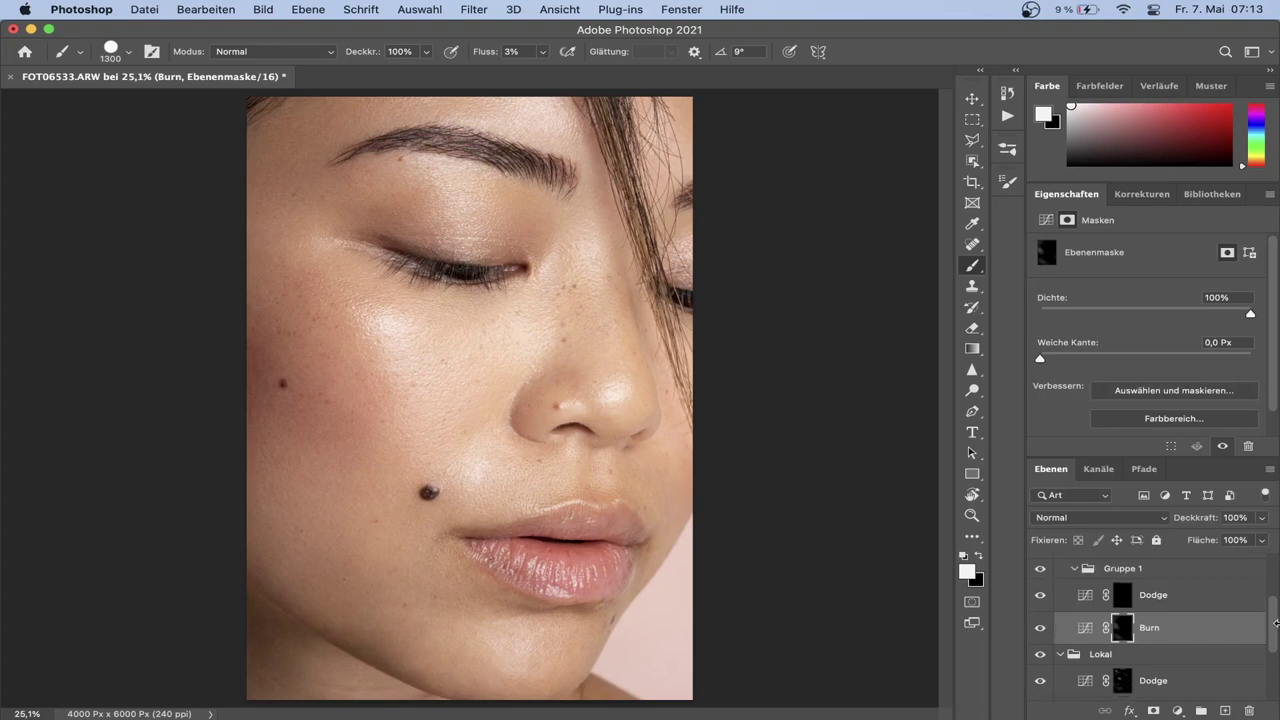
Softly burn the upper eyelid crease, then zoom to 50% on the eye with a size-150 brush
{"action": "left_click_drag", "start_coordinate": [1277, 627], "coordinate": [1276, 588]}
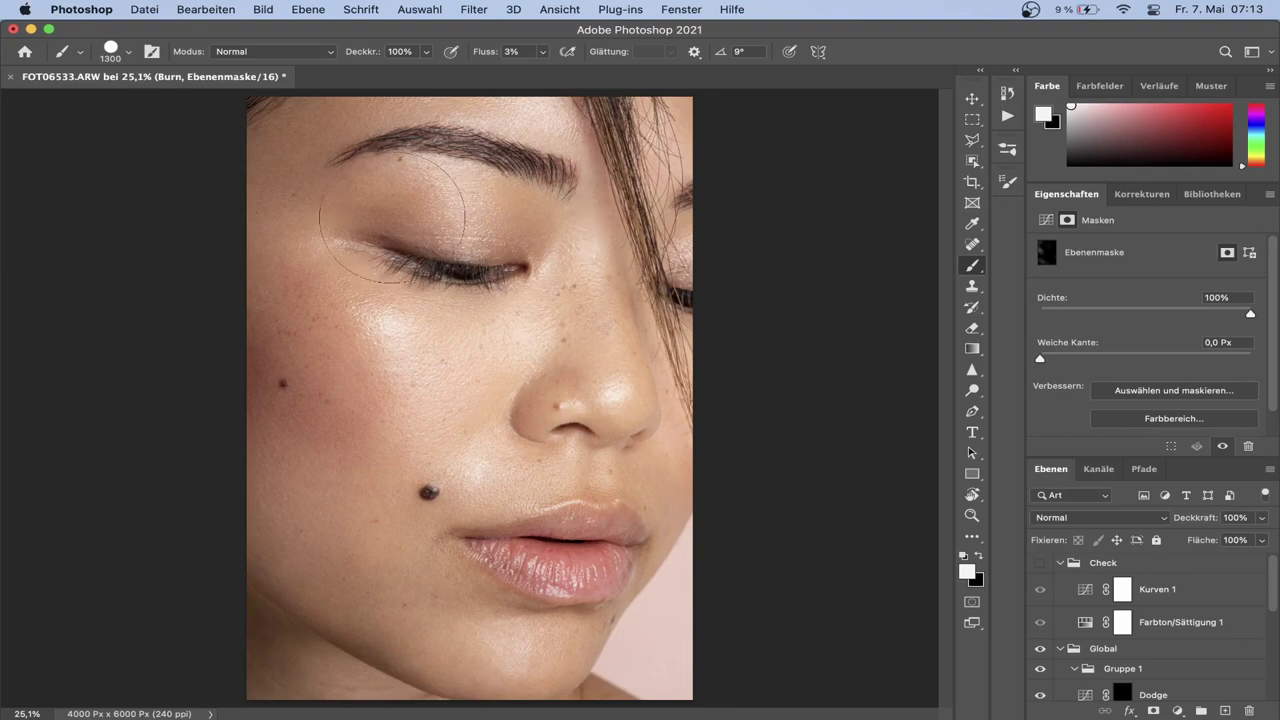
{"action": "mouse_move", "coordinate": [392, 218]}
{"action": "left_mouse_down"}
{"action": "mouse_move", "coordinate": [478, 210]}
{"action": "mouse_move", "coordinate": [413, 210]}
{"action": "left_mouse_up"}
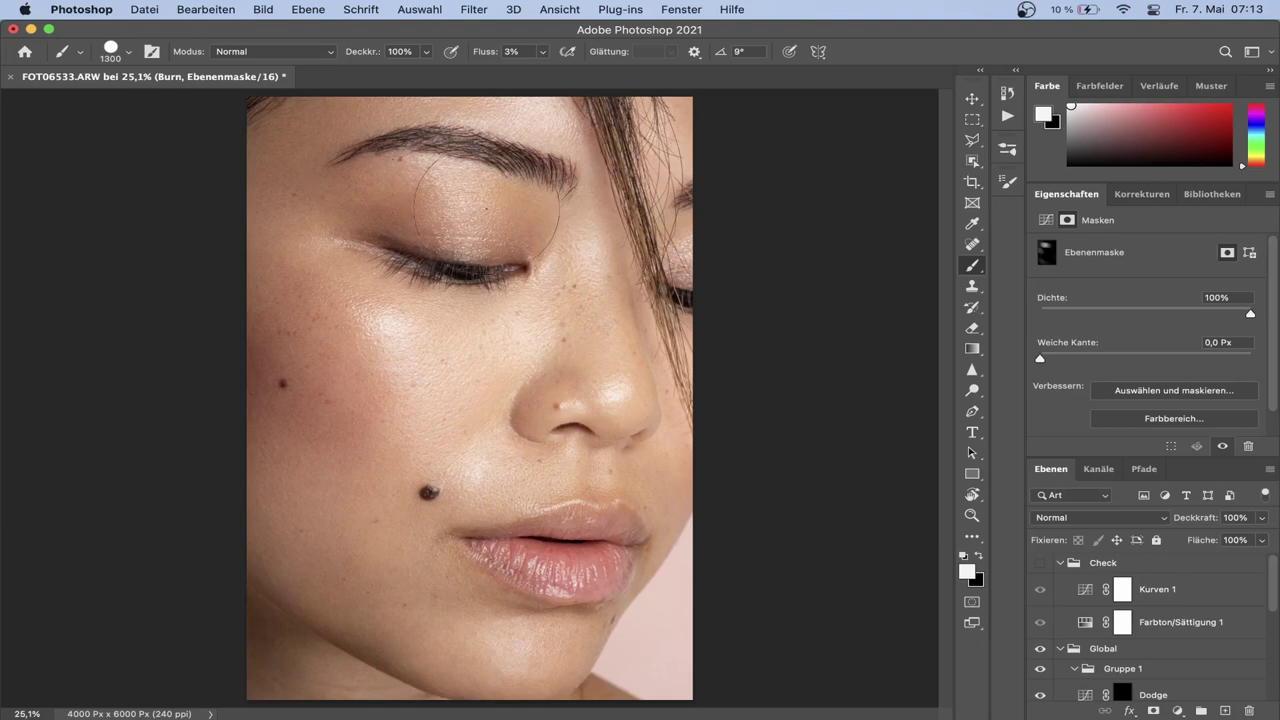
{"action": "key", "text": "z"}
{"action": "mouse_move", "coordinate": [486, 212]}
{"action": "left_mouse_down"}
{"action": "mouse_move", "coordinate": [528, 230]}
{"action": "mouse_move", "coordinate": [584, 376]}
{"action": "left_mouse_up"}
{"action": "key", "text": "b"}
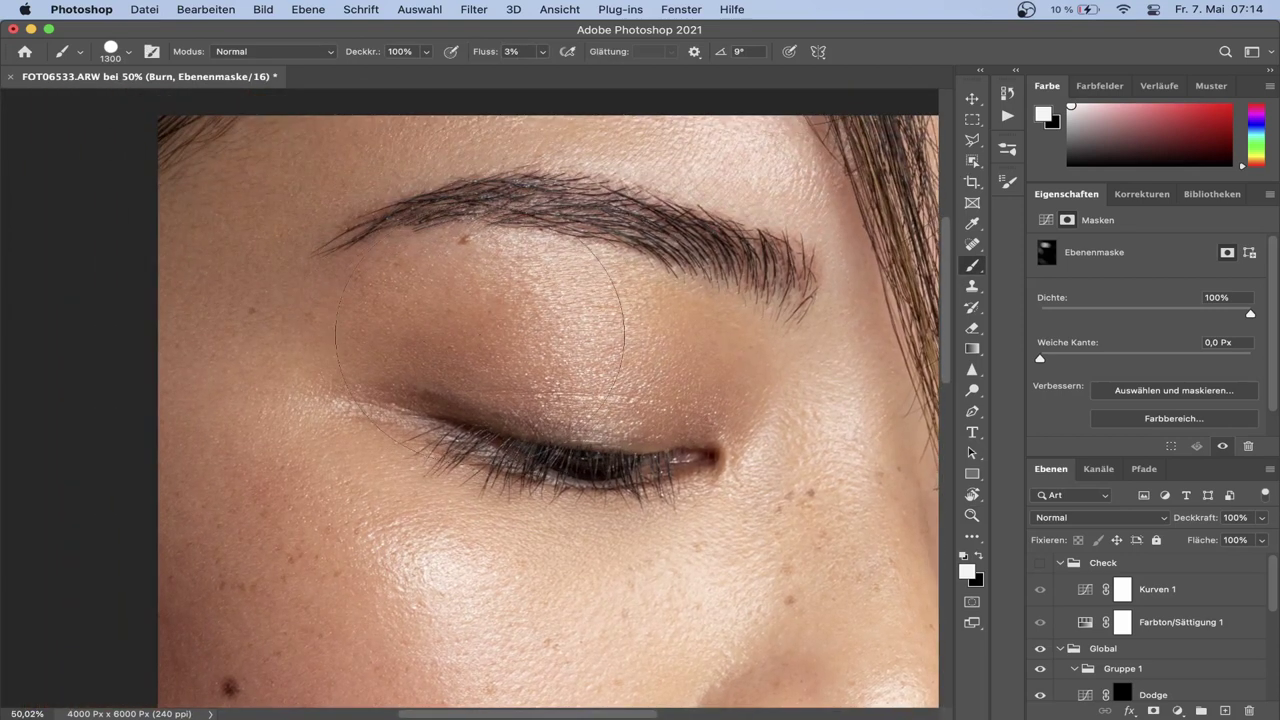
{"action": "key", "text": "bracketleft"}
{"action": "key", "text": "bracketleft"}
{"action": "key", "text": "bracketleft"}
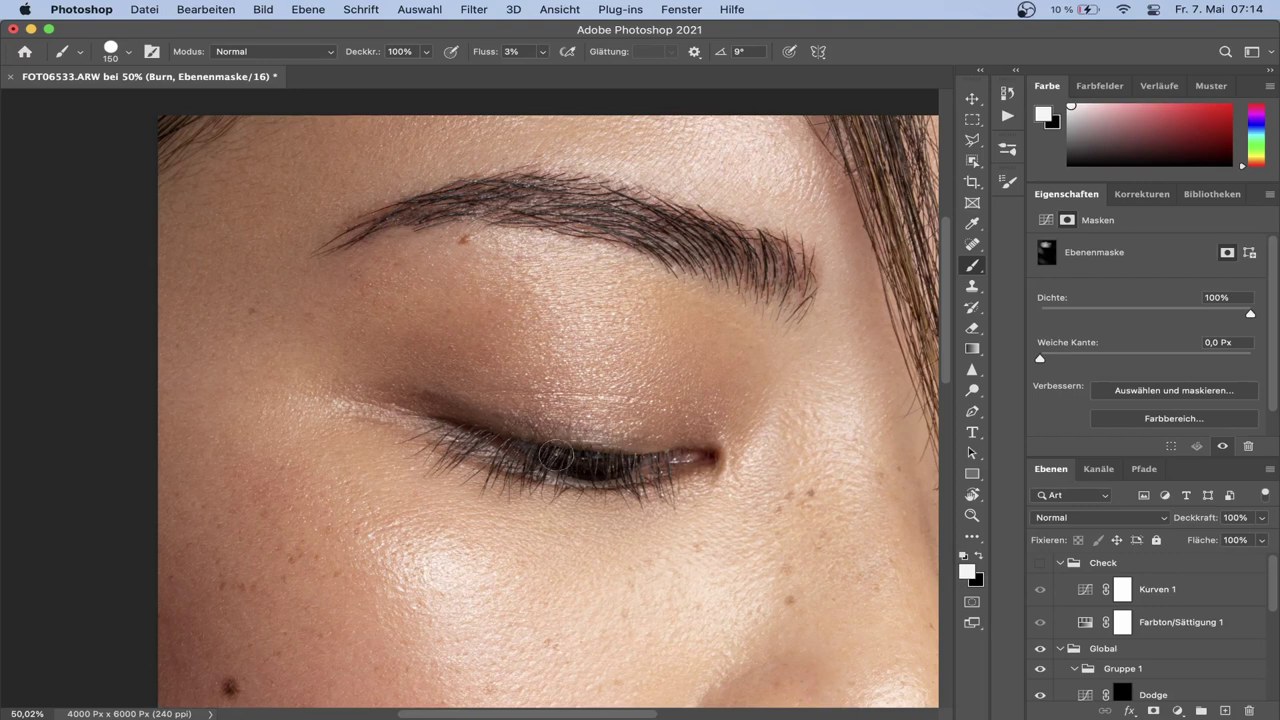
{"action": "mouse_move", "coordinate": [651, 392]}
{"action": "left_mouse_down"}
{"action": "mouse_move", "coordinate": [613, 406]}
{"action": "mouse_move", "coordinate": [360, 418]}
{"action": "left_mouse_up"}
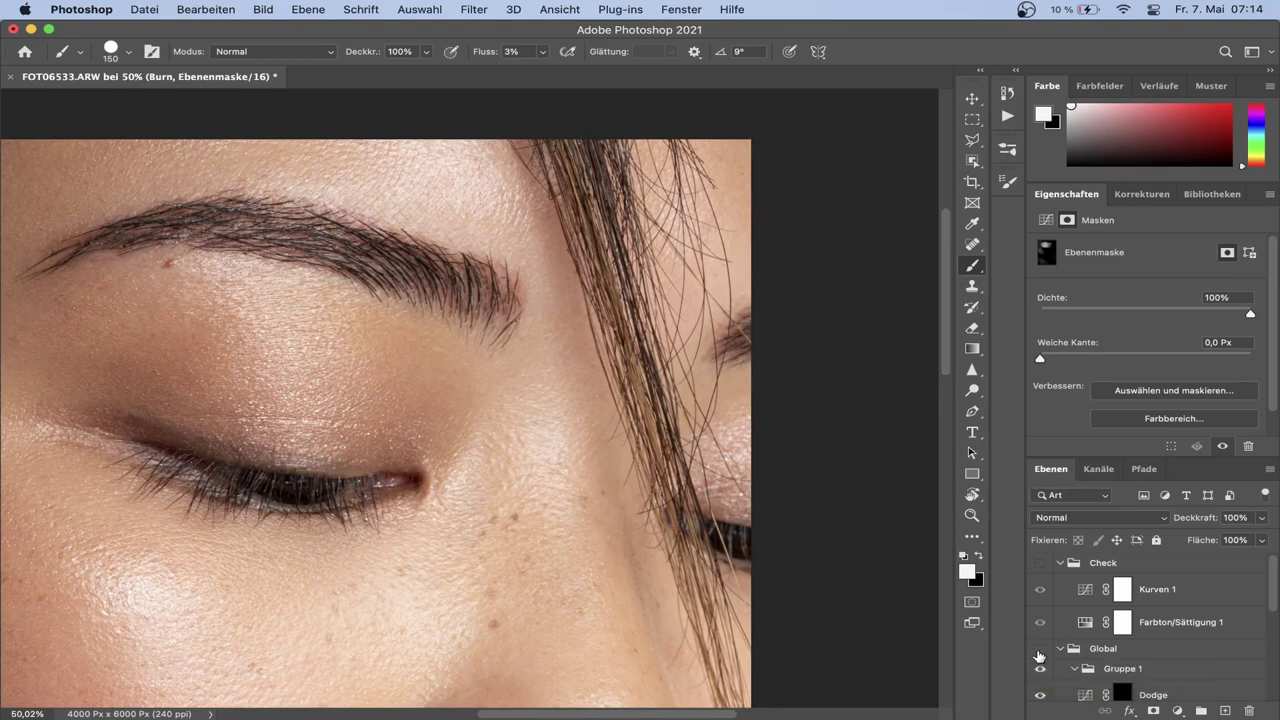
Compare the Global group, dodge the mouth corner with a size-176 brush, and reposition Gruppe 1
{"action": "left_click", "coordinate": [1041, 652]}
{"action": "left_click", "coordinate": [1040, 652]}
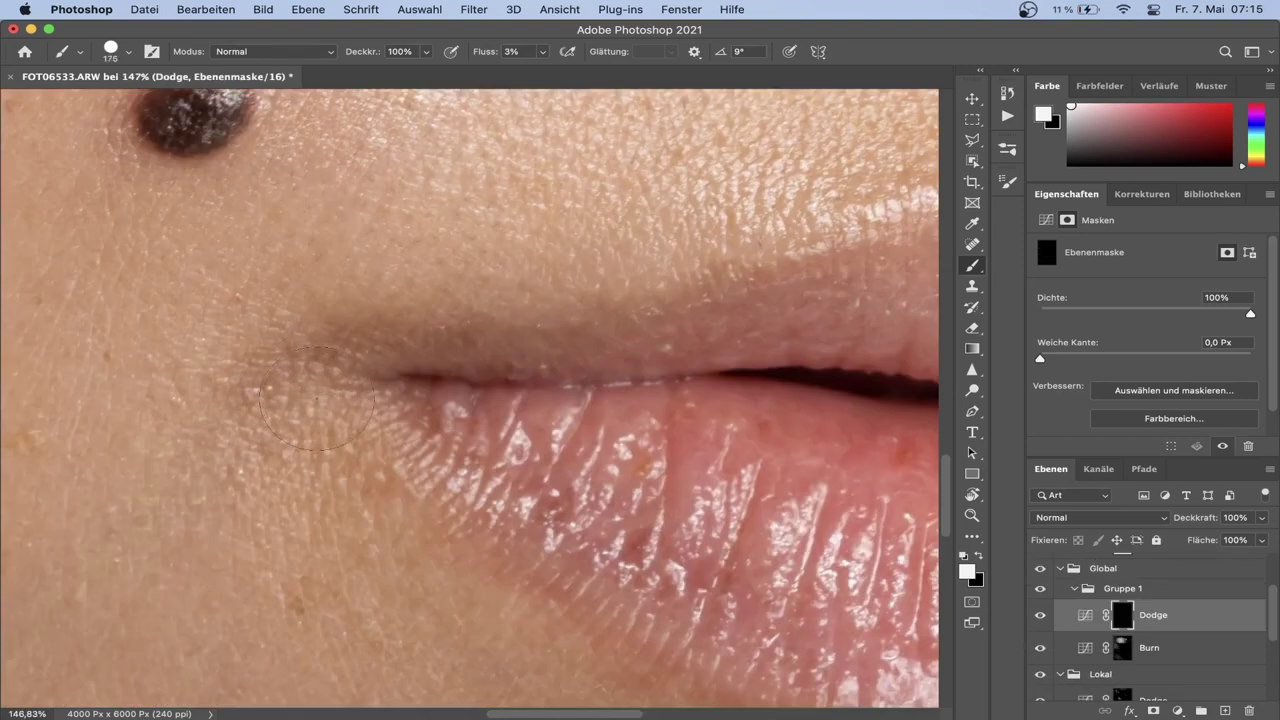
{"action": "key", "text": "bracketright"}
{"action": "key", "text": "bracketright"}
{"action": "key", "text": "bracketright"}
{"action": "left_click_drag", "start_coordinate": [340, 400], "coordinate": [375, 340]}
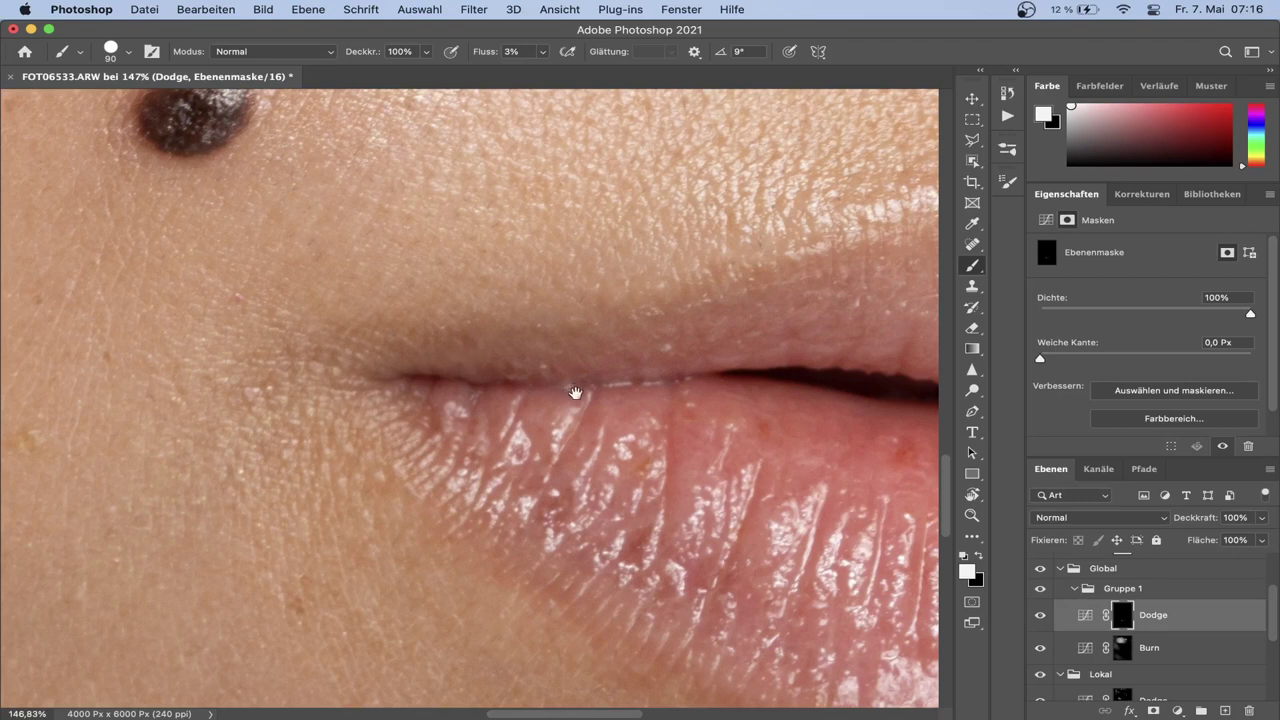
{"action": "left_click_drag", "start_coordinate": [577, 389], "coordinate": [469, 276]}
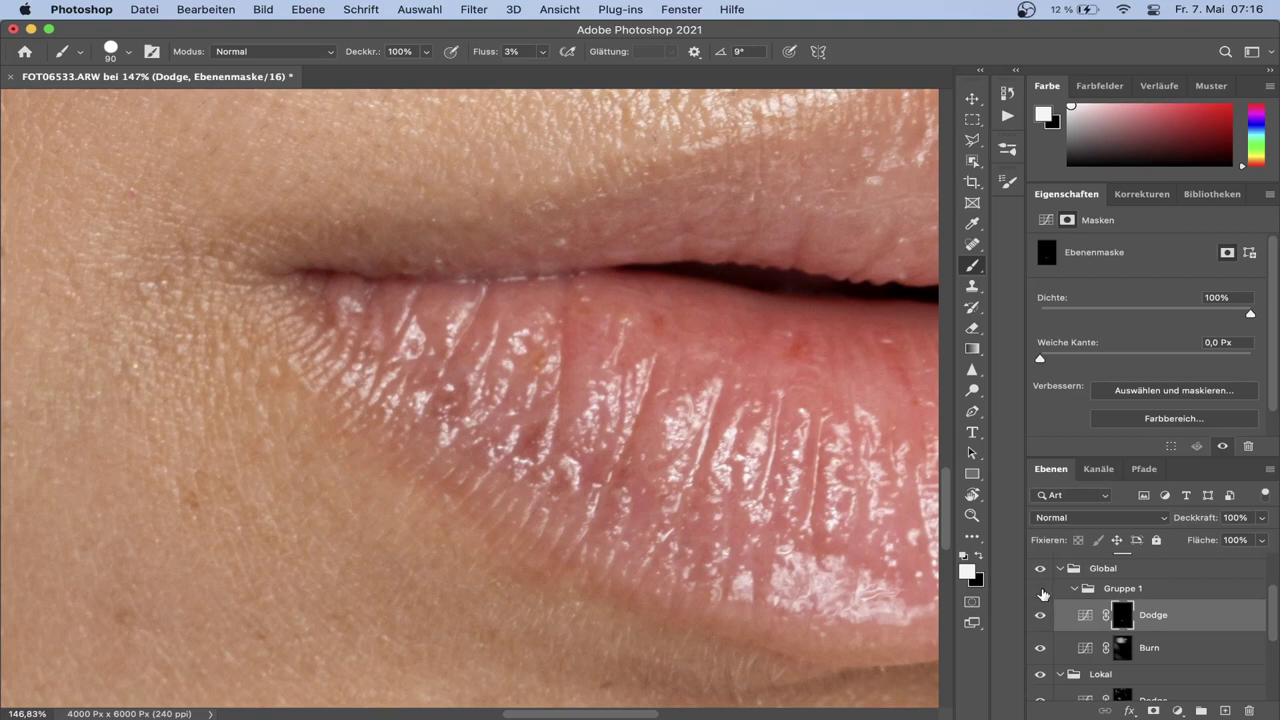
{"action": "left_click_drag", "start_coordinate": [1116, 590], "coordinate": [1062, 578]}
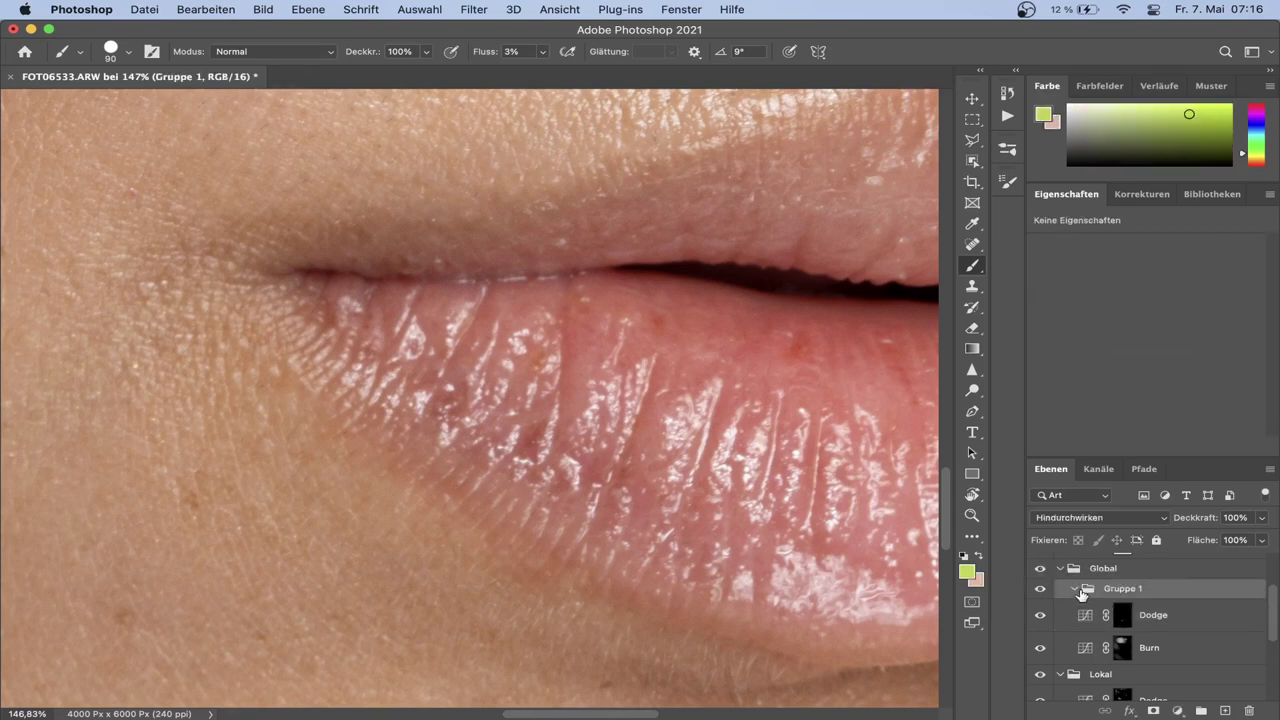
Ungroup Dodge and Burn from Gruppe 1 into Global, compare, and target Dodge's mask
{"action": "left_click", "coordinate": [1155, 620]}
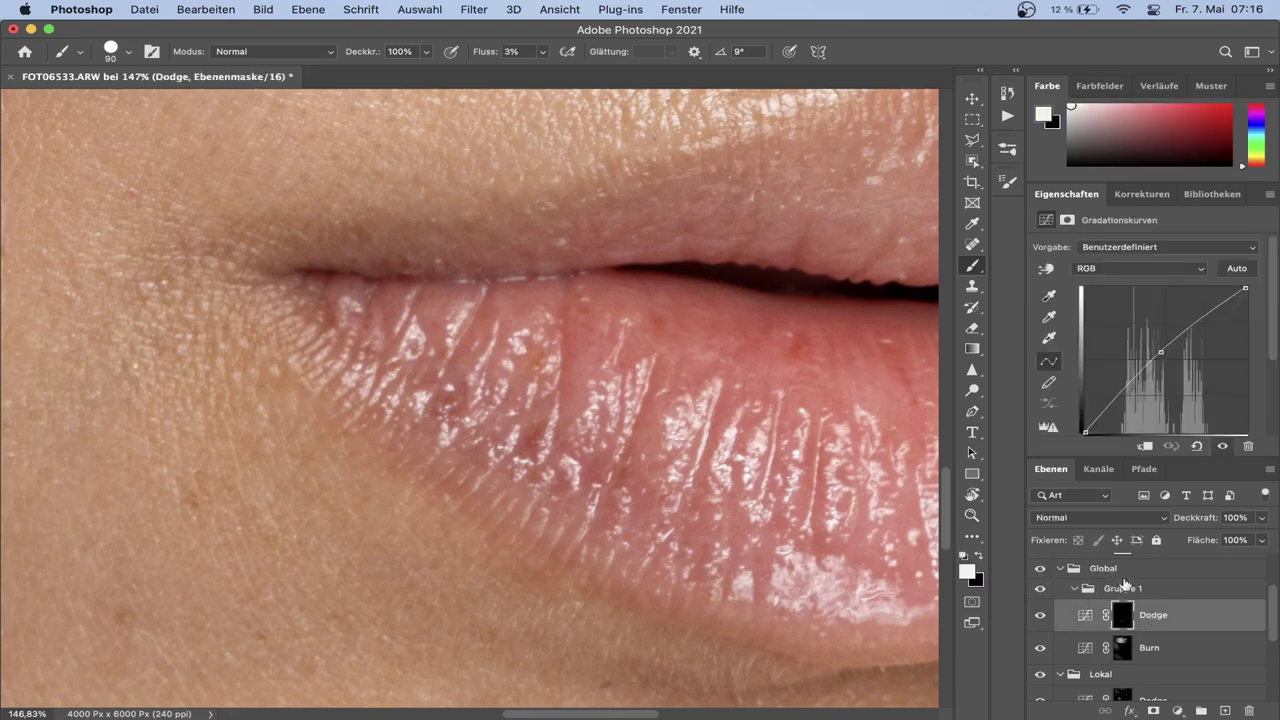
{"action": "key", "text": "ctrl+z"}
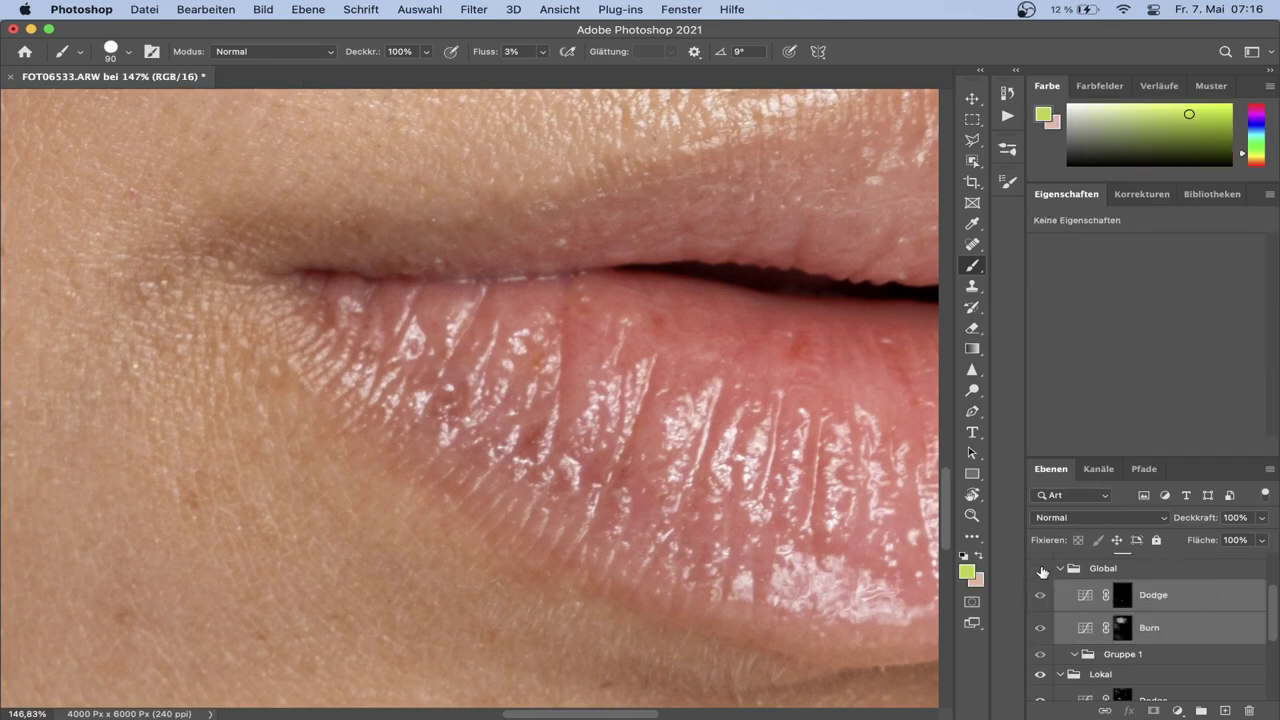
{"action": "left_click", "coordinate": [1041, 569]}
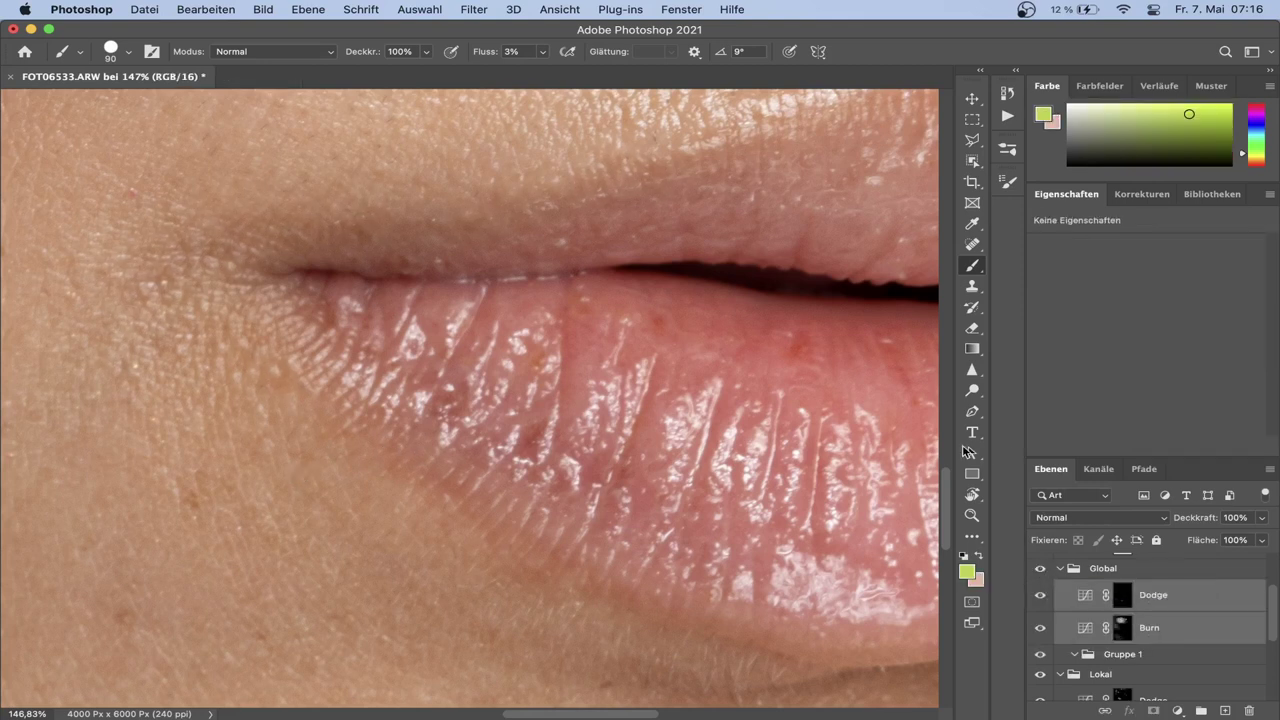
{"action": "left_click", "coordinate": [1122, 595]}
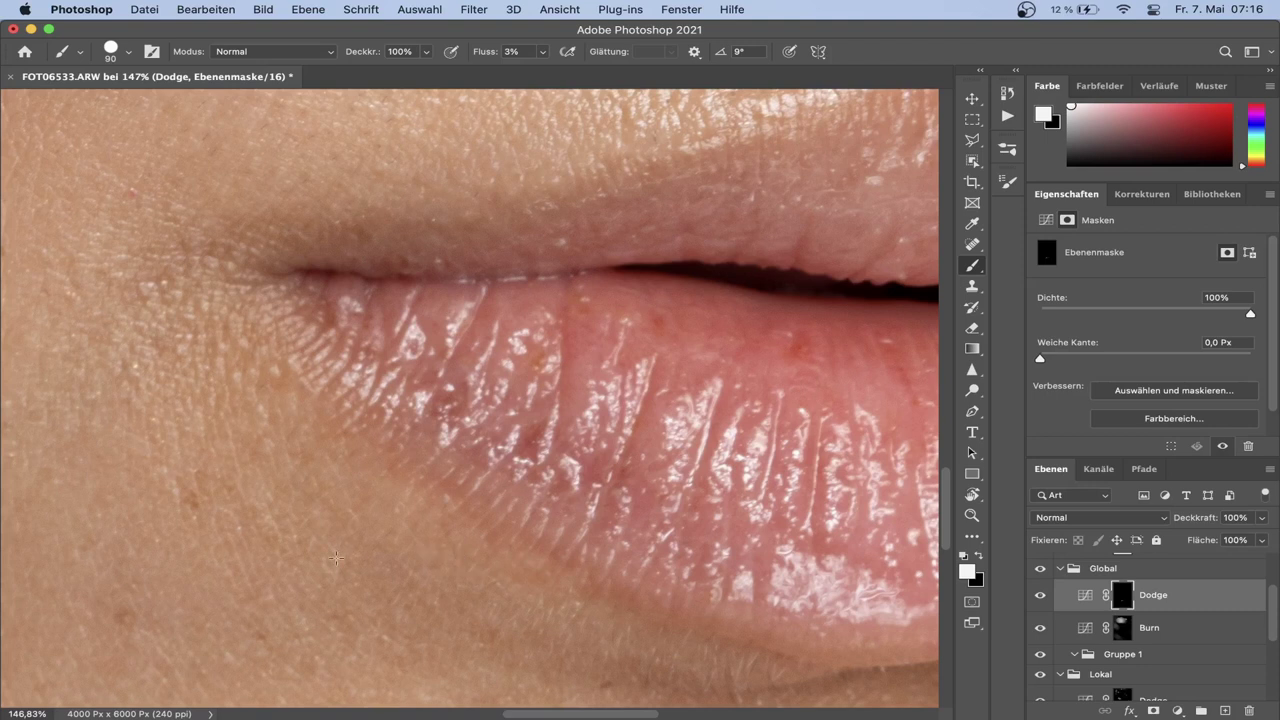
{"action": "left_click_drag", "start_coordinate": [534, 509], "coordinate": [471, 374]}
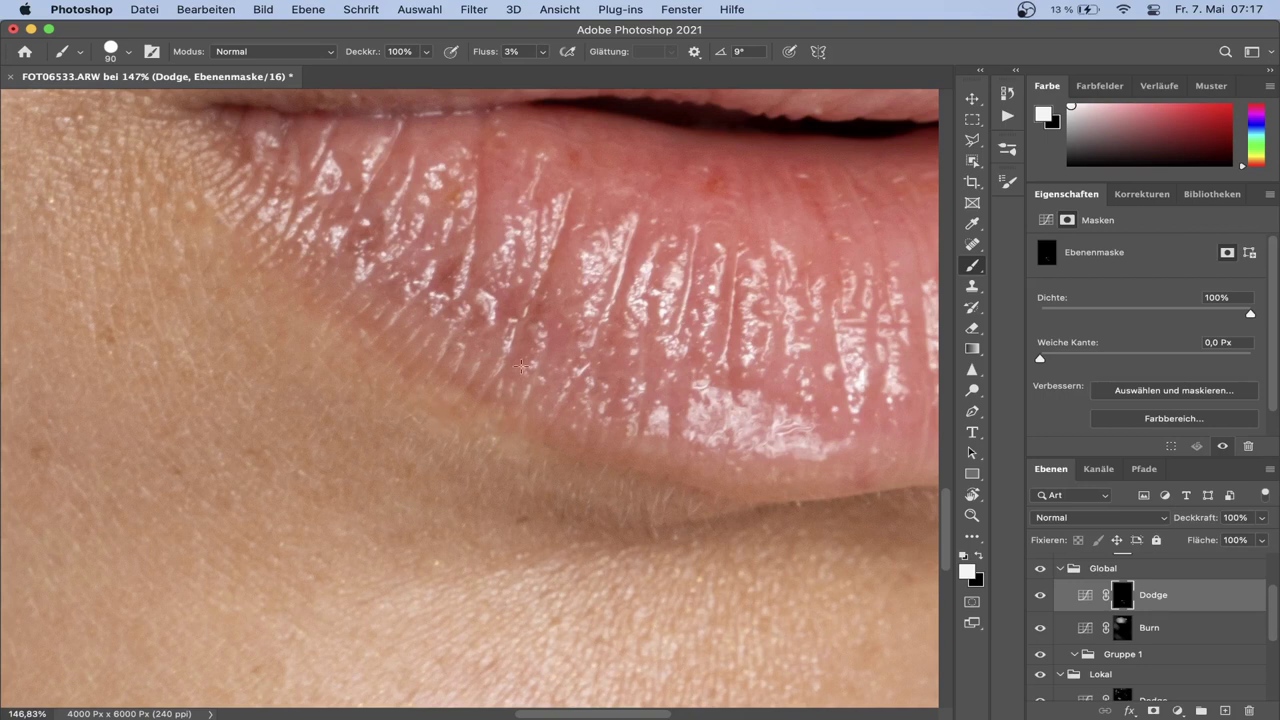
{"action": "left_click_drag", "start_coordinate": [699, 398], "coordinate": [432, 354]}
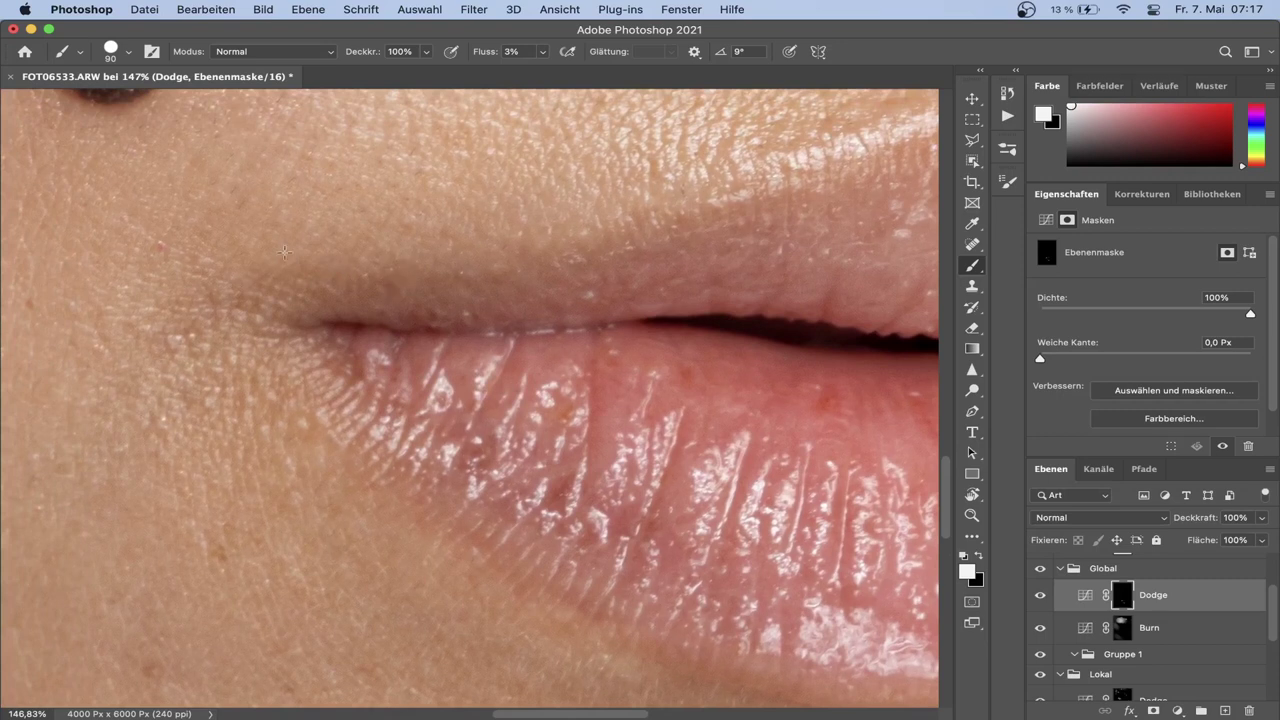
{"action": "mouse_move", "coordinate": [545, 245]}
{"action": "left_mouse_down"}
{"action": "mouse_move", "coordinate": [310, 393]}
{"action": "mouse_move", "coordinate": [480, 303]}
{"action": "left_mouse_up"}
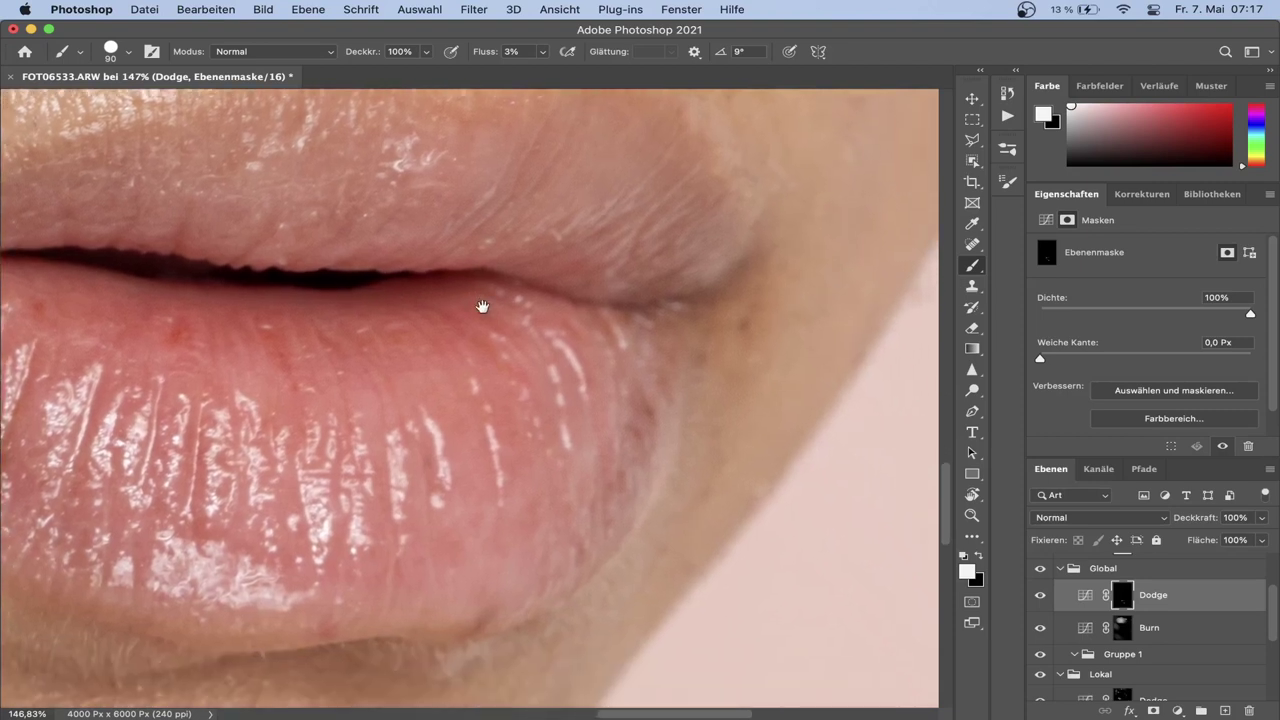
{"action": "key", "text": "bracketright"}
{"action": "key", "text": "bracketright"}
{"action": "key", "text": "bracketright"}
{"action": "key", "text": "bracketleft"}
{"action": "key", "text": "bracketleft"}
{"action": "key", "text": "z"}
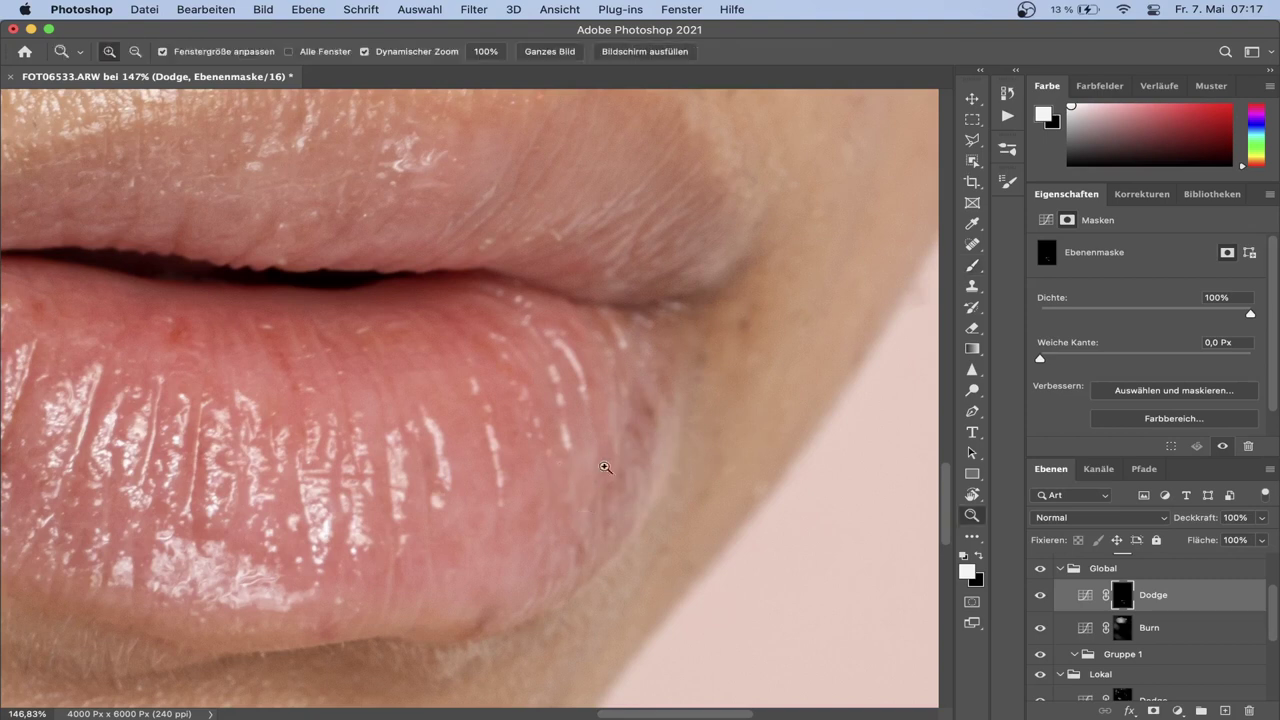
{"action": "key", "text": "ctrl+0"}
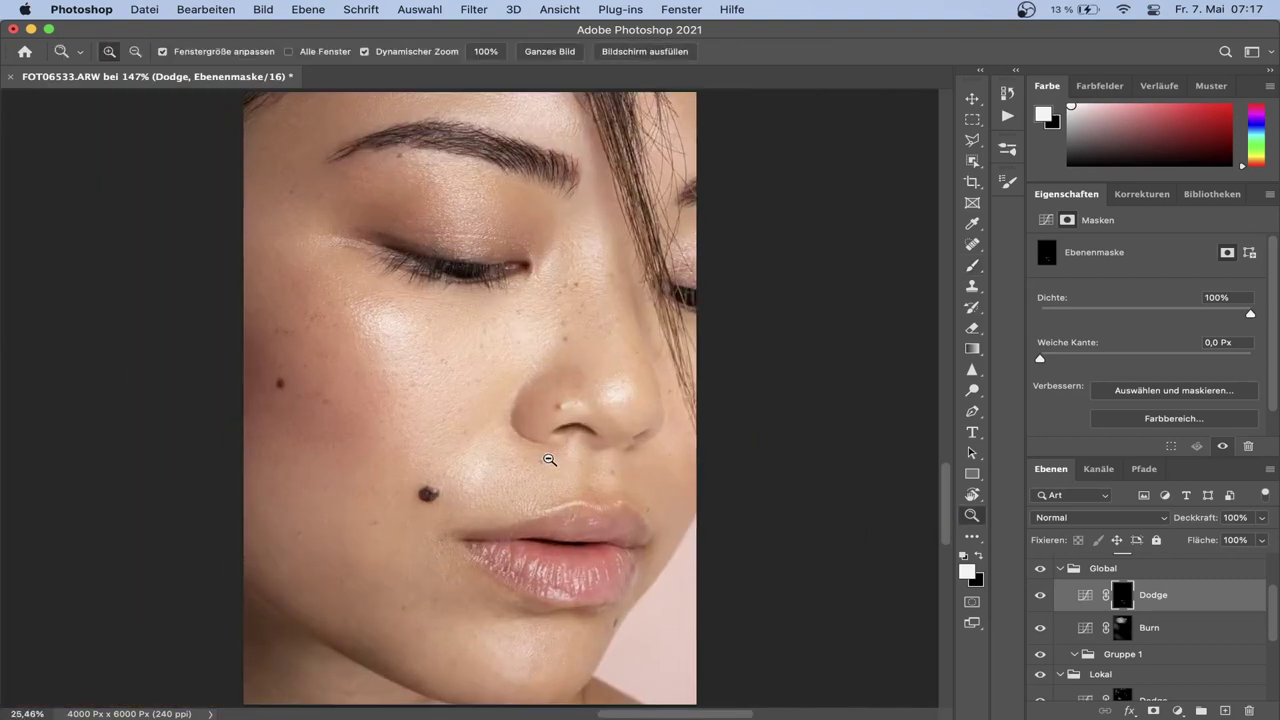
{"action": "scroll", "coordinate": [537, 446], "scroll_direction": "up", "scroll_amount": 1}
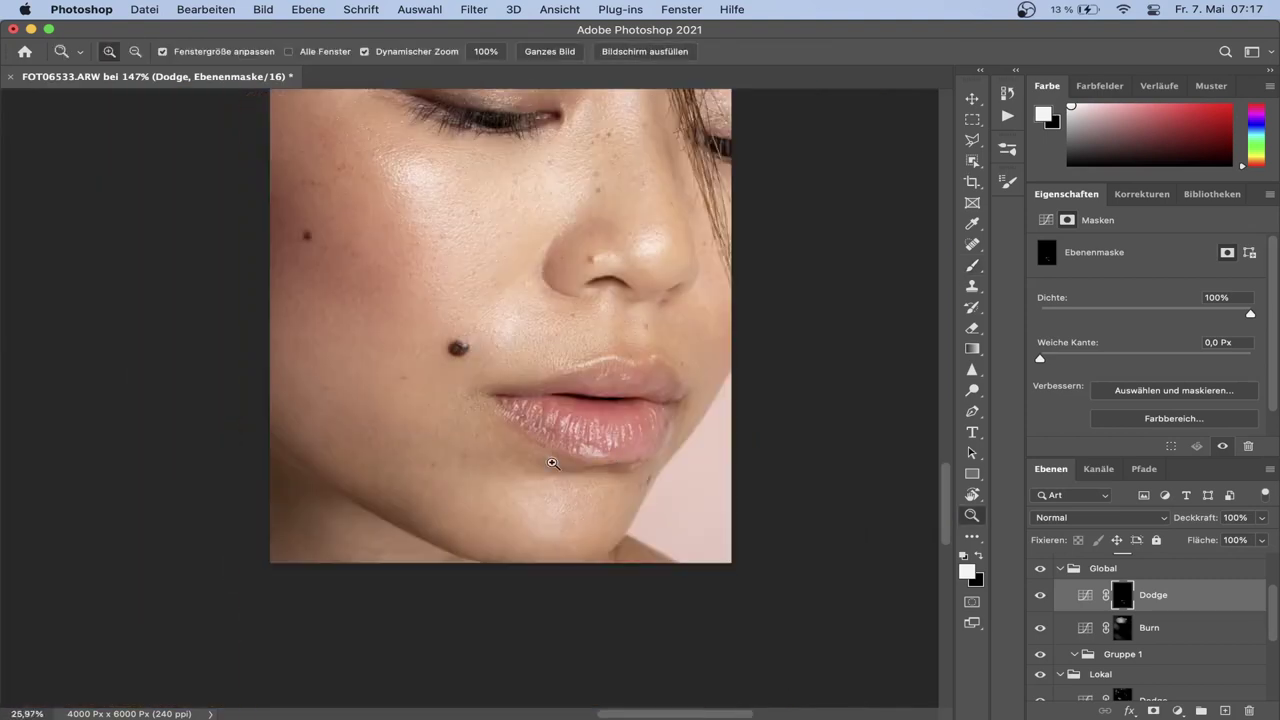
{"action": "left_click", "coordinate": [1041, 568]}
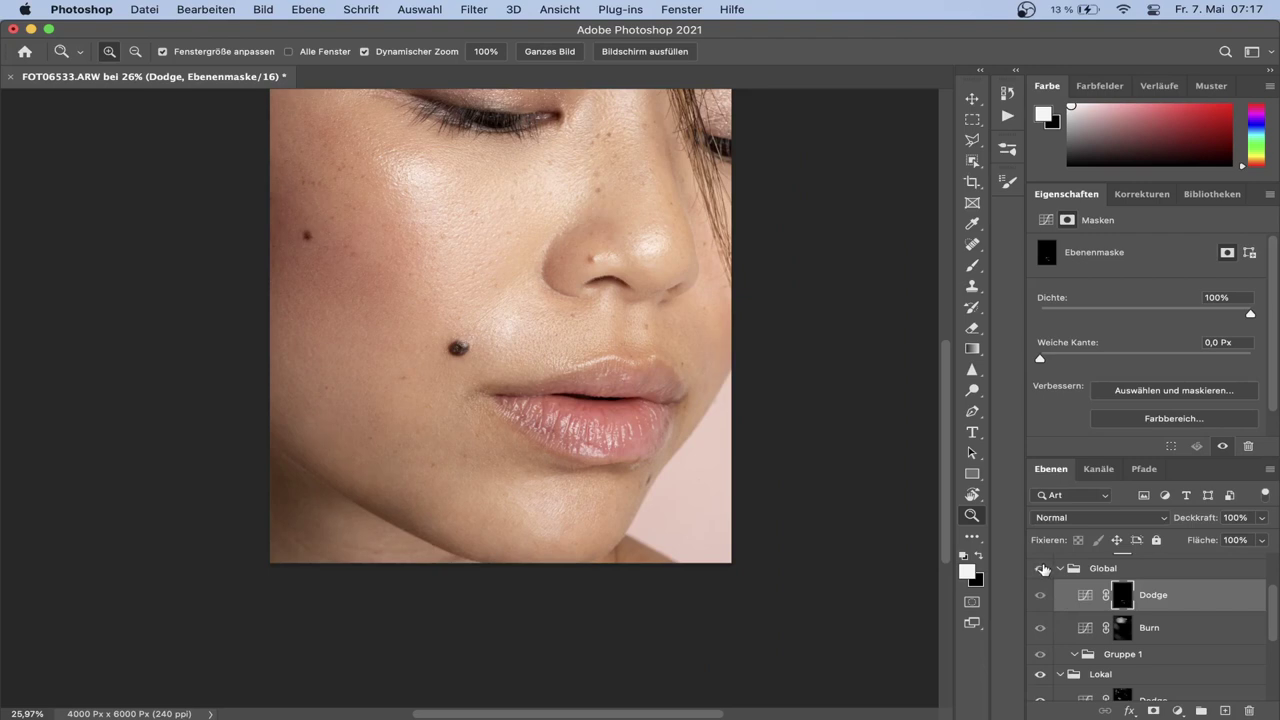
{"action": "left_click", "coordinate": [1042, 568]}
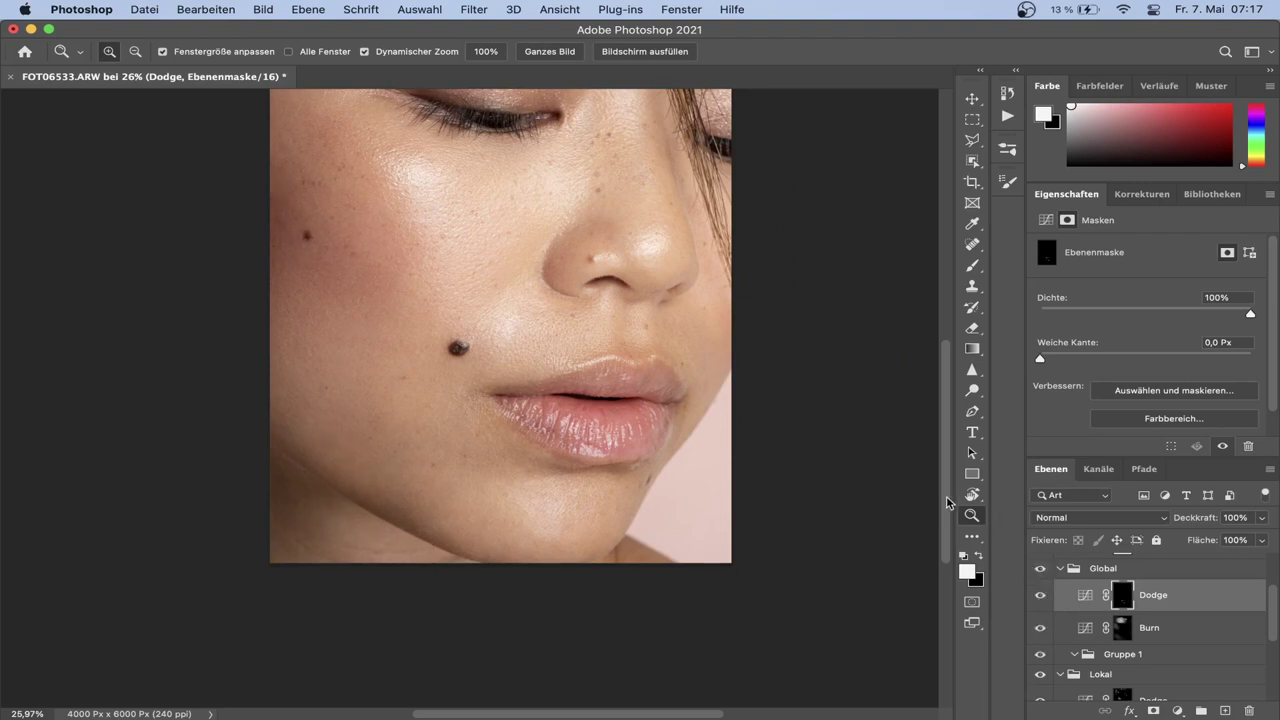
{"action": "scroll", "coordinate": [946, 495], "scroll_direction": "up", "scroll_amount": 3}
{"action": "scroll", "coordinate": [946, 490], "scroll_direction": "up", "scroll_amount": 3}
{"action": "scroll", "coordinate": [346, 277], "scroll_direction": "up", "scroll_amount": 1}
Set a size-175 brush on the Global Dodge mask and frame the nose, lips and chin
{"action": "scroll", "coordinate": [380, 279], "scroll_direction": "up", "scroll_amount": 2}
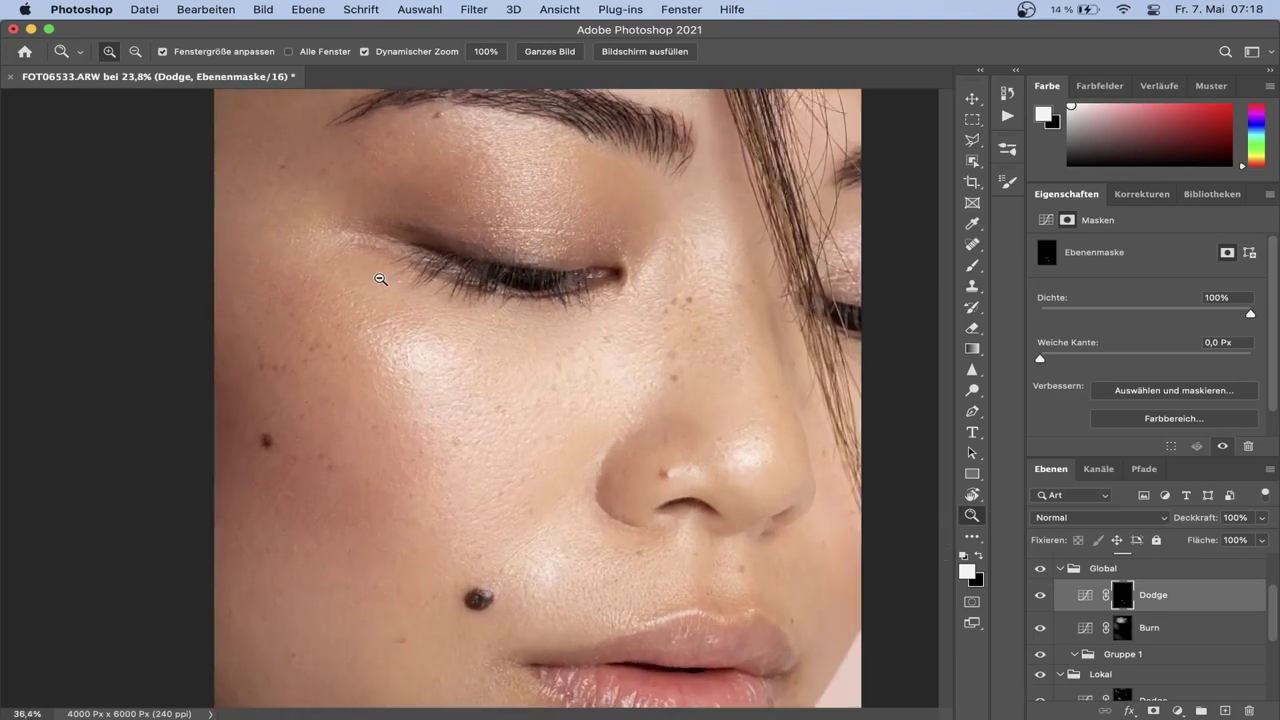
{"action": "scroll", "coordinate": [385, 280], "scroll_direction": "up", "scroll_amount": 2}
{"action": "scroll", "coordinate": [390, 280], "scroll_direction": "up", "scroll_amount": 1}
{"action": "scroll", "coordinate": [400, 283], "scroll_direction": "up", "scroll_amount": 1}
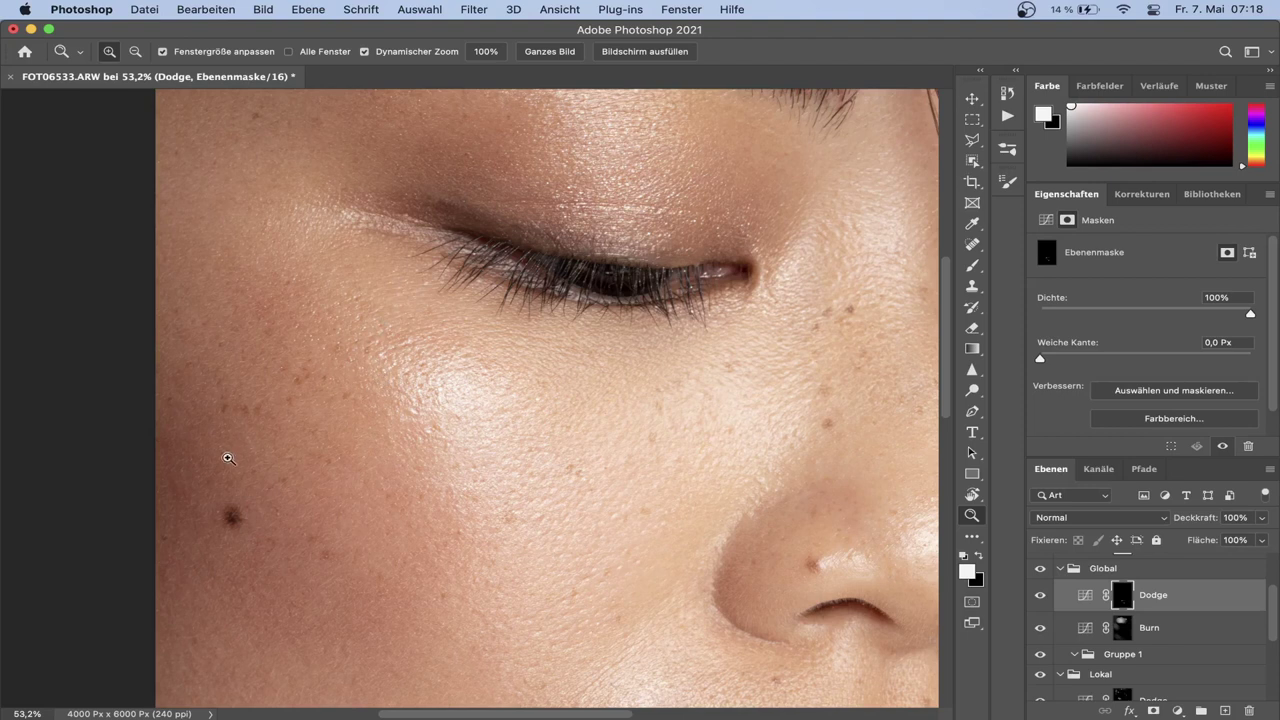
{"action": "key", "text": "b"}
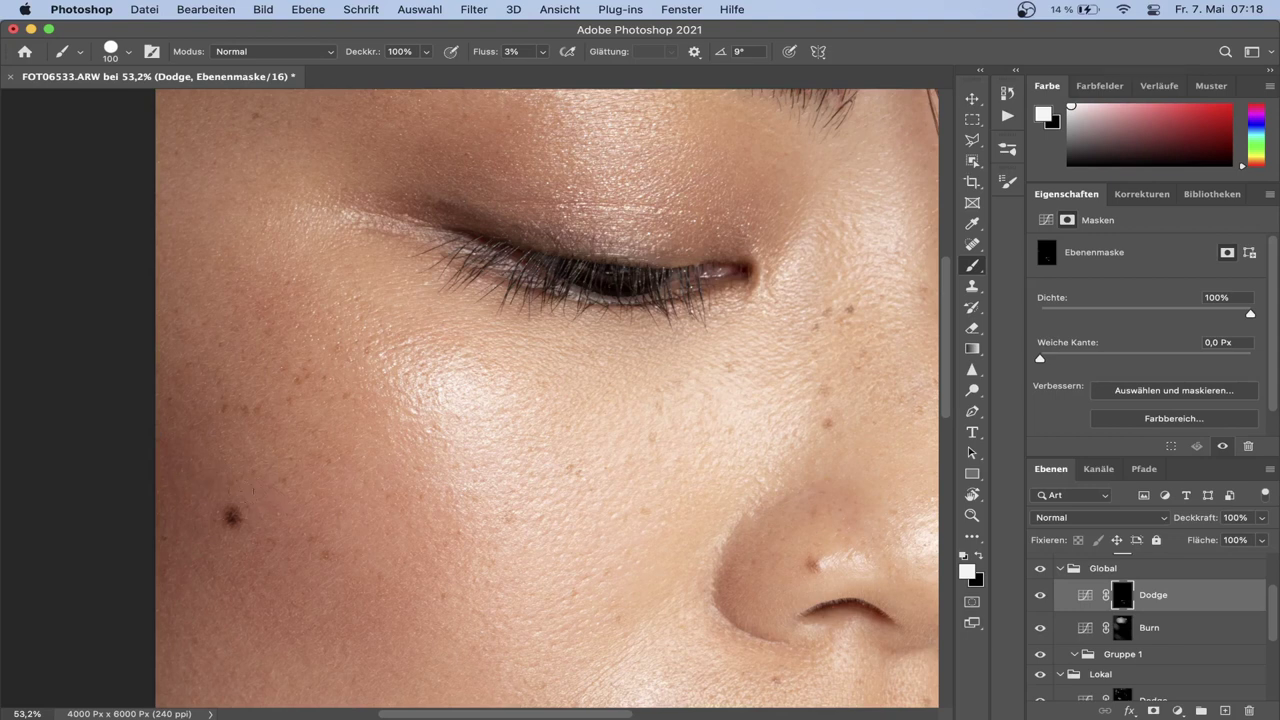
{"action": "key", "text": "bracketright"}
{"action": "scroll", "coordinate": [300, 630], "scroll_direction": "up", "scroll_amount": 3}
{"action": "mouse_move", "coordinate": [286, 623]}
{"action": "left_mouse_down"}
{"action": "mouse_move", "coordinate": [157, 337]}
{"action": "mouse_move", "coordinate": [323, 206]}
{"action": "left_mouse_up"}
{"action": "mouse_move", "coordinate": [305, 370]}
{"action": "left_mouse_down"}
{"action": "mouse_move", "coordinate": [271, 306]}
{"action": "mouse_move", "coordinate": [314, 223]}
{"action": "mouse_move", "coordinate": [523, 171]}
{"action": "mouse_move", "coordinate": [420, 386]}
{"action": "left_mouse_up"}
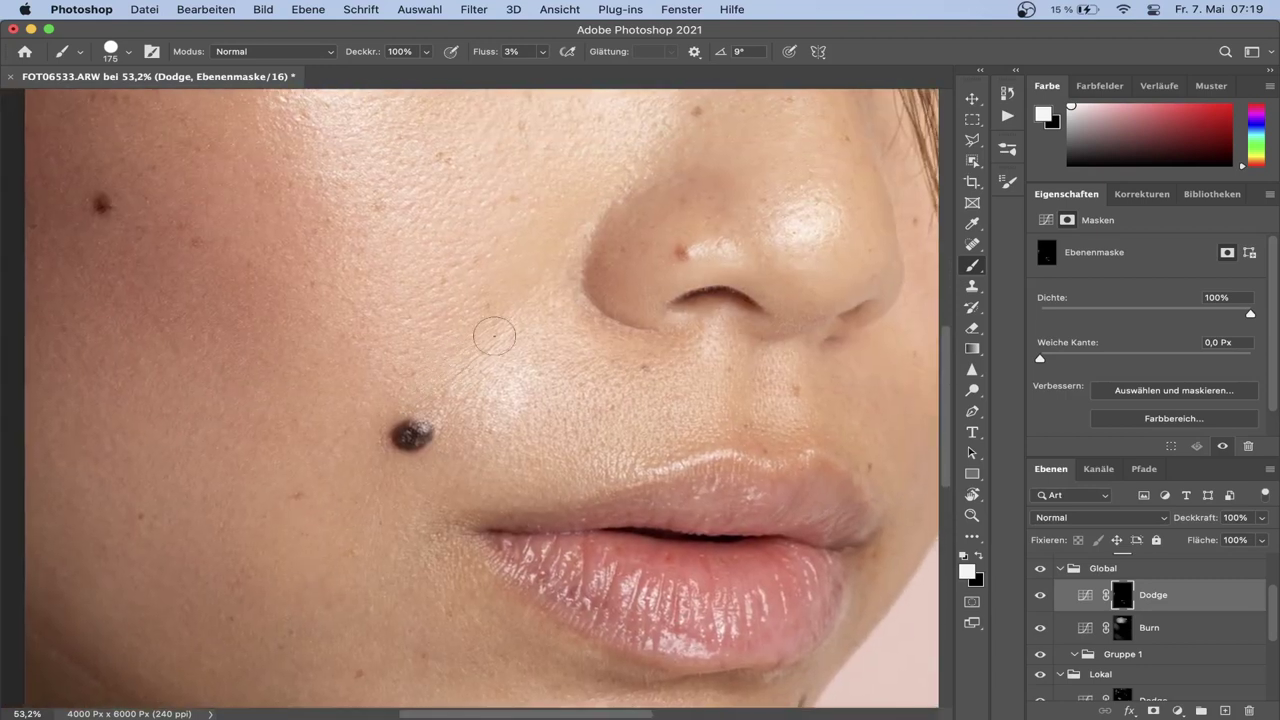
{"action": "scroll", "coordinate": [486, 334], "scroll_direction": "down", "scroll_amount": 3}
{"action": "scroll", "coordinate": [1268, 618], "scroll_direction": "down", "scroll_amount": 2}
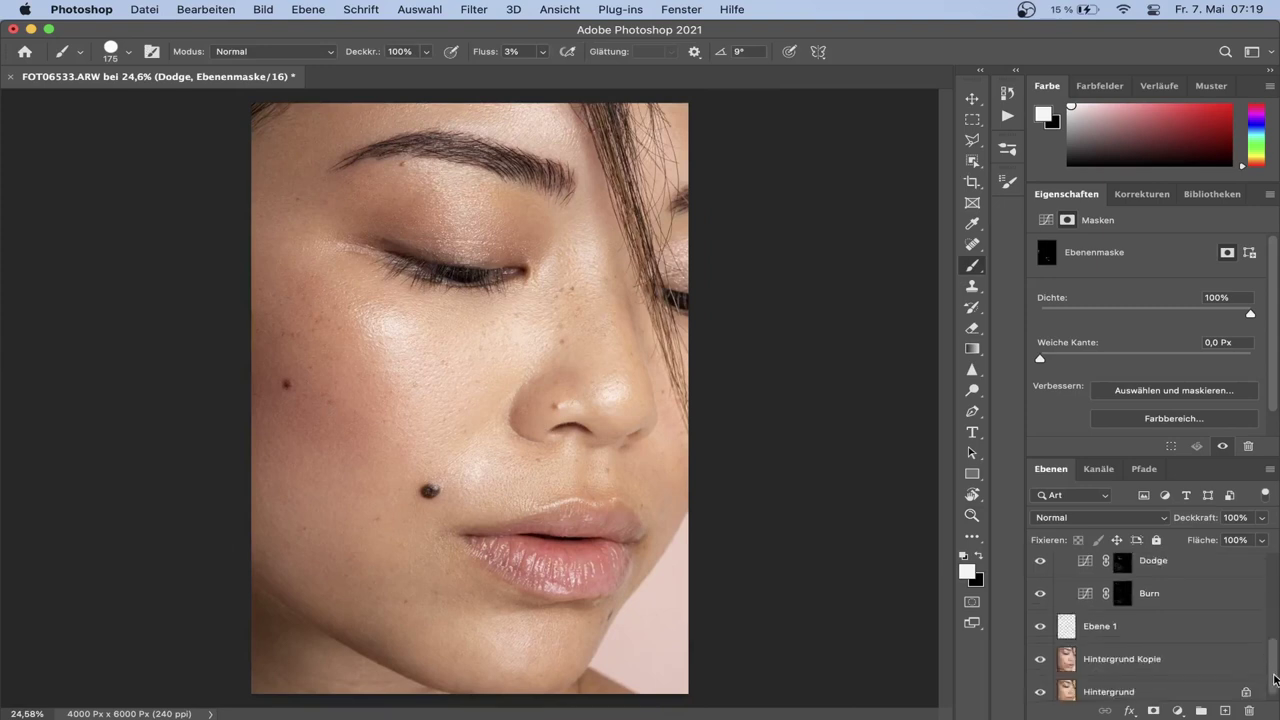
{"action": "left_click", "coordinate": [1041, 684], "text": "alt"}
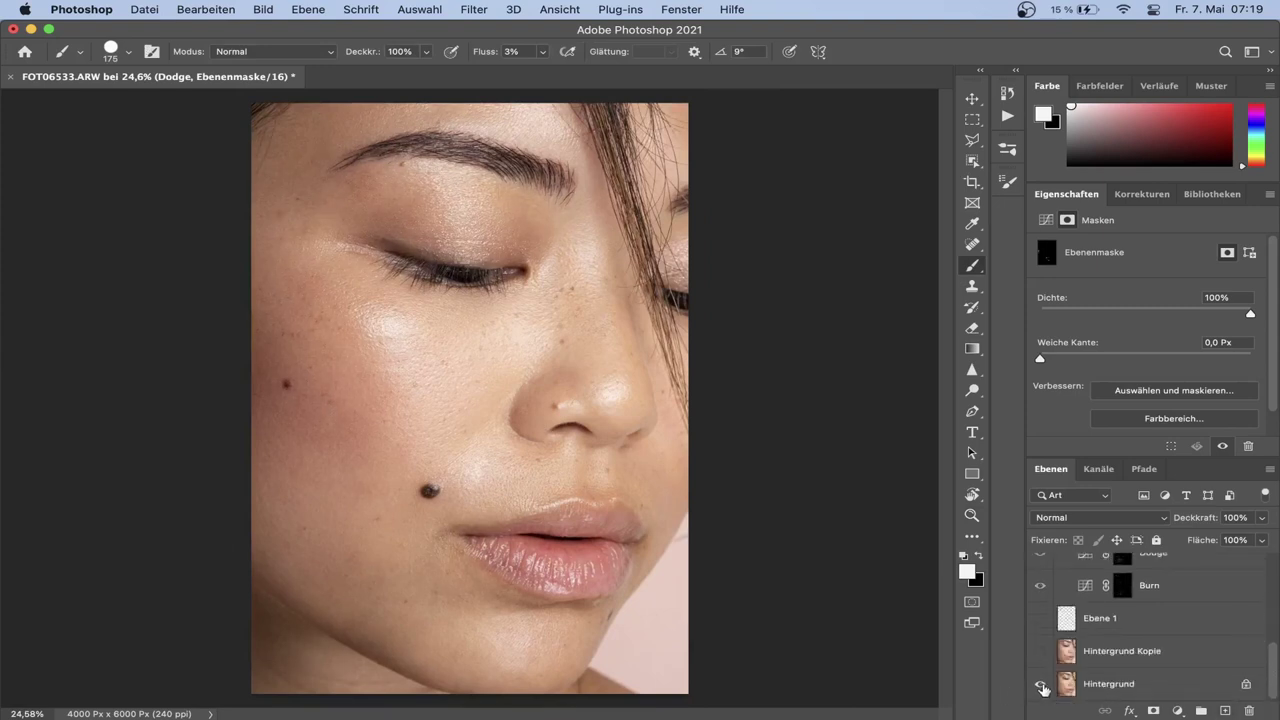
{"action": "left_click", "coordinate": [1041, 684], "text": "alt"}
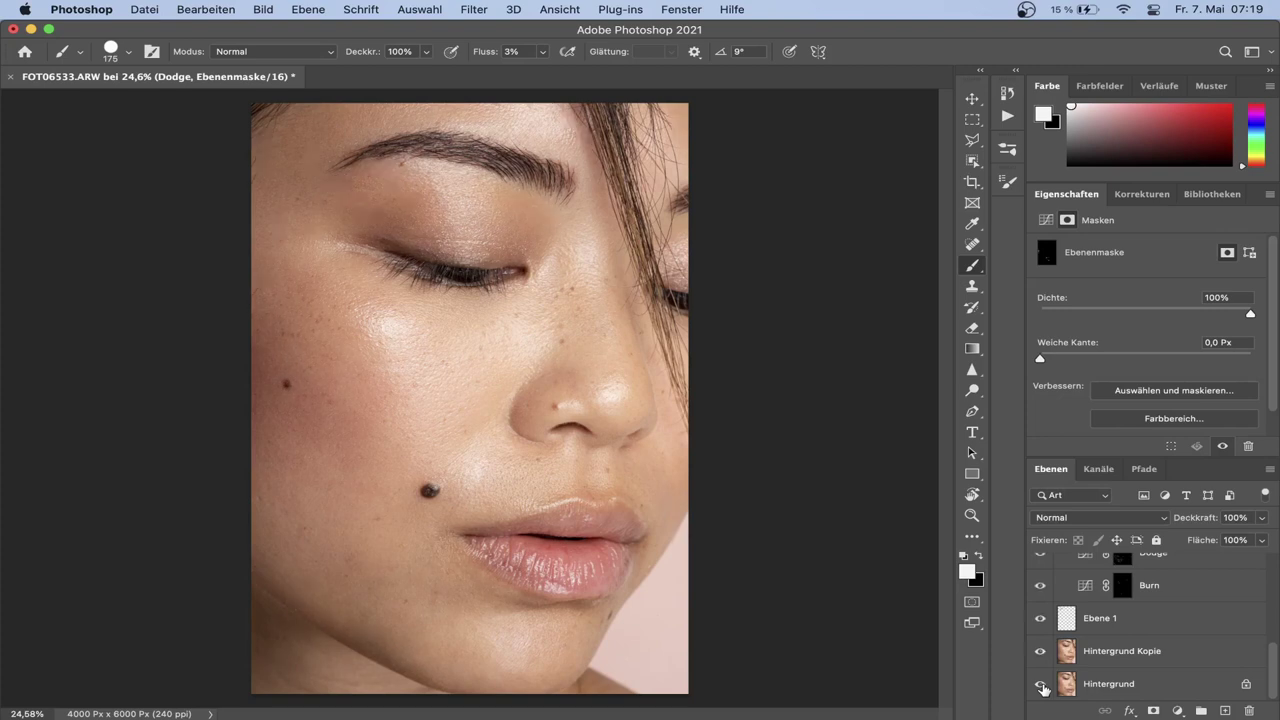
{"action": "left_click", "coordinate": [1041, 684], "text": "alt"}
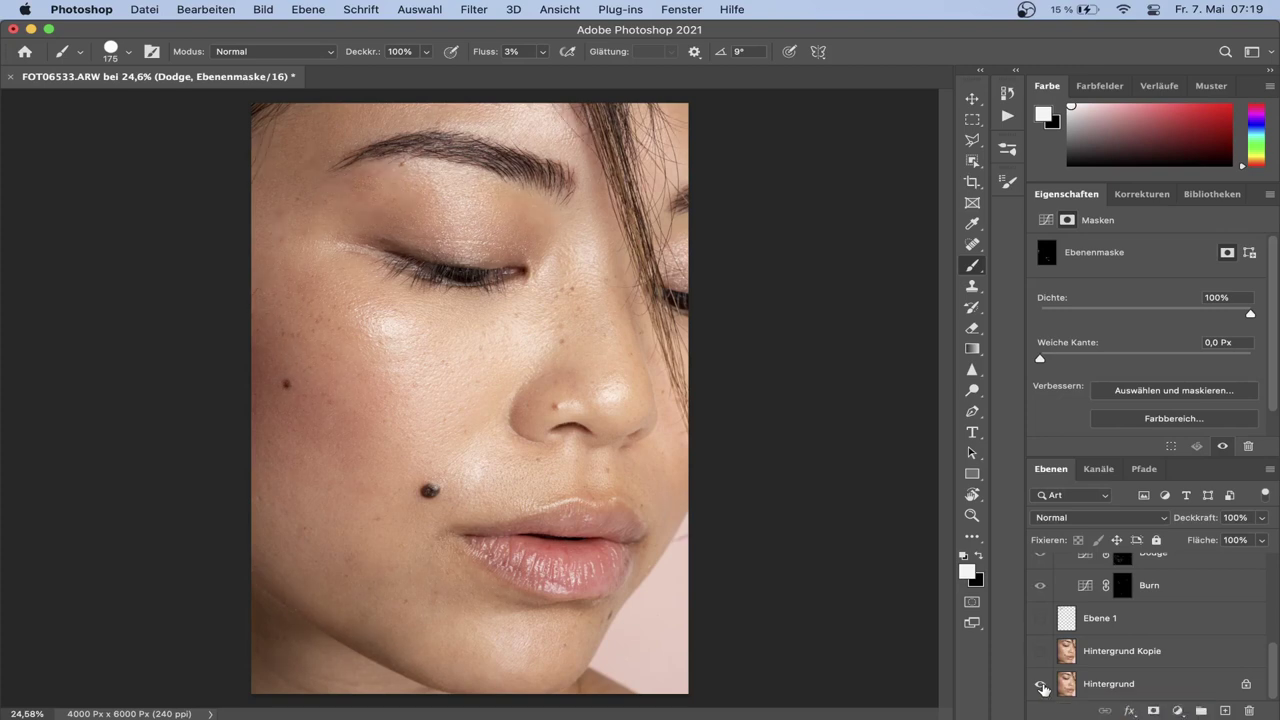
{"action": "left_click", "coordinate": [1041, 684], "text": "alt"}
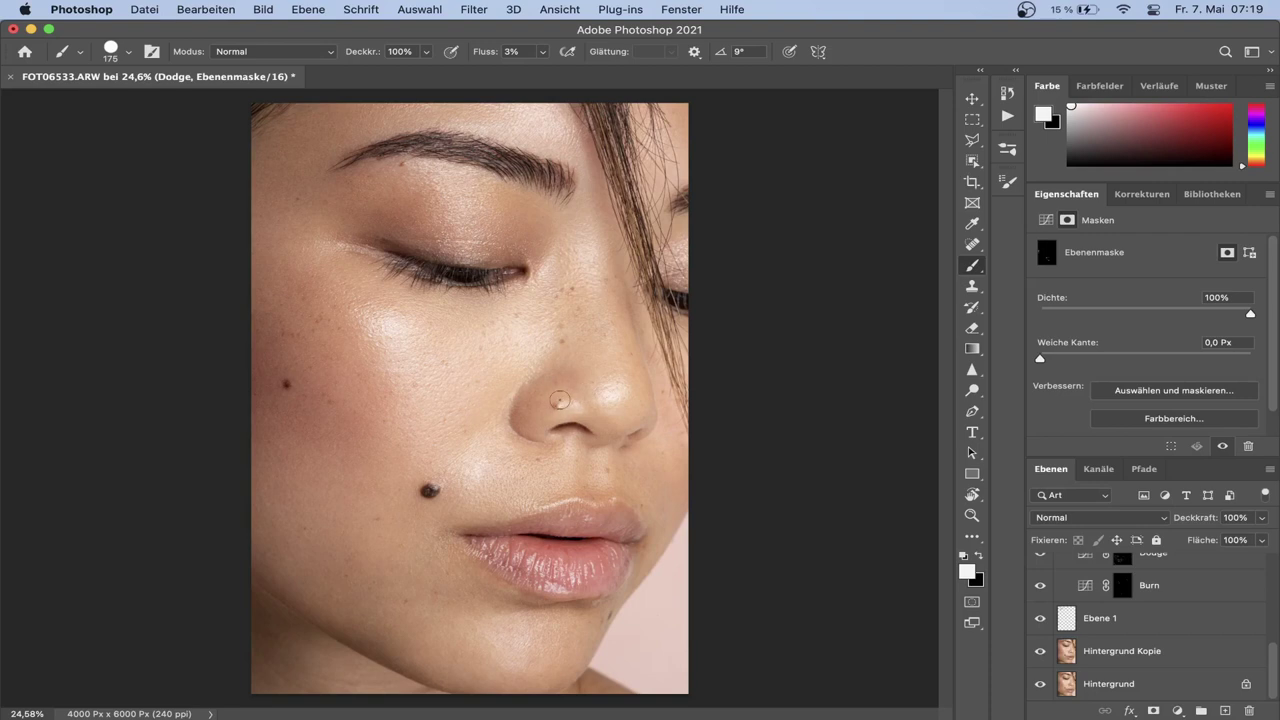
Zoom in on the cheek and return to the Brush tool
{"action": "key", "text": "z"}
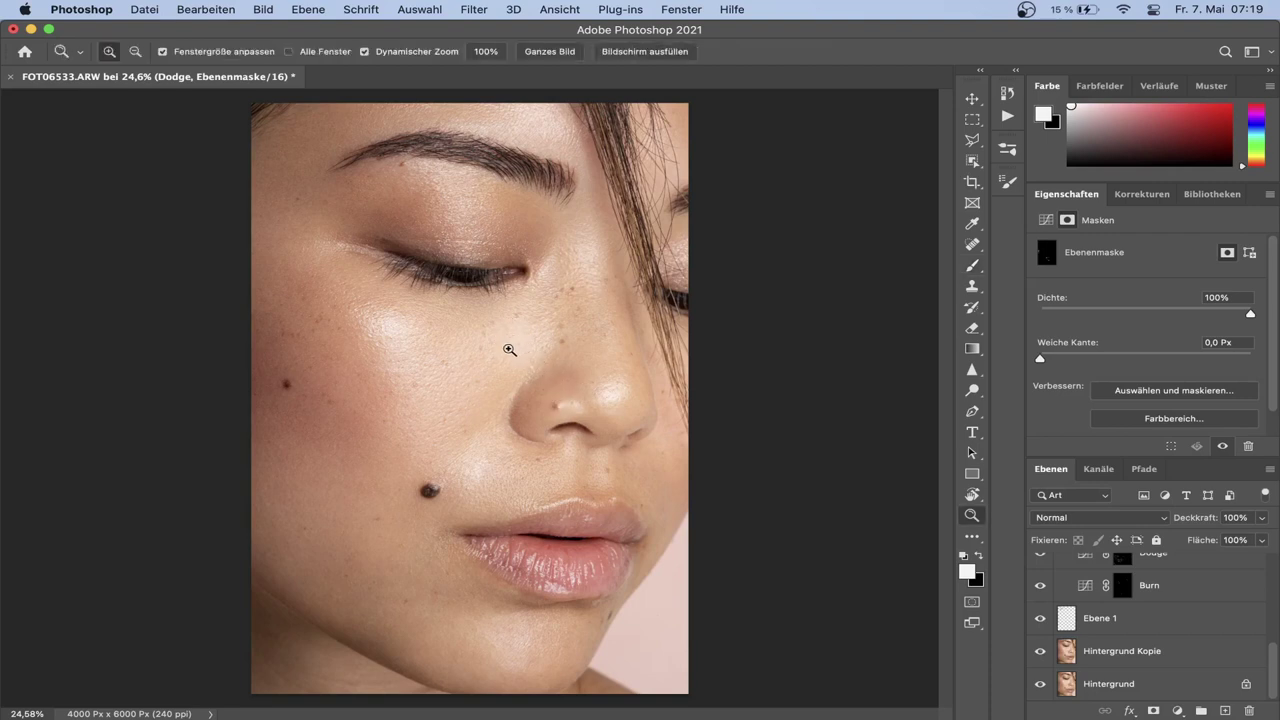
{"action": "mouse_move", "coordinate": [510, 345]}
{"action": "left_mouse_down"}
{"action": "mouse_move", "coordinate": [573, 348]}
{"action": "mouse_move", "coordinate": [534, 357]}
{"action": "mouse_move", "coordinate": [565, 362]}
{"action": "mouse_move", "coordinate": [522, 380]}
{"action": "left_mouse_up"}
{"action": "key", "text": "b"}
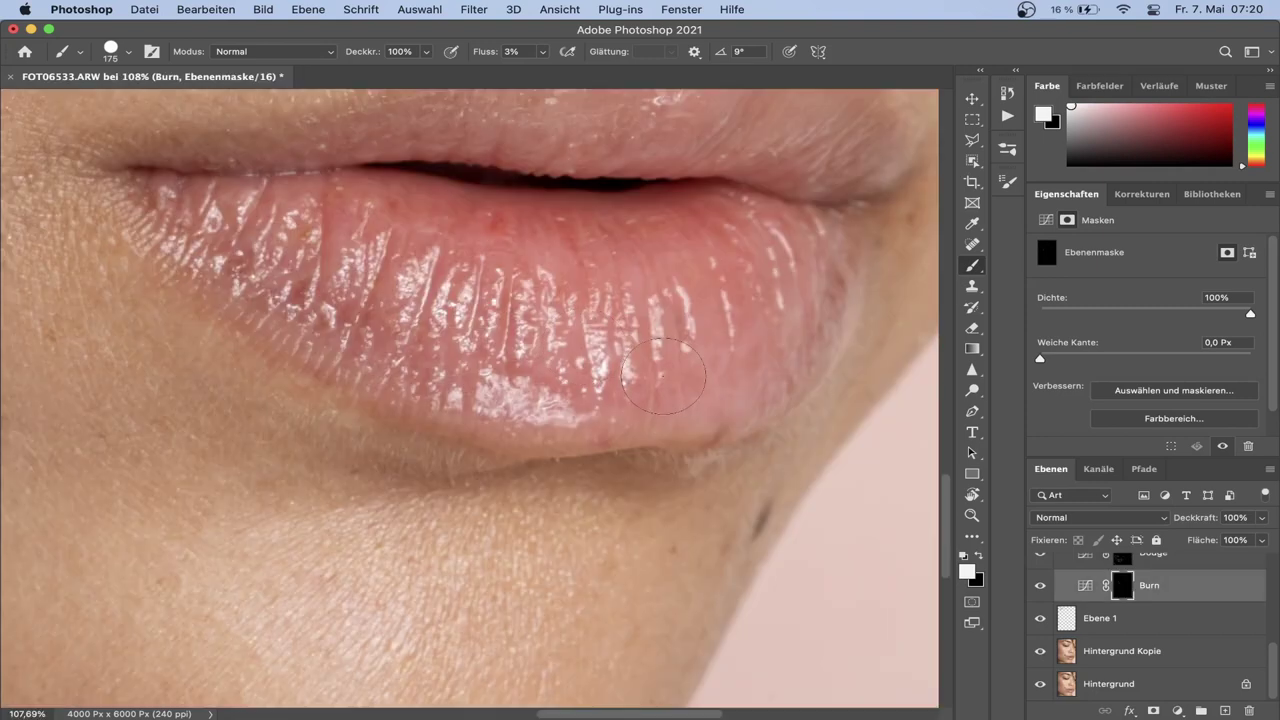
Rotate the view for the lower lip, set the brush to 150, and target the Dodge mask
{"action": "key", "text": "r"}
{"action": "mouse_move", "coordinate": [630, 375]}
{"action": "left_mouse_down"}
{"action": "mouse_move", "coordinate": [538, 333]}
{"action": "mouse_move", "coordinate": [565, 420]}
{"action": "left_mouse_up"}
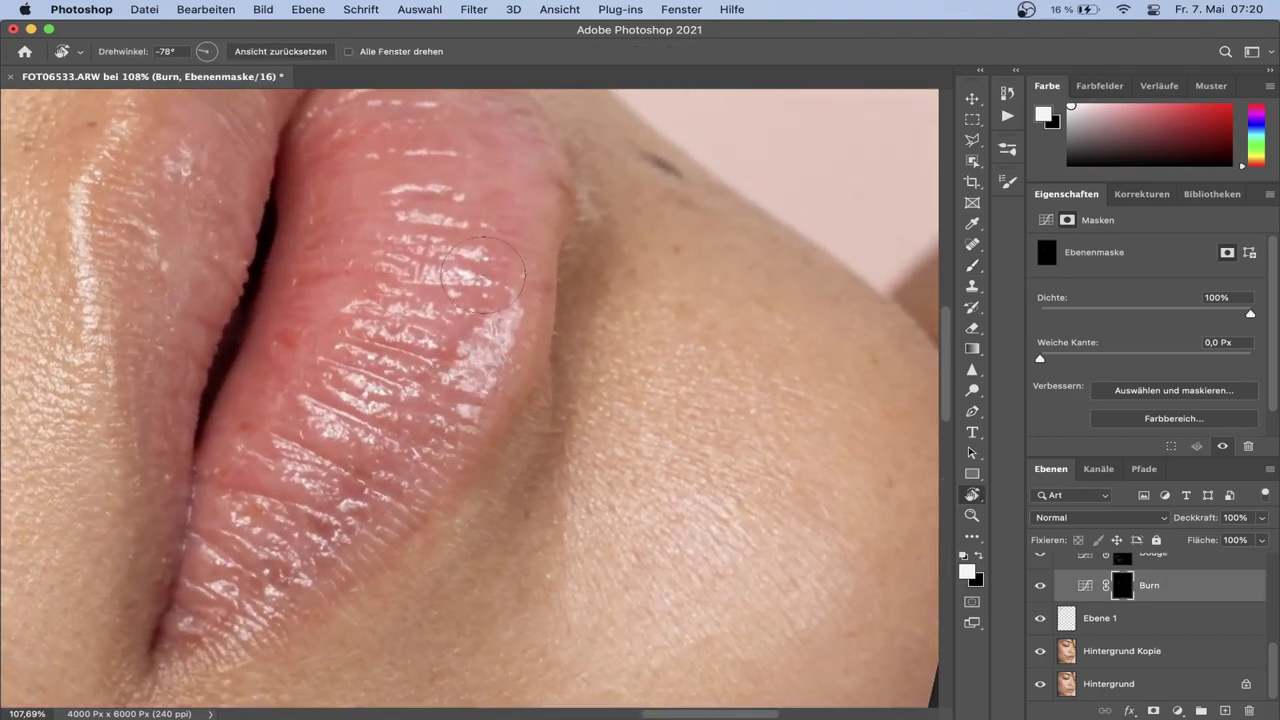
{"action": "key", "text": "b"}
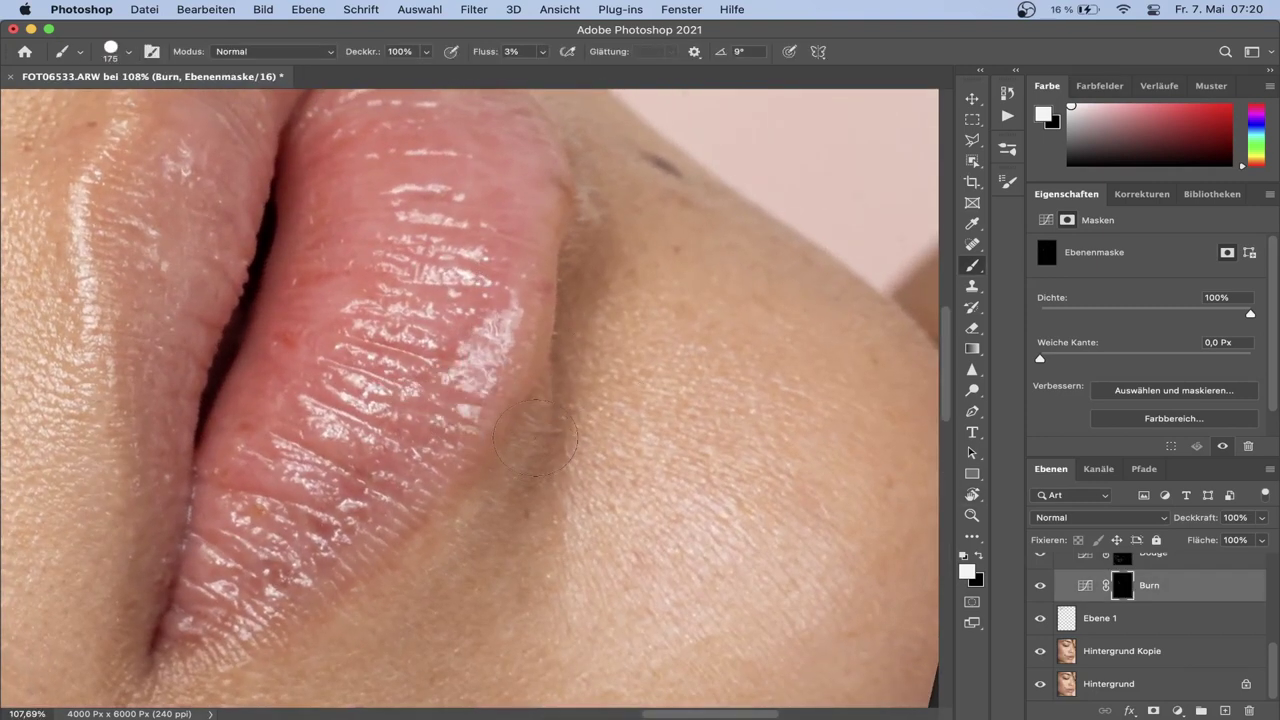
{"action": "key", "text": "bracketleft"}
{"action": "left_click", "coordinate": [1122, 560]}
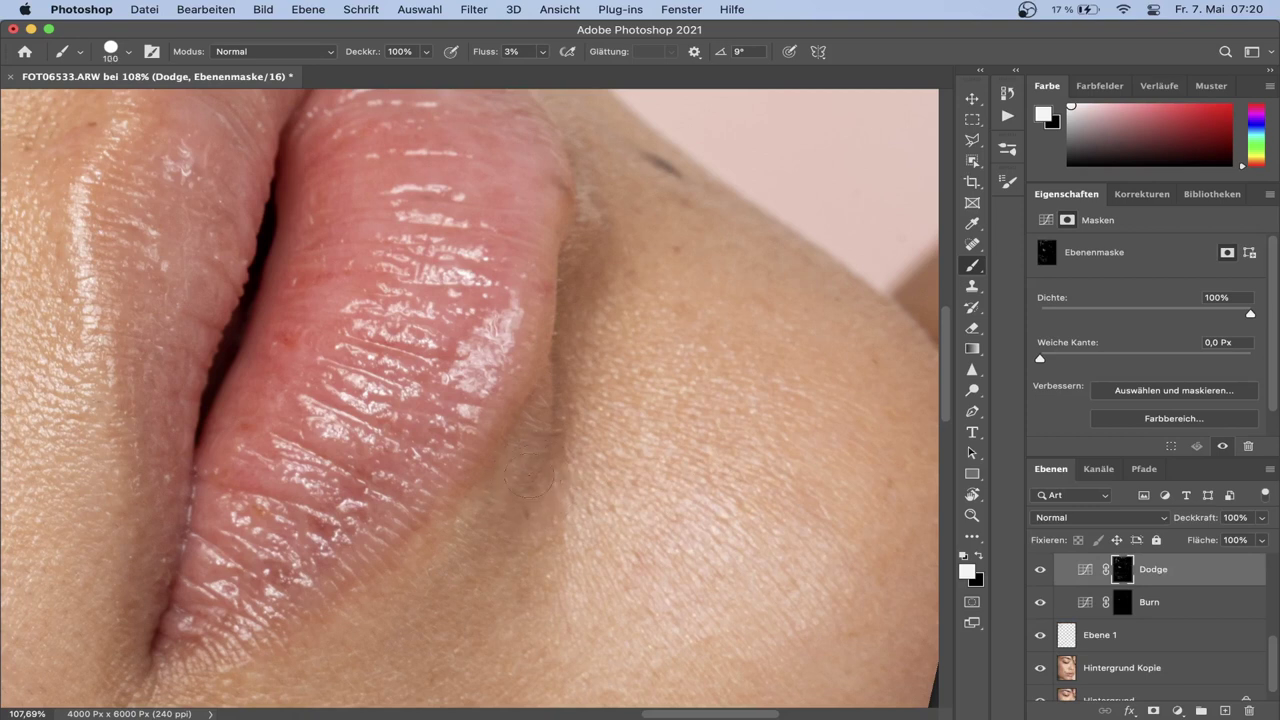
Shrink the brush to 90 and target the Burn layer mask in the Lokal group
{"action": "key", "text": "bracketleft"}
{"action": "left_click", "coordinate": [1120, 602]}
{"action": "scroll", "coordinate": [1040, 584], "scroll_direction": "up", "scroll_amount": 2}
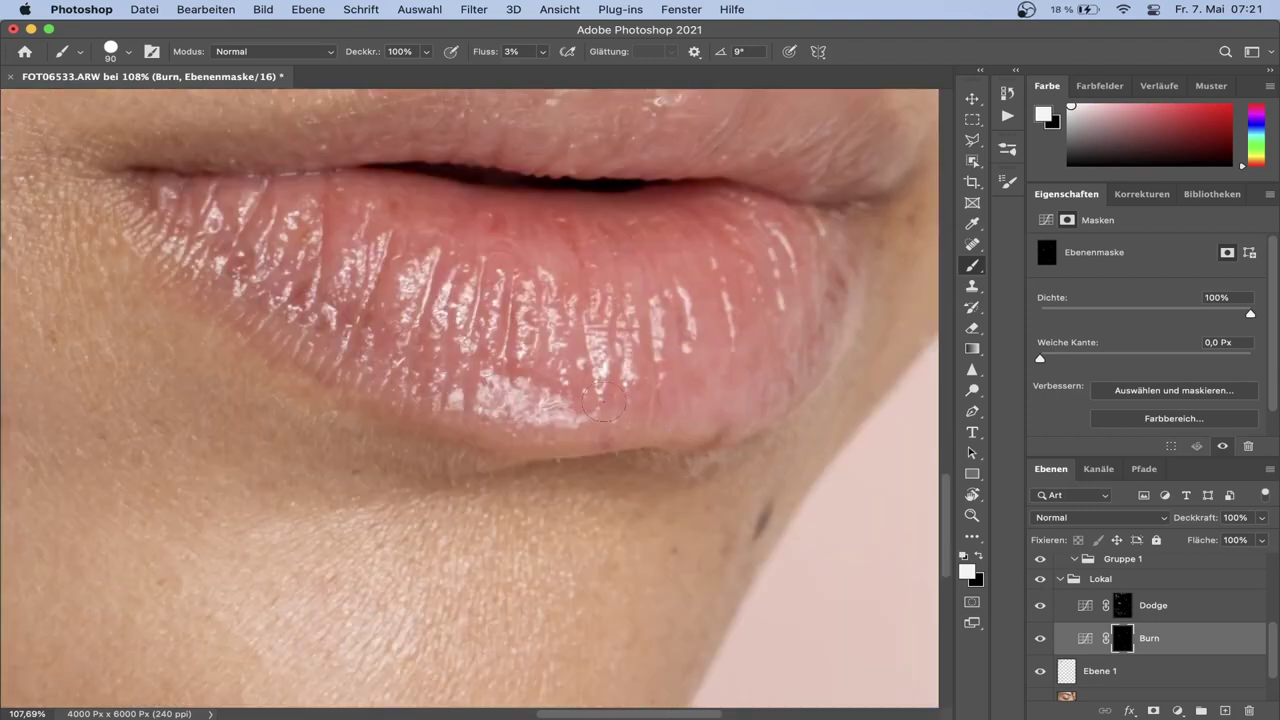
{"action": "scroll", "coordinate": [605, 402], "scroll_direction": "down", "scroll_amount": 5}
{"action": "scroll", "coordinate": [551, 463], "scroll_direction": "up", "scroll_amount": 2}
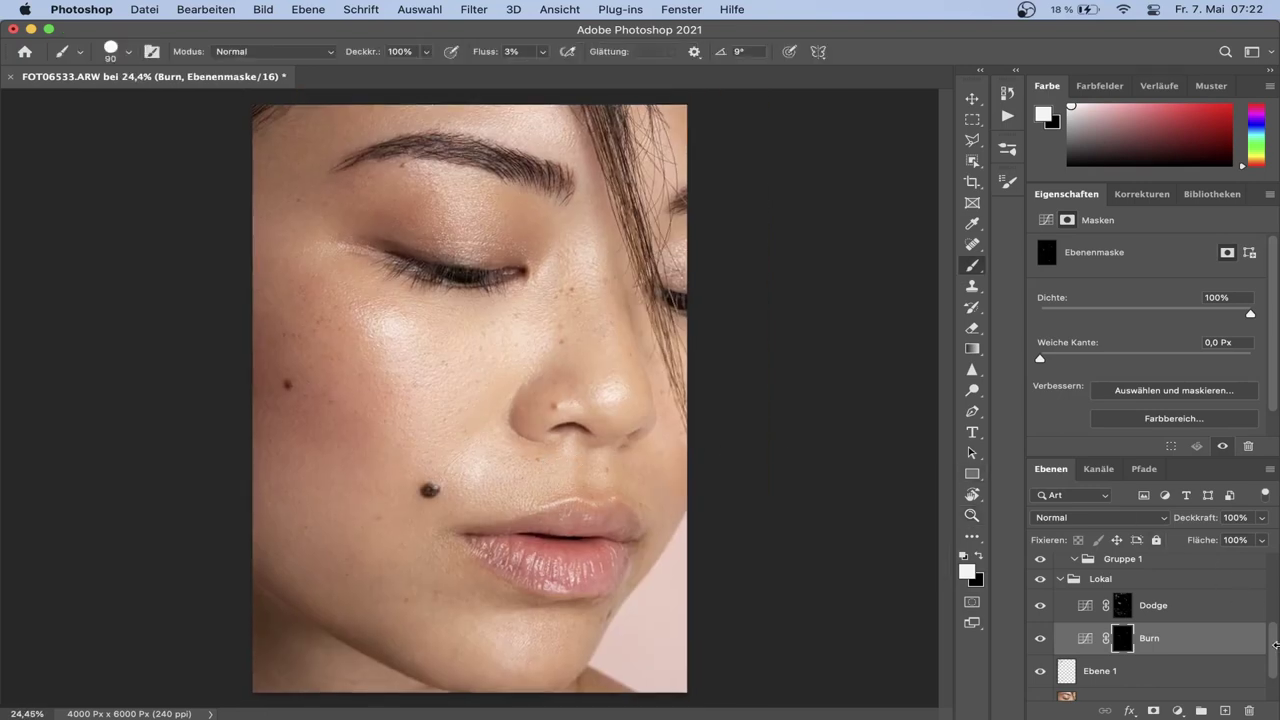
Select the Check group and zoom out from the eyelashes to about 33% to see the face
{"action": "left_click_drag", "start_coordinate": [1275, 645], "coordinate": [1275, 580]}
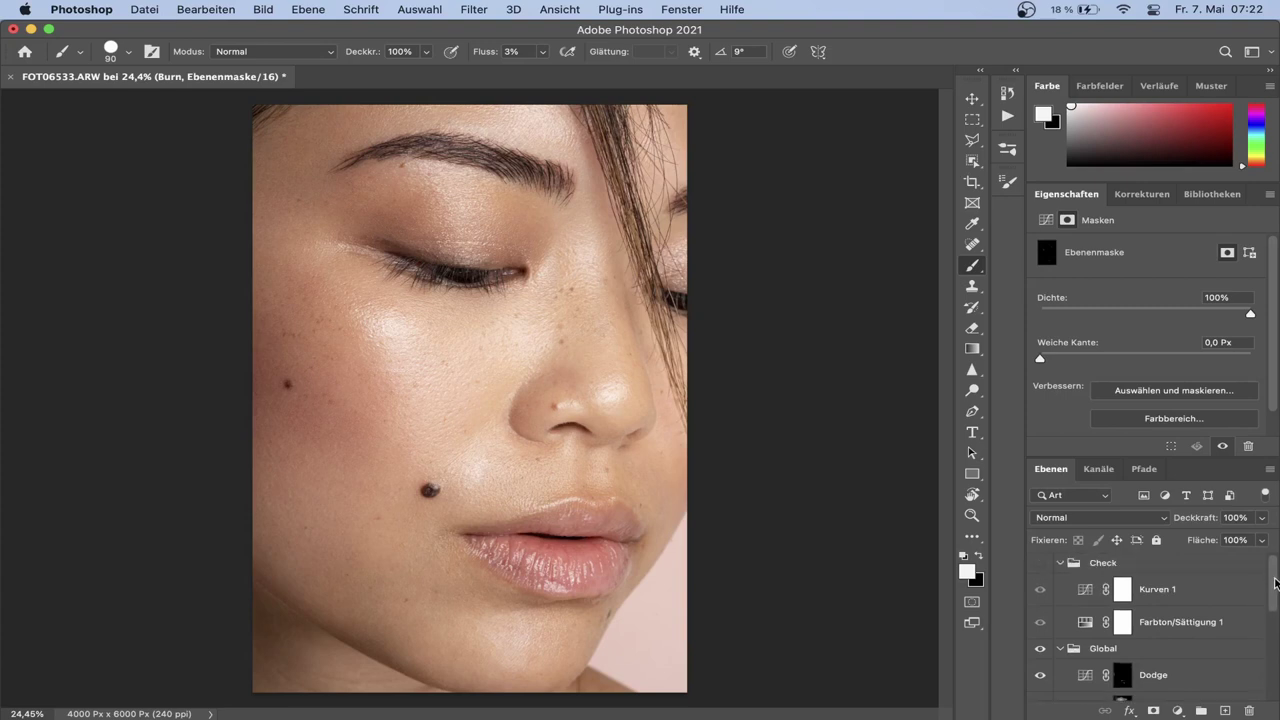
{"action": "left_click", "coordinate": [1093, 563]}
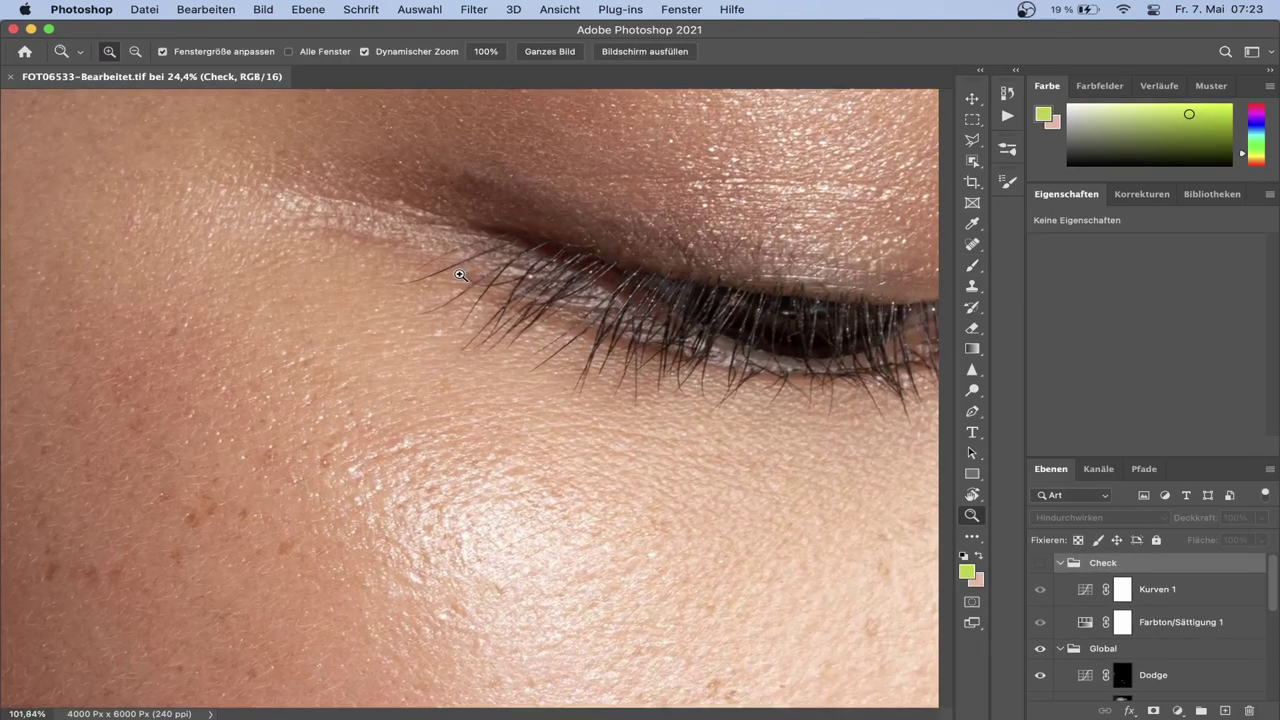
{"action": "left_click_drag", "start_coordinate": [460, 275], "coordinate": [473, 279]}
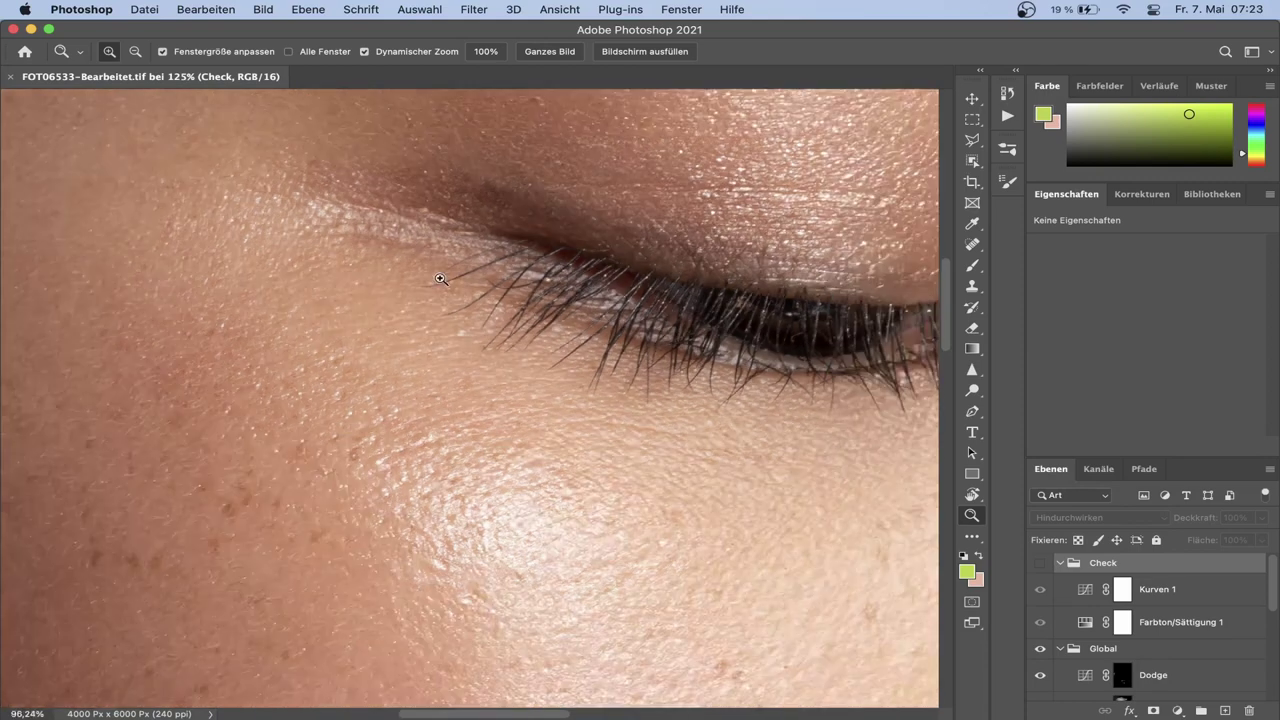
{"action": "left_click_drag", "start_coordinate": [473, 279], "coordinate": [380, 286]}
{"action": "key", "text": "b"}
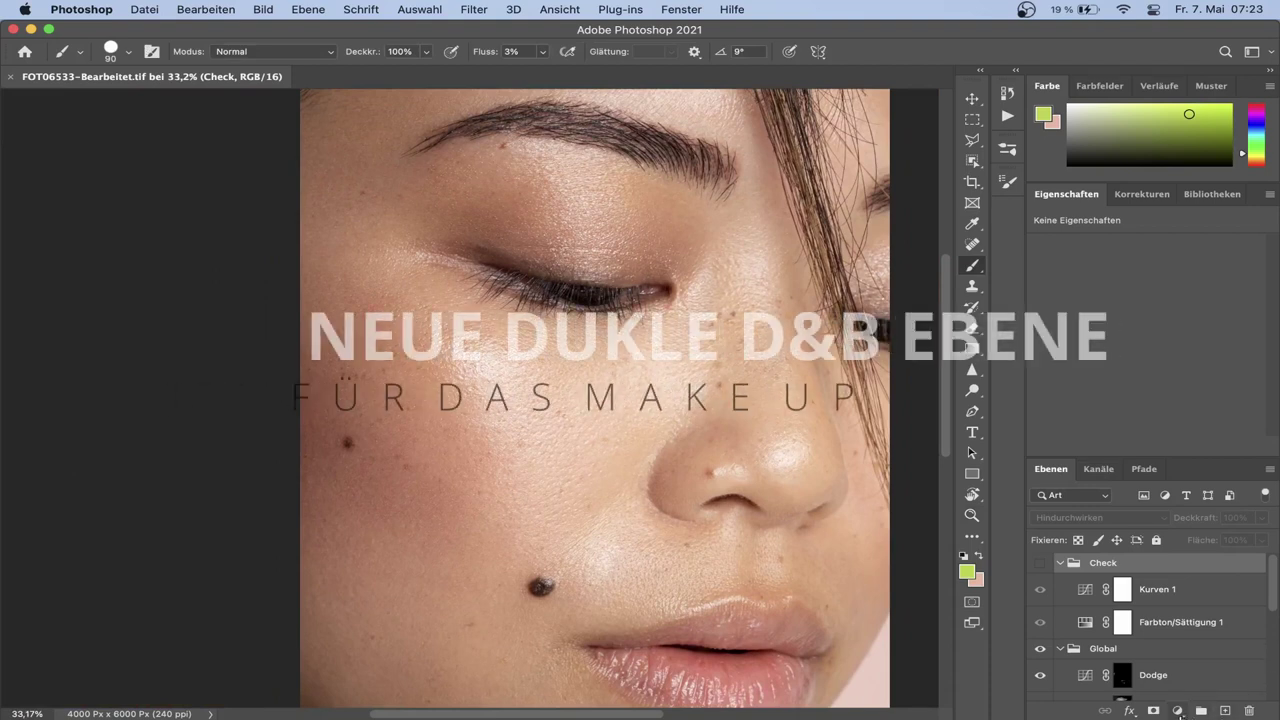
Add a darkening Kurven 2 curves layer and invert its mask to black
{"action": "left_click", "coordinate": [1178, 711]}
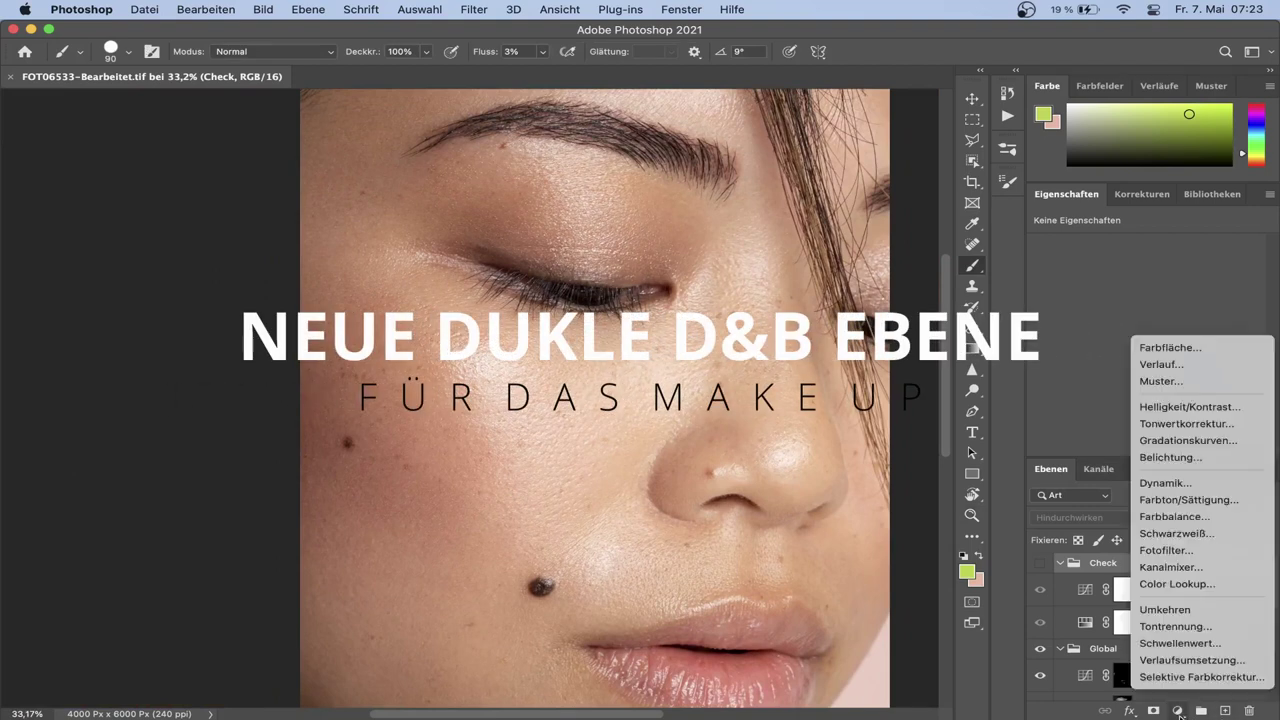
{"action": "left_click", "coordinate": [1192, 443]}
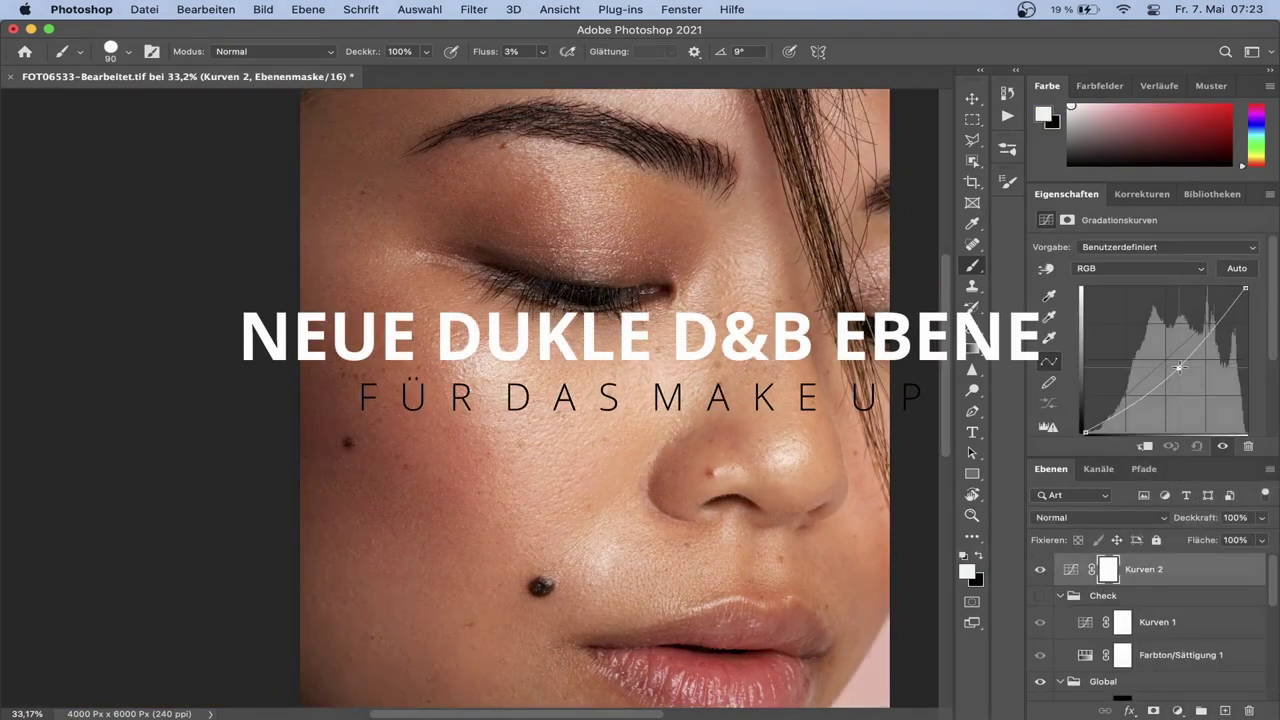
{"action": "left_click_drag", "start_coordinate": [1181, 346], "coordinate": [1183, 369]}
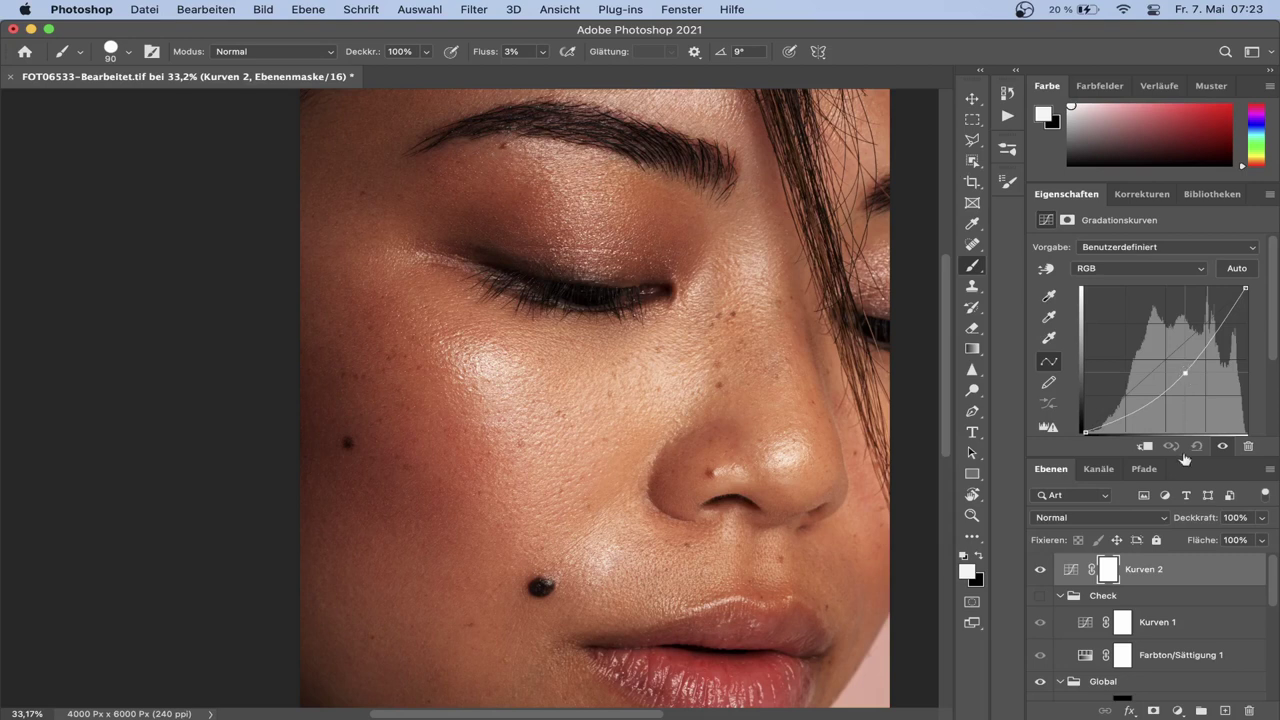
{"action": "left_click", "coordinate": [1108, 569]}
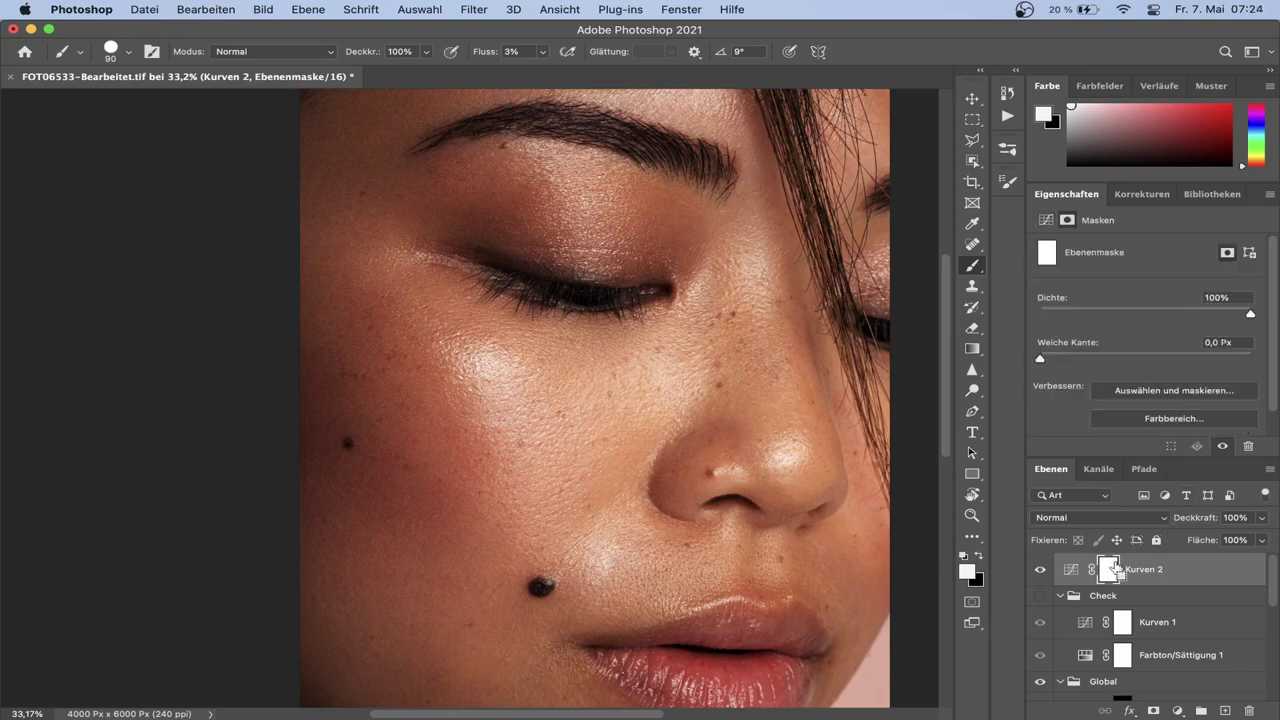
{"action": "key", "text": "ctrl+i"}
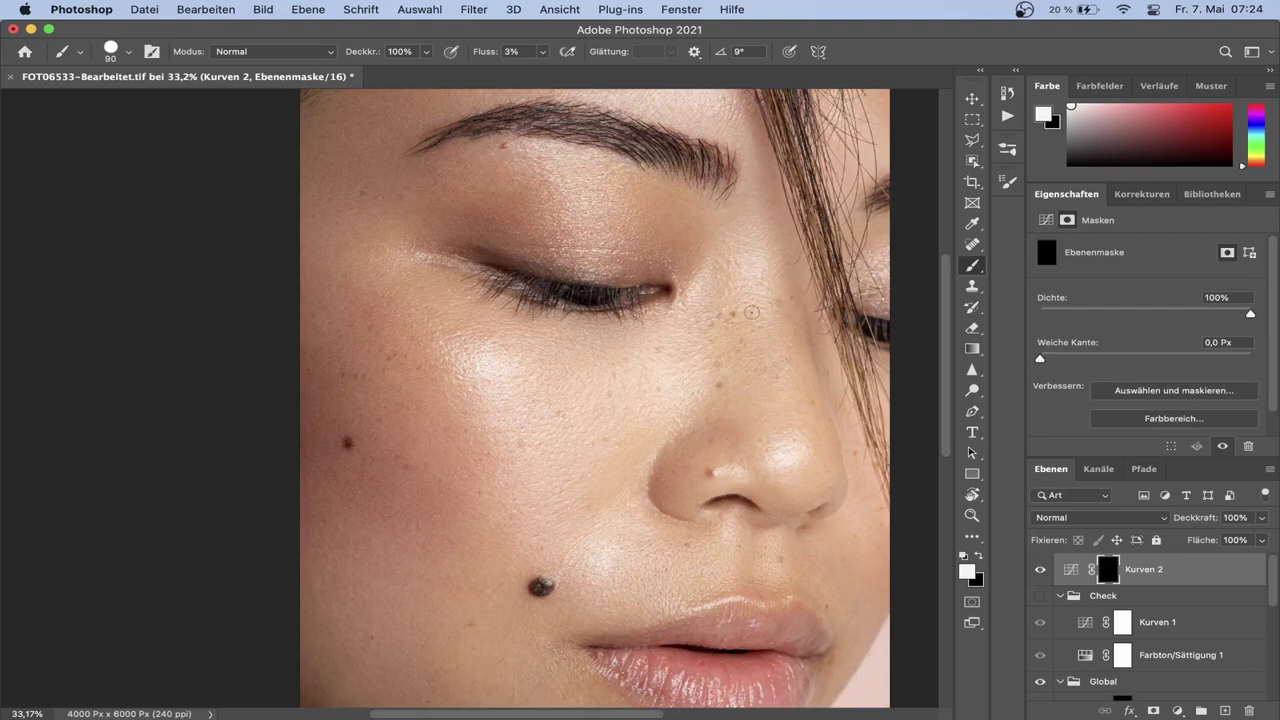
Rotate and zoom onto the eye, then paint the Kurven 2 mask along the upper lash line and crease
{"action": "key", "text": "r"}
{"action": "mouse_move", "coordinate": [751, 312]}
{"action": "left_mouse_down"}
{"action": "mouse_move", "coordinate": [567, 438]}
{"action": "mouse_move", "coordinate": [610, 390]}
{"action": "left_mouse_up"}
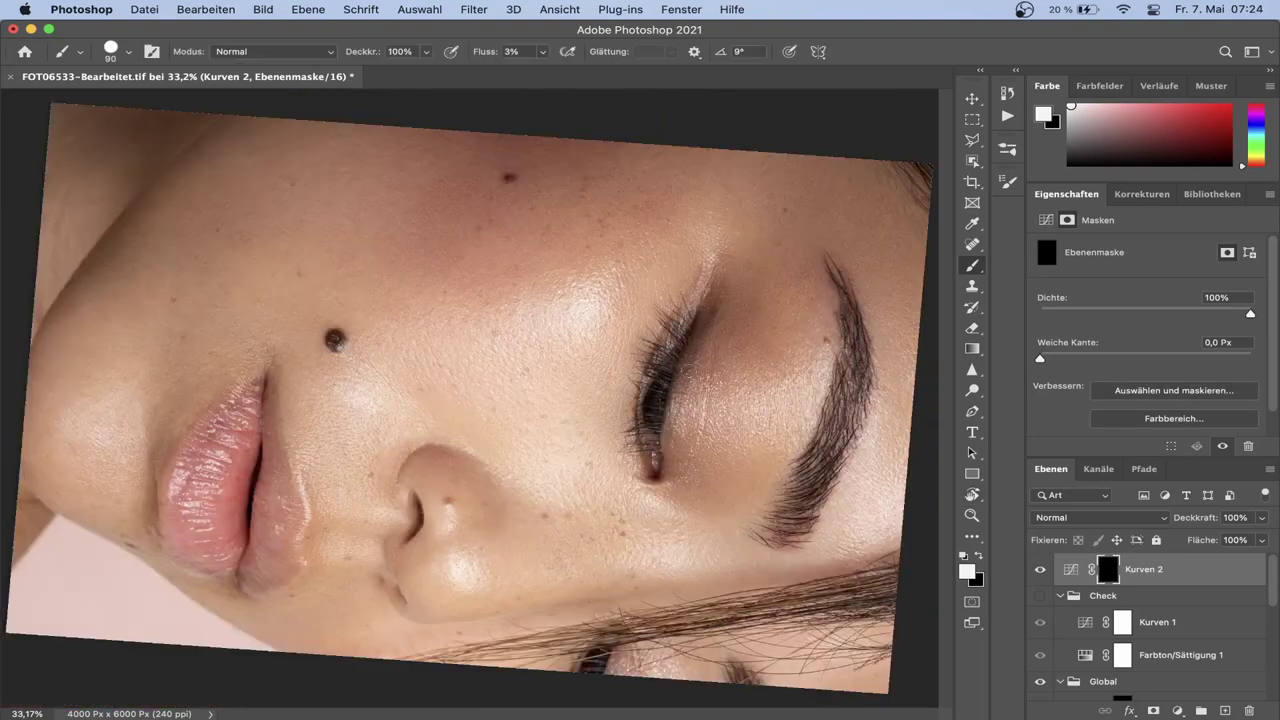
{"action": "key", "text": "z"}
{"action": "left_click_drag", "start_coordinate": [705, 338], "coordinate": [745, 357]}
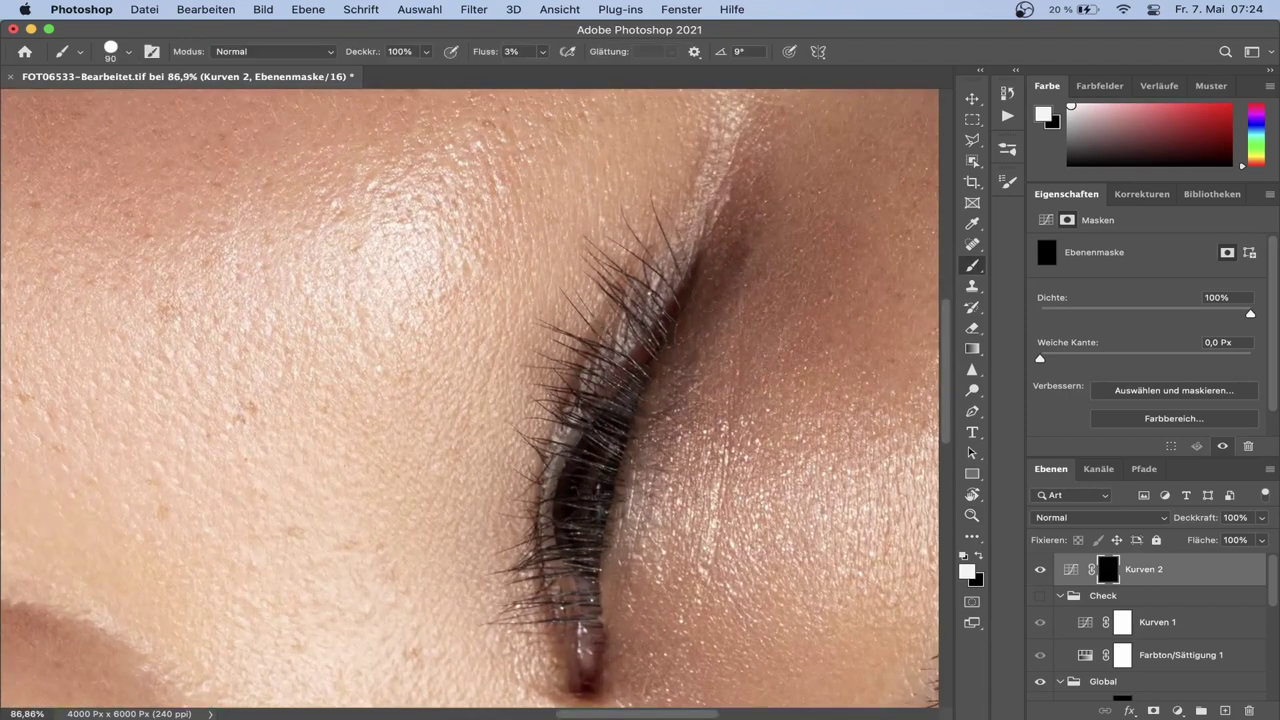
{"action": "left_click_drag", "start_coordinate": [730, 285], "coordinate": [723, 251]}
{"action": "mouse_move", "coordinate": [712, 288]}
{"action": "left_mouse_down"}
{"action": "mouse_move", "coordinate": [744, 198]}
{"action": "mouse_move", "coordinate": [734, 224]}
{"action": "mouse_move", "coordinate": [752, 220]}
{"action": "left_mouse_up"}
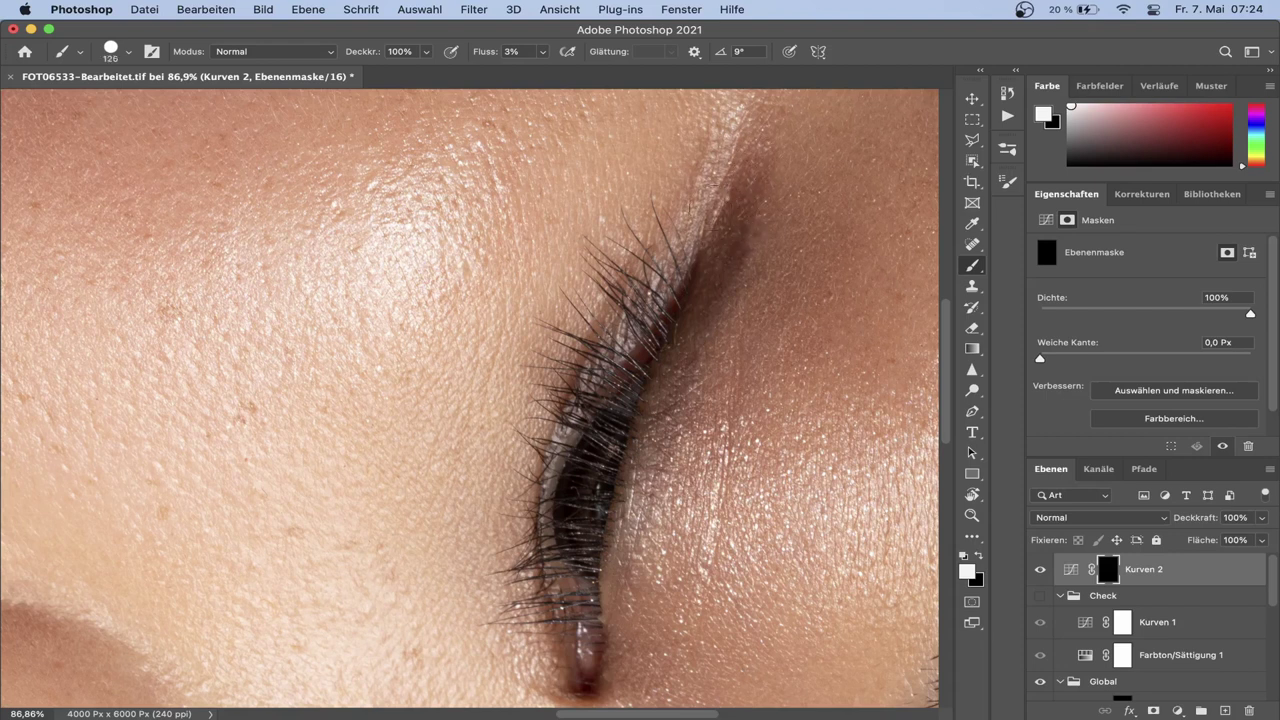
{"action": "left_click_drag", "start_coordinate": [740, 200], "coordinate": [755, 190]}
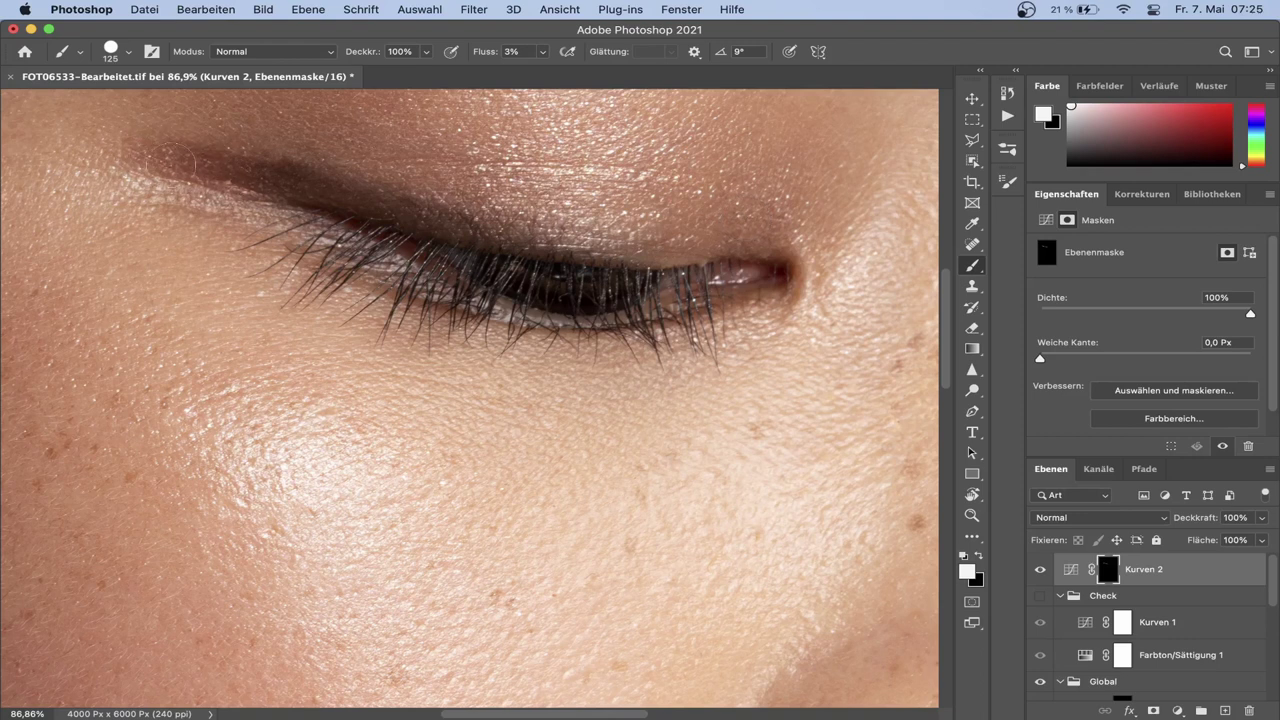
Shrink the brush and pan and rotate the view to the outer eye corner for the wing
{"action": "key", "text": "bracketleft"}
{"action": "key", "text": "bracketleft"}
{"action": "key", "text": "bracketleft"}
{"action": "key", "text": "bracketleft"}
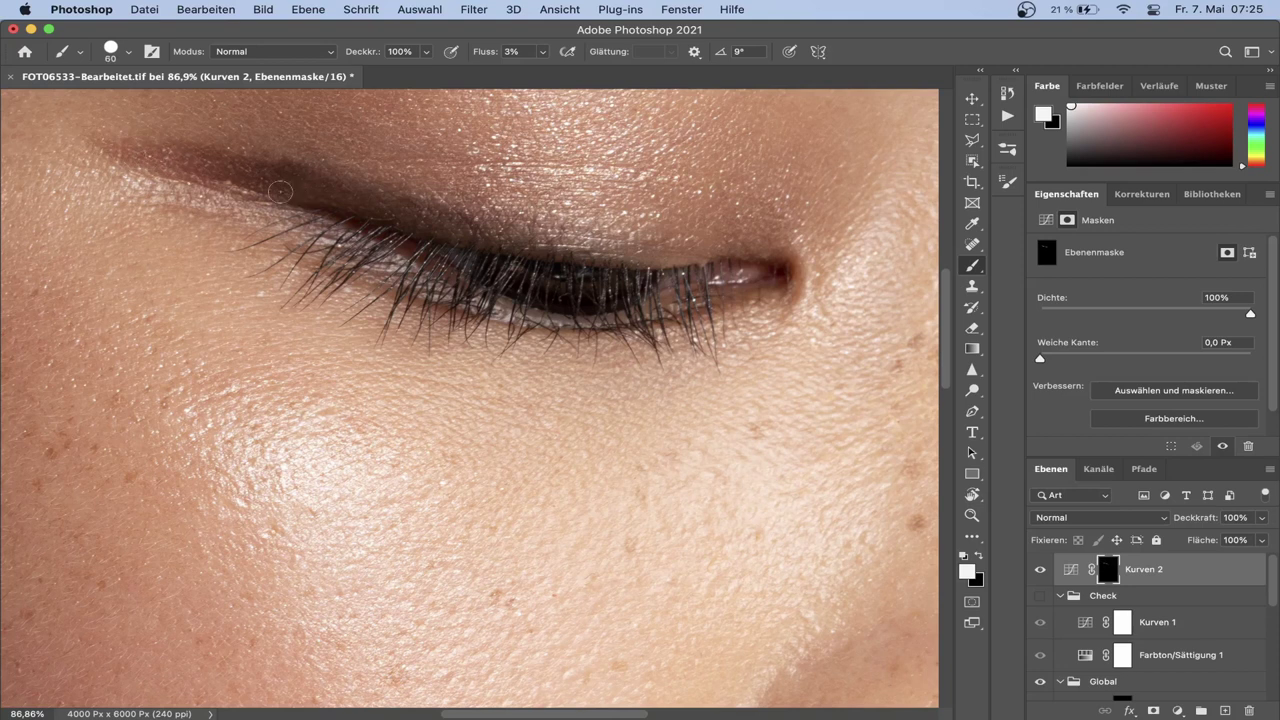
{"action": "mouse_move", "coordinate": [235, 197]}
{"action": "left_mouse_down"}
{"action": "mouse_move", "coordinate": [503, 314]}
{"action": "mouse_move", "coordinate": [578, 261]}
{"action": "mouse_move", "coordinate": [580, 426]}
{"action": "mouse_move", "coordinate": [537, 457]}
{"action": "mouse_move", "coordinate": [533, 500]}
{"action": "mouse_move", "coordinate": [556, 490]}
{"action": "left_mouse_up"}
{"action": "key", "text": "r"}
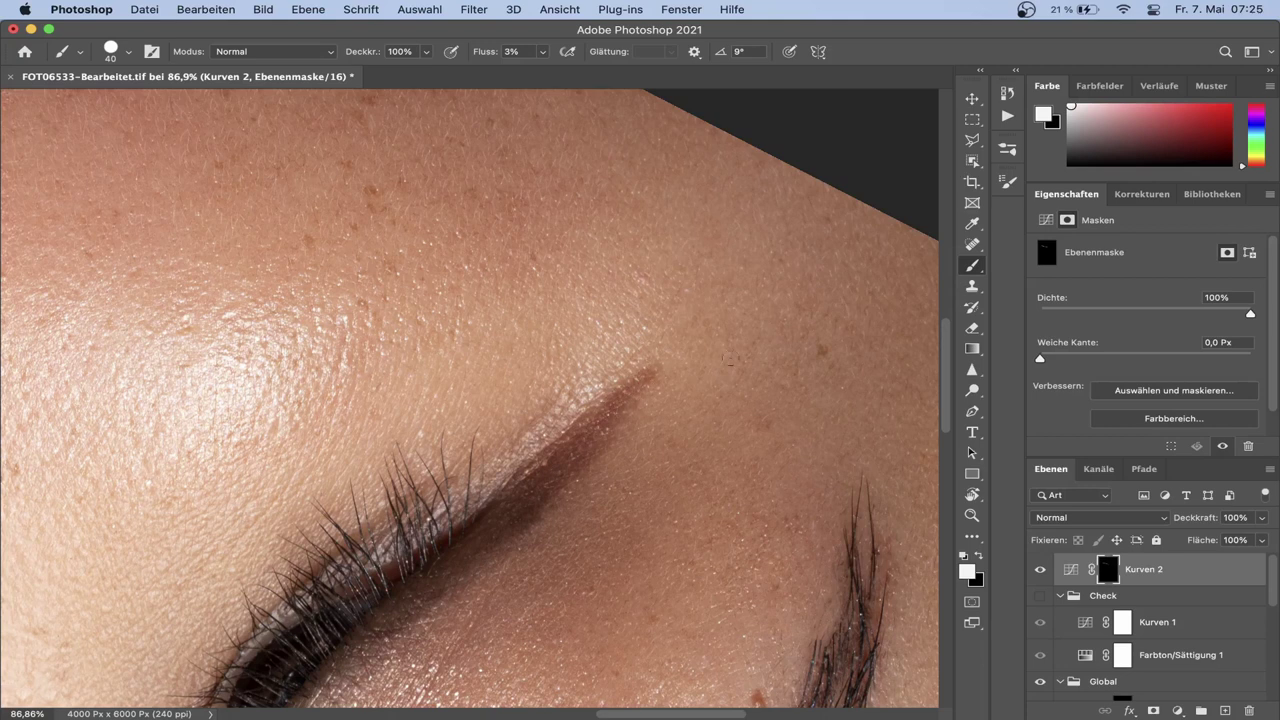
{"action": "left_click", "coordinate": [972, 328]}
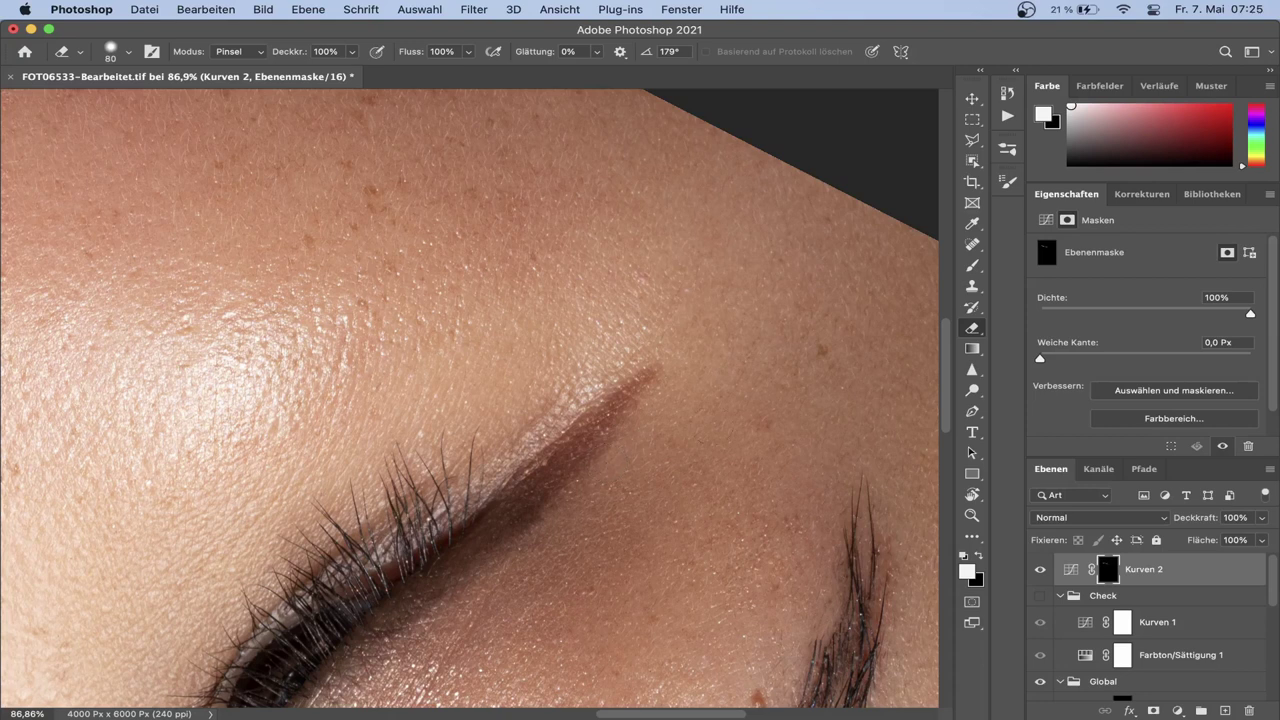
{"action": "left_click", "coordinate": [971, 266]}
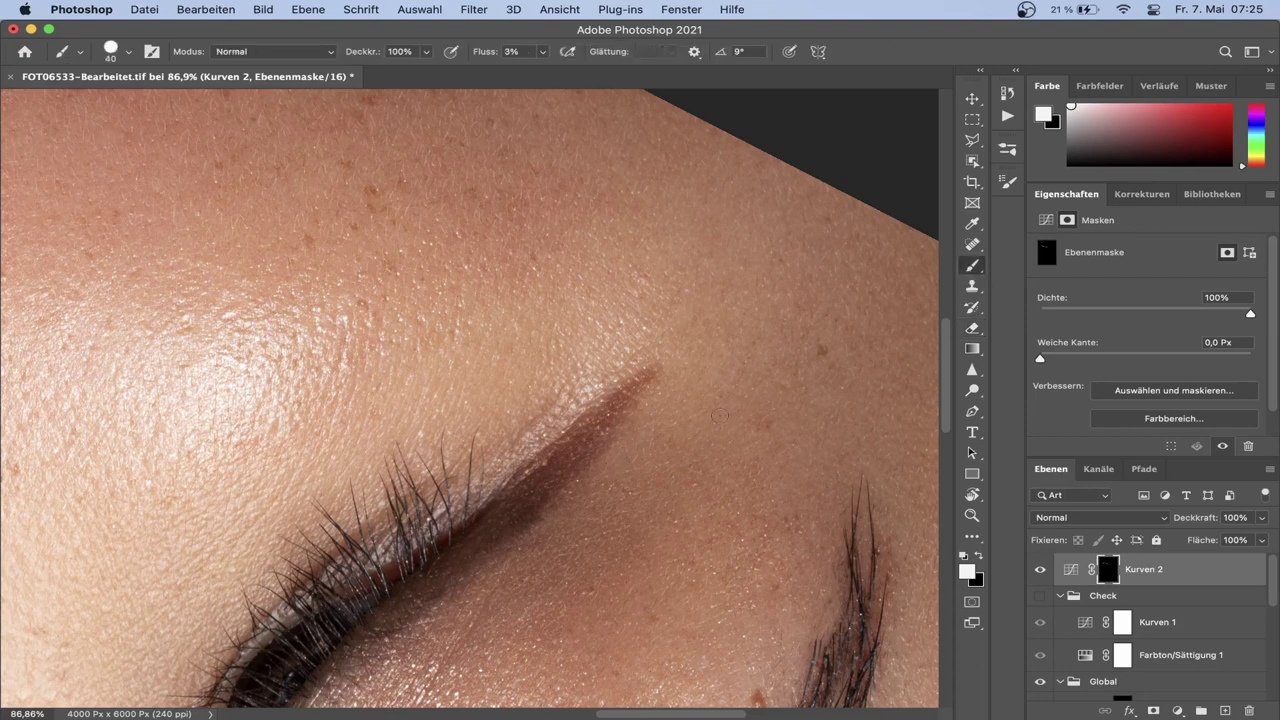
Clean the eyeliner wing's edge with black at 100% flow, then restore white as foreground
{"action": "key", "text": "x"}
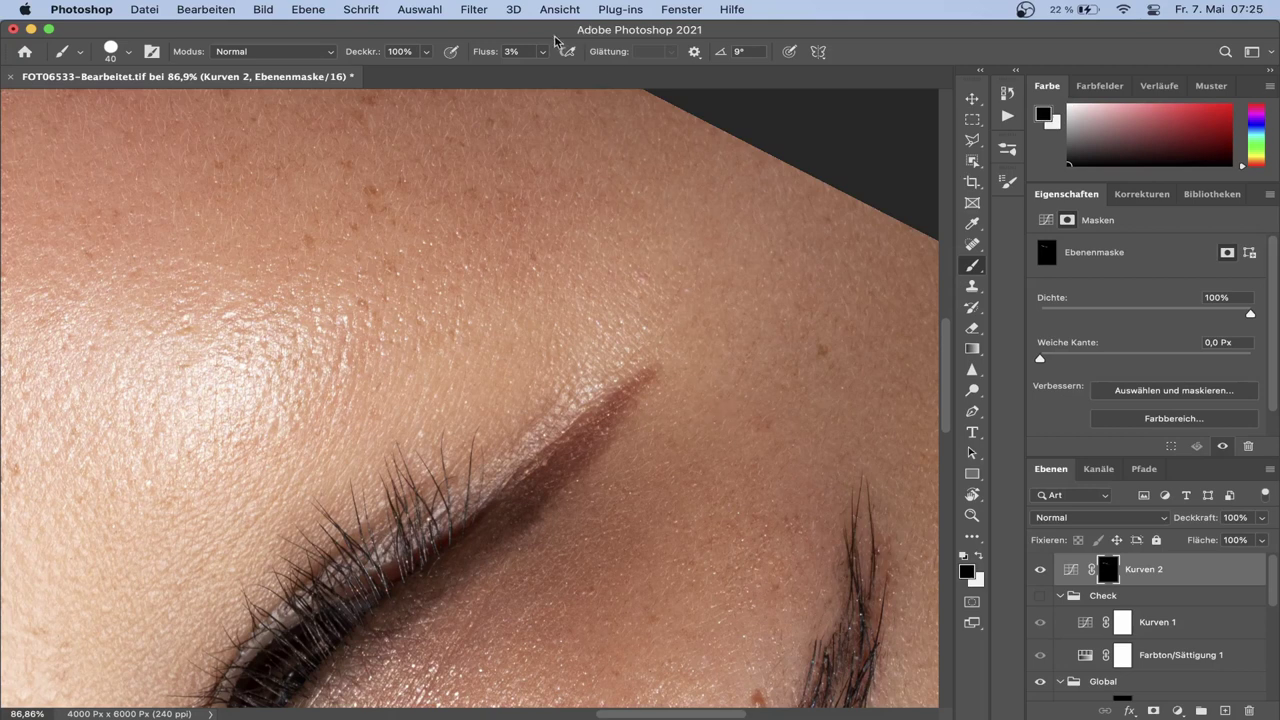
{"action": "left_click_drag", "start_coordinate": [488, 55], "coordinate": [558, 70]}
{"action": "key", "text": "Return"}
{"action": "left_click_drag", "start_coordinate": [545, 505], "coordinate": [628, 408]}
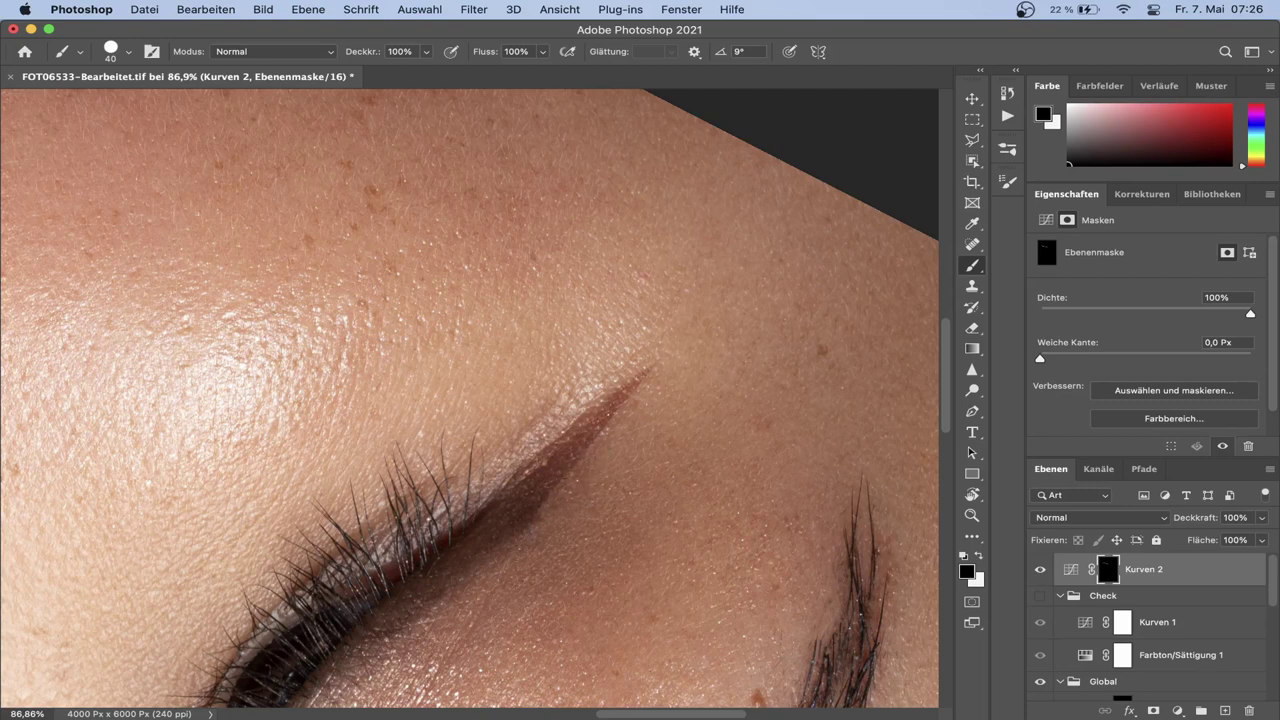
{"action": "key", "text": "x"}
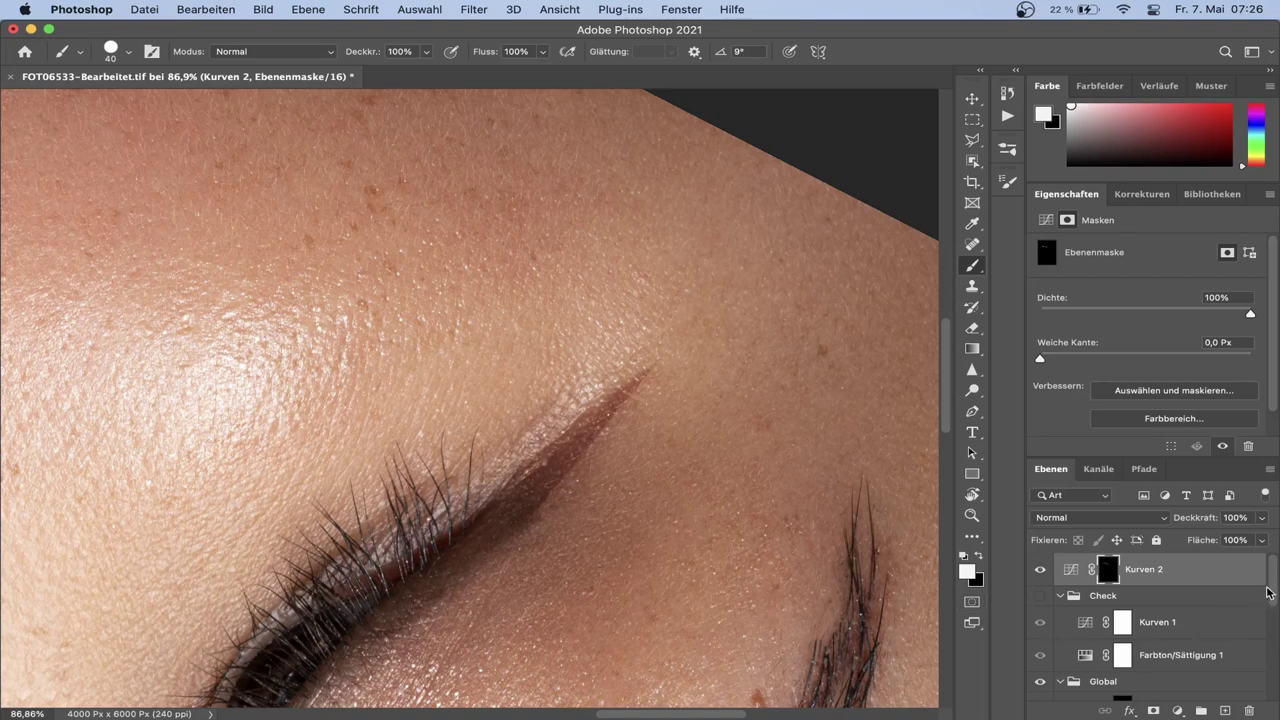
On the Dodge mask, brighten skin beside the eyeliner wing with a small 7%-flow brush, then zoom out
{"action": "left_click_drag", "start_coordinate": [1272, 590], "coordinate": [1268, 630]}
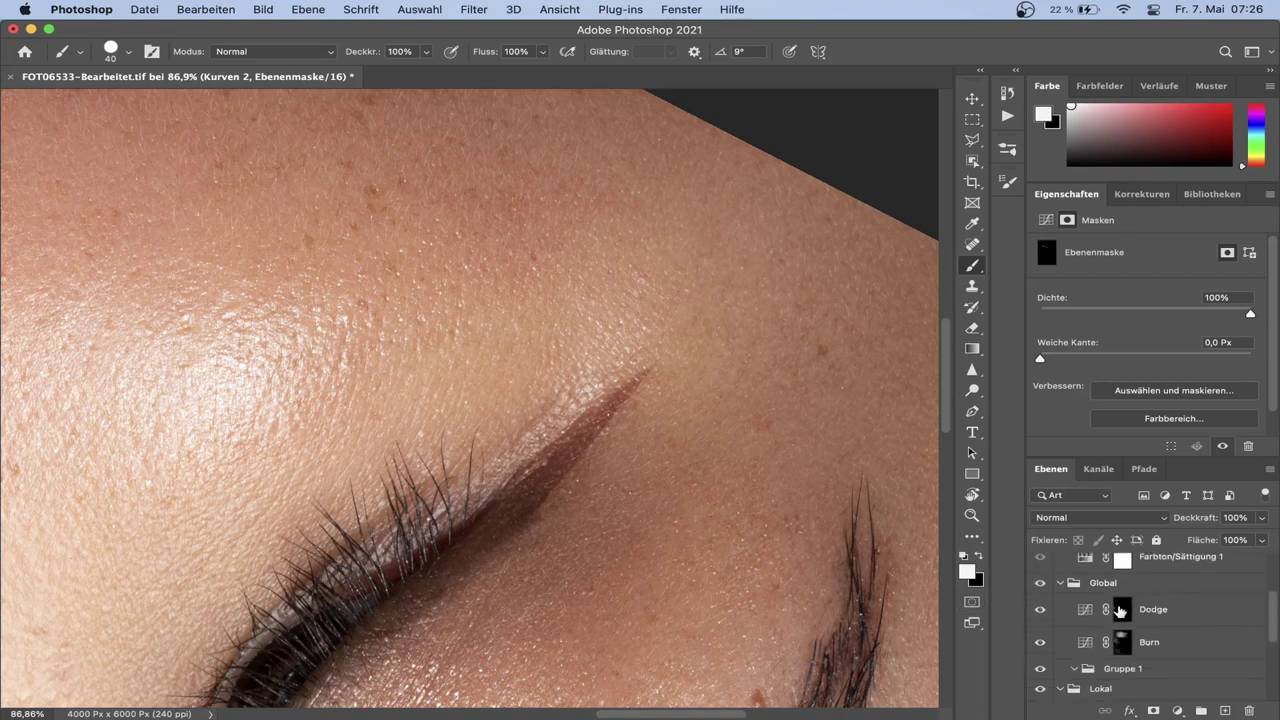
{"action": "left_click", "coordinate": [1121, 612]}
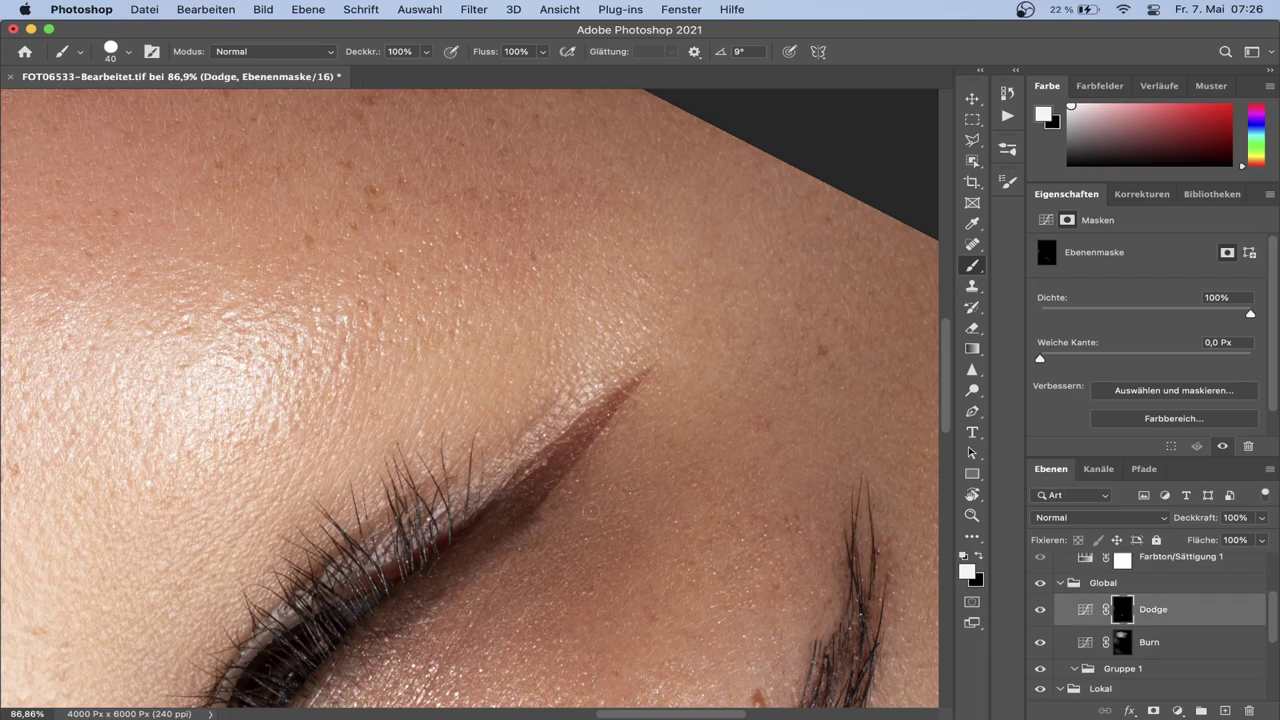
{"action": "key", "text": "z"}
{"action": "left_click_drag", "start_coordinate": [590, 511], "coordinate": [553, 499]}
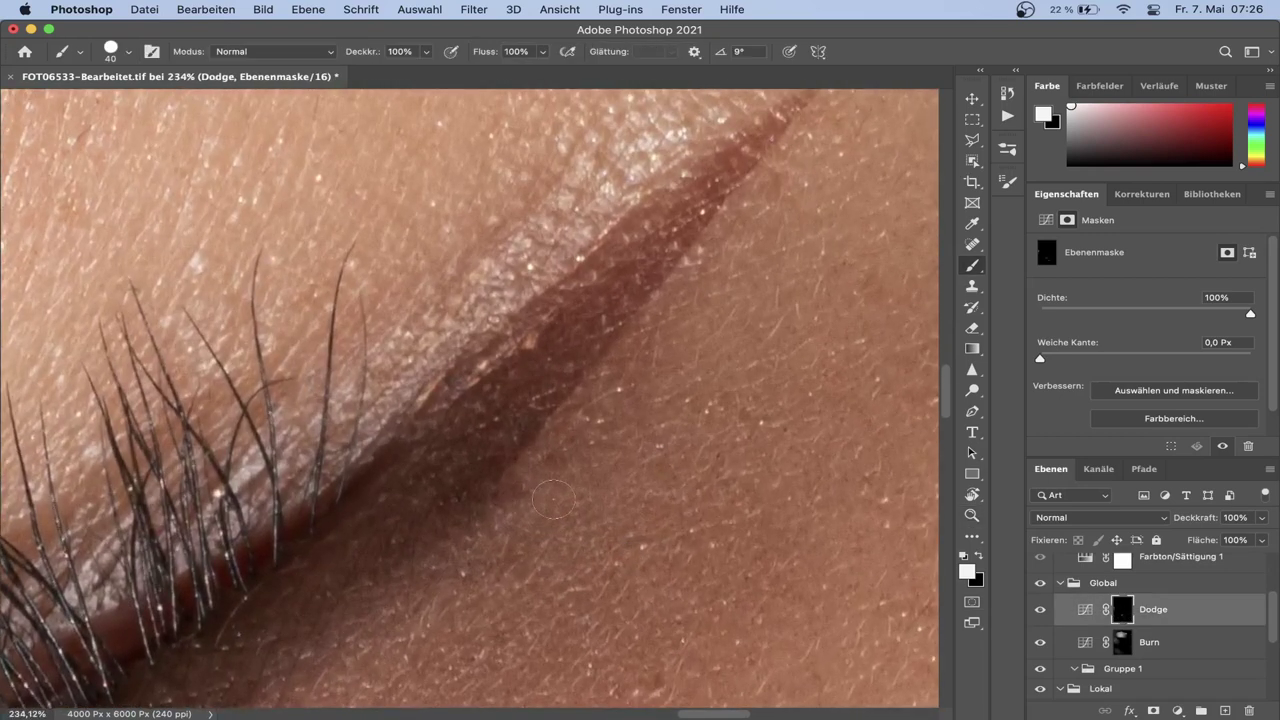
{"action": "key", "text": "bracketleft"}
{"action": "key", "text": "bracketleft"}
{"action": "left_click_drag", "start_coordinate": [520, 487], "coordinate": [530, 491]}
{"action": "key", "text": "ctrl+z"}
{"action": "left_click_drag", "start_coordinate": [490, 58], "coordinate": [428, 106]}
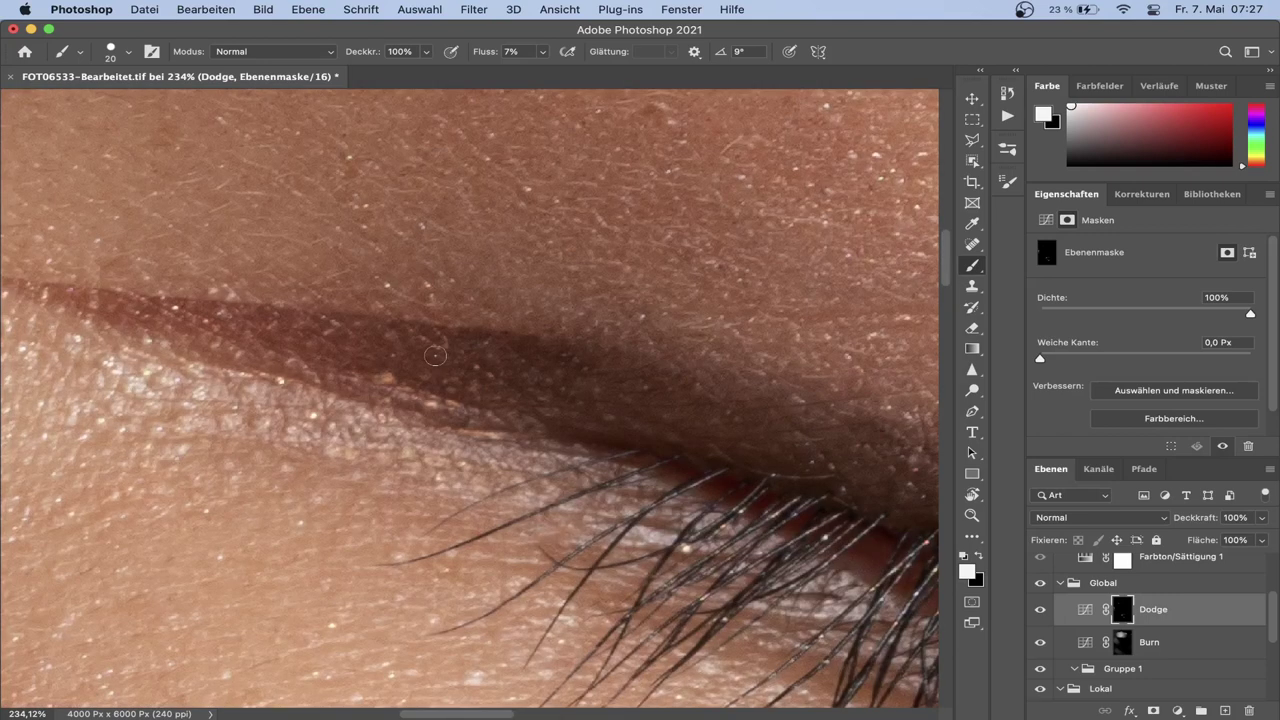
{"action": "key", "text": "z"}
{"action": "left_click_drag", "start_coordinate": [435, 355], "coordinate": [419, 352]}
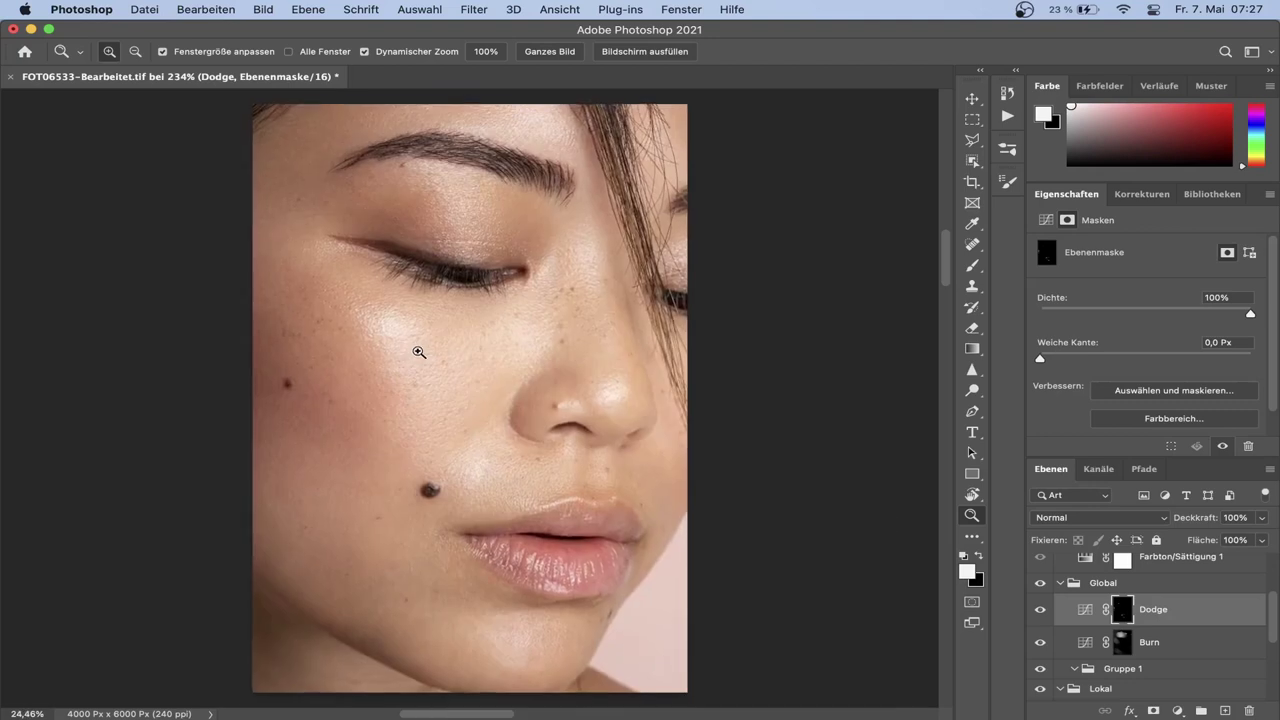
Return to the Brush tool and save FOT06533-Bearbeitet.tif
{"action": "key", "text": "b"}
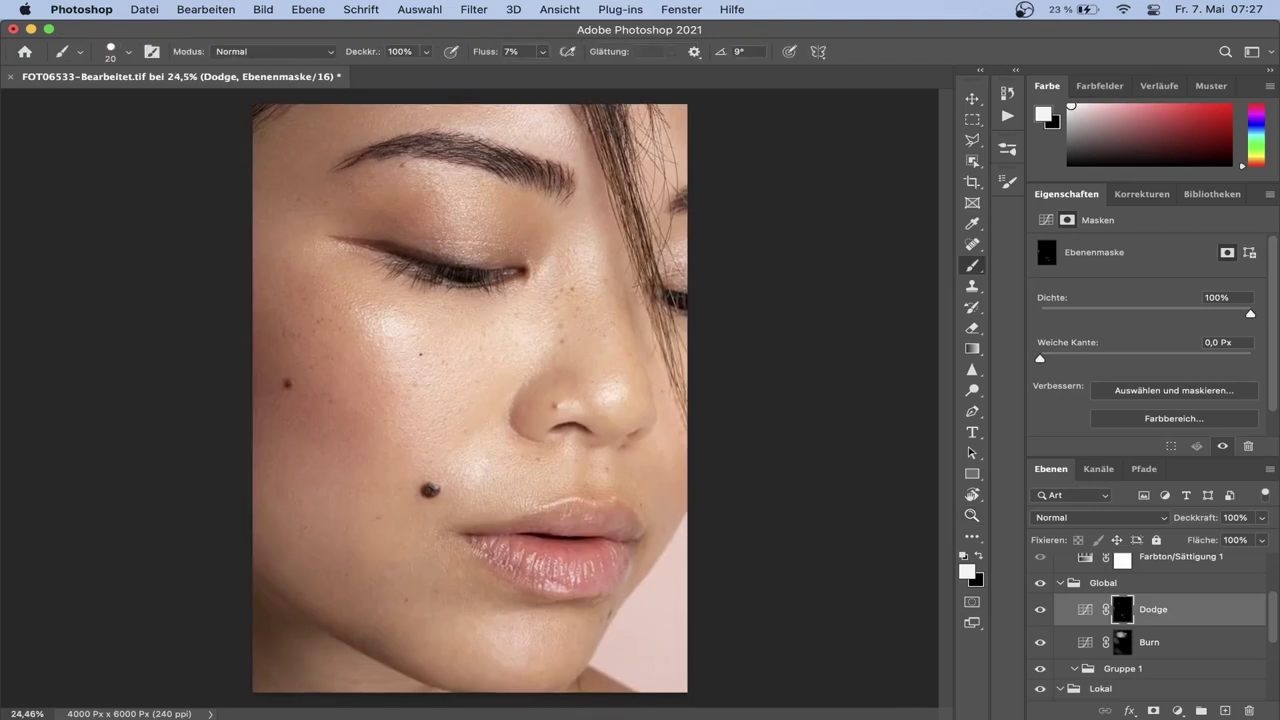
{"action": "key", "text": "ctrl+s"}
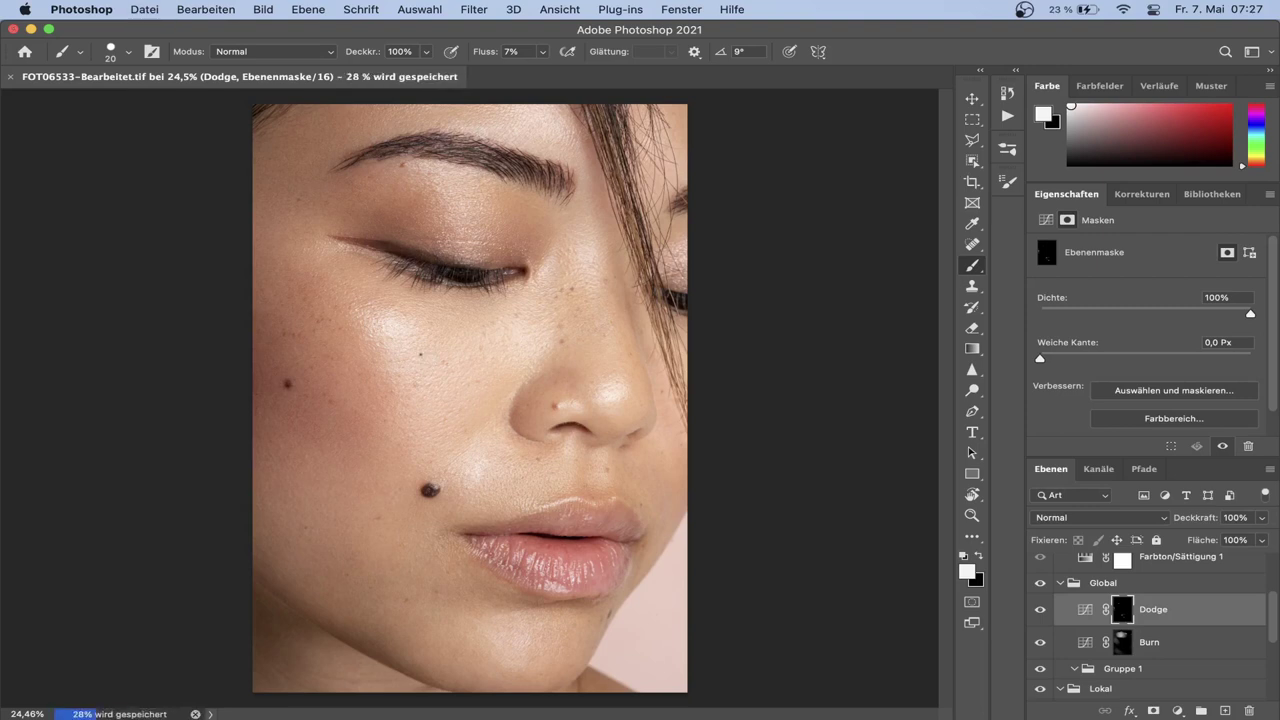